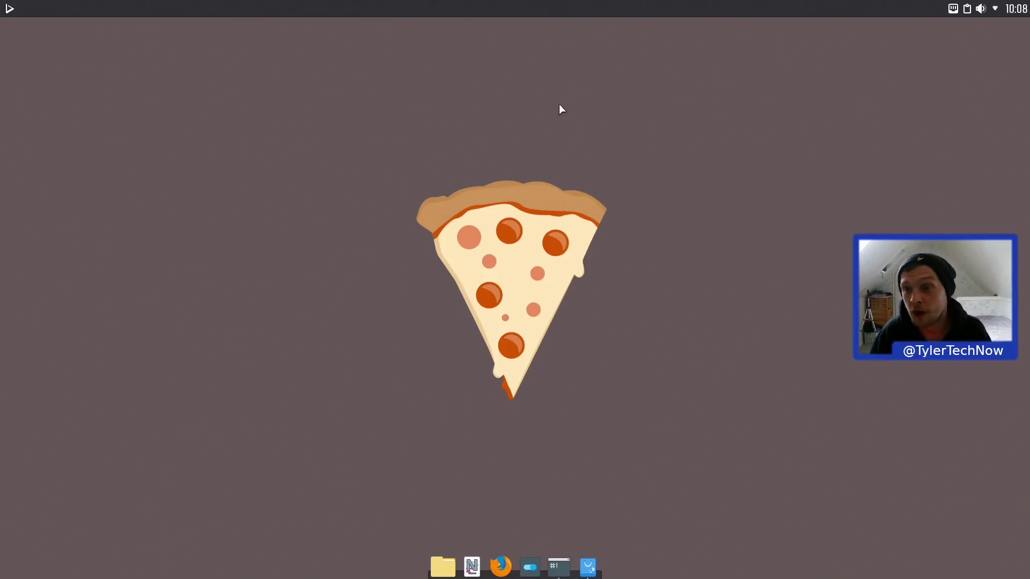
Step: Restore the Firefox changelog and KWin Scripts windows after a glance at the panel calendar
key("ctrl+F12")
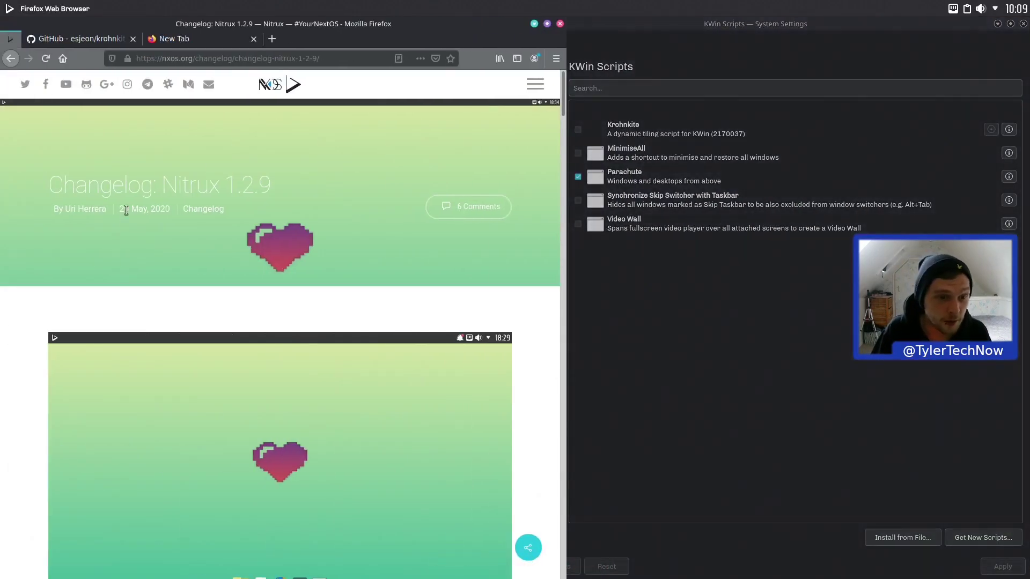
left_click(1016, 9)
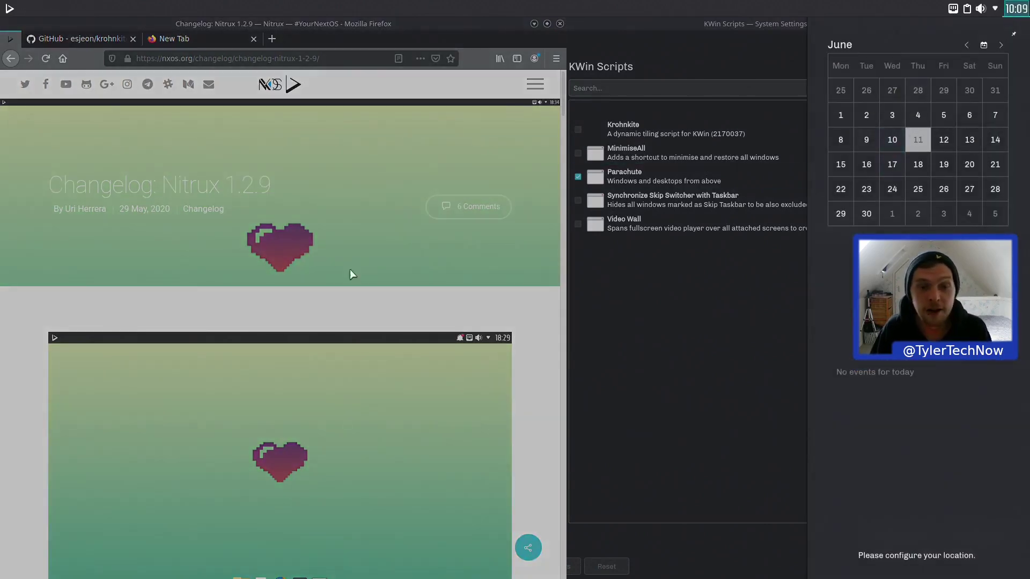
left_click(378, 301)
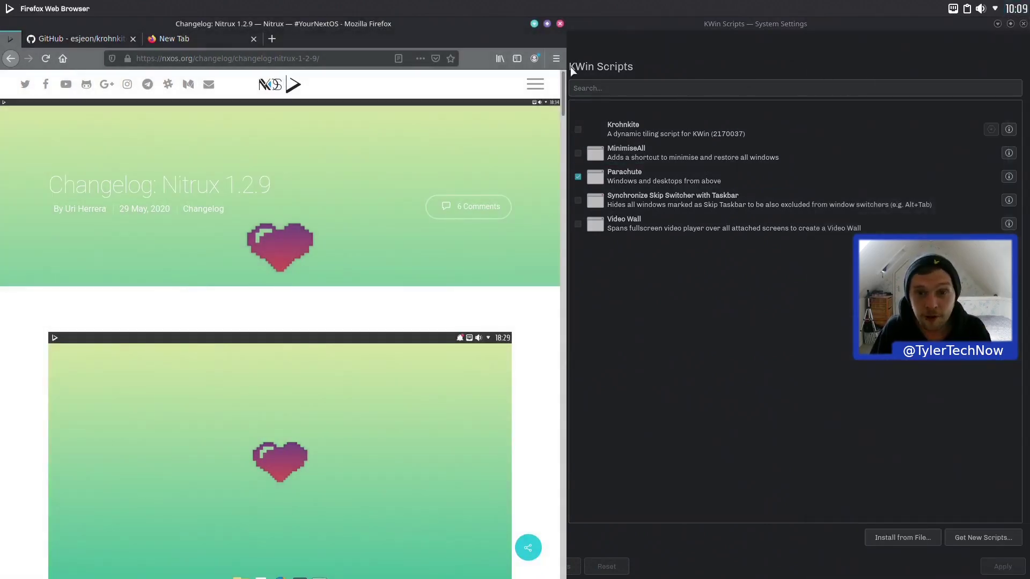
Step: Read down the changelog, highlighting the KDE Plasma, Maui apps and KvNitruxDark update notes
left_click_drag(562, 86, 554, 143)
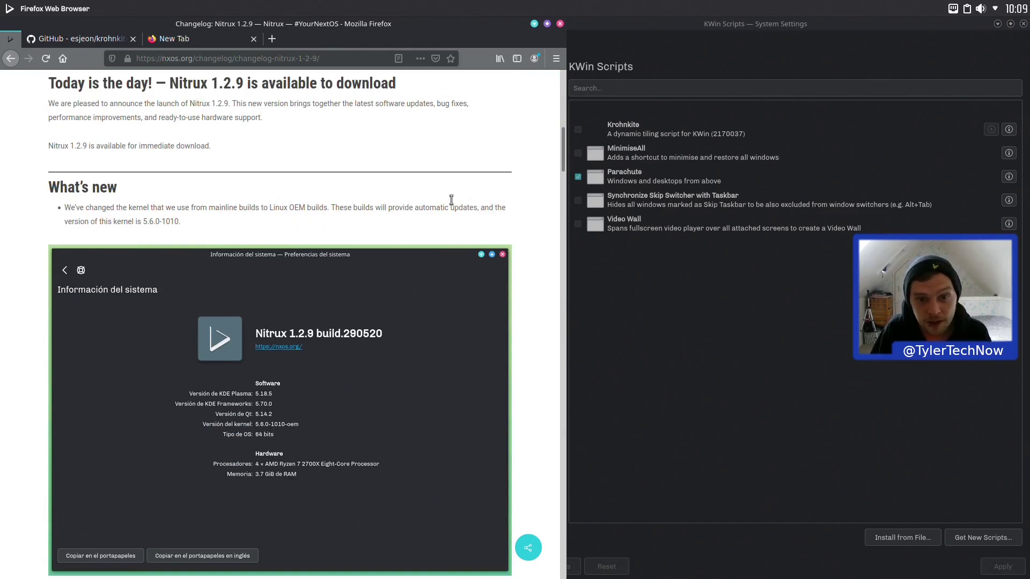
left_click_drag(561, 145, 561, 153)
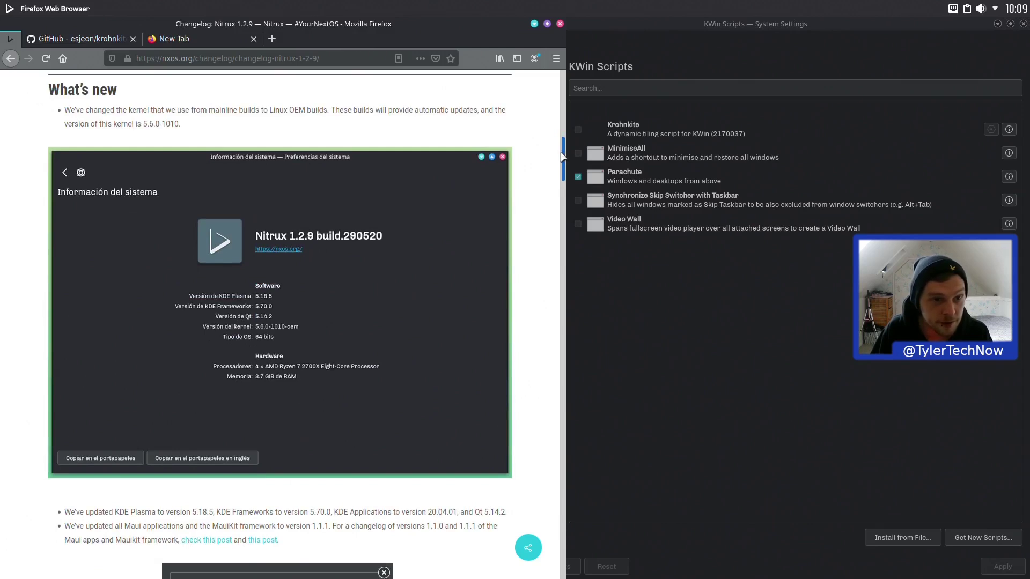
left_click_drag(561, 152, 558, 177)
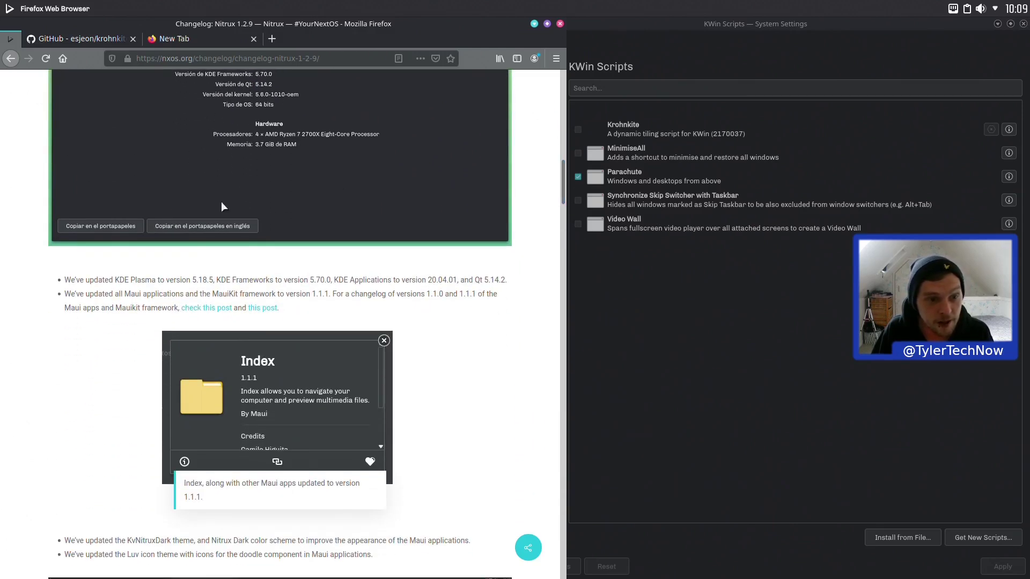
left_click_drag(117, 280, 275, 287)
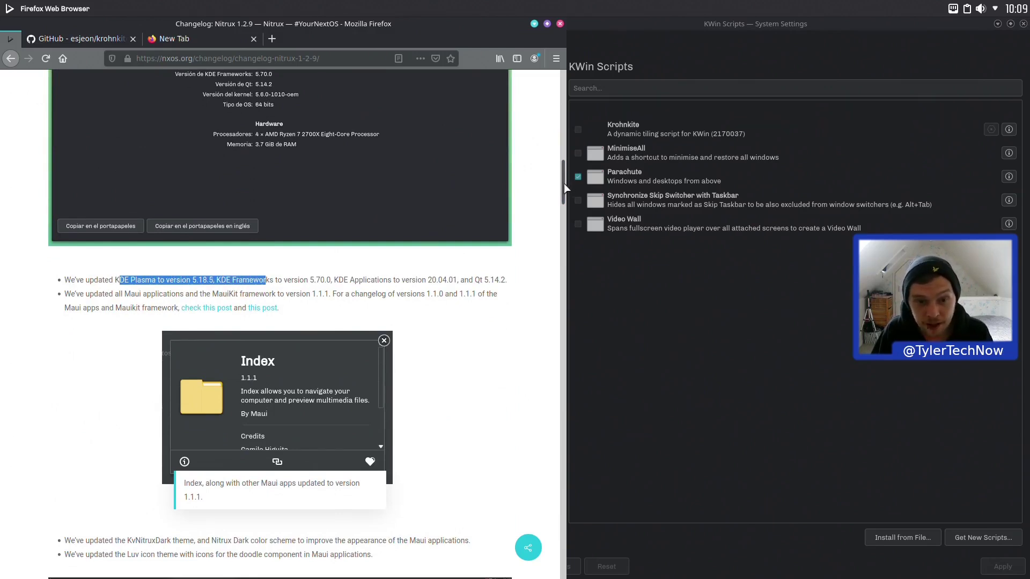
left_click_drag(564, 184, 557, 197)
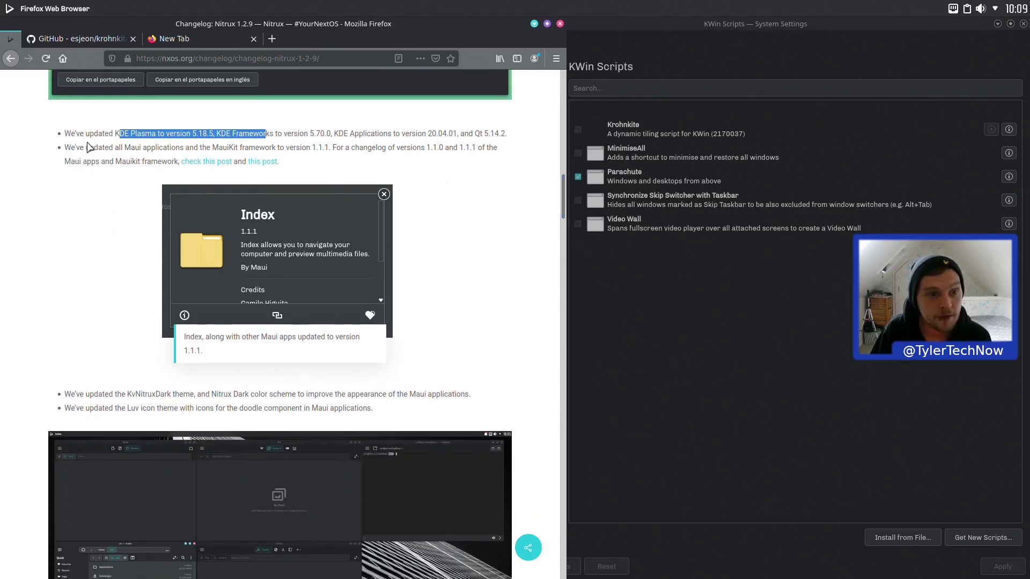
left_click_drag(70, 148, 330, 151)
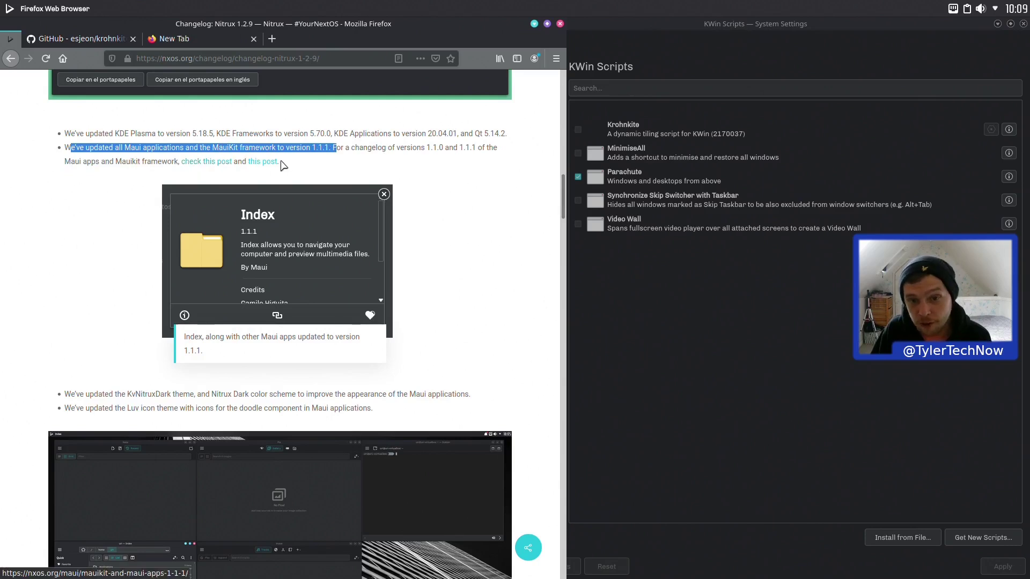
left_click_drag(563, 189, 543, 213)
left_click_drag(127, 165, 571, 215)
Step: Scroll on to the new wallpapers, then hide all windows to show the desktop
scroll(560, 214, "down", 1)
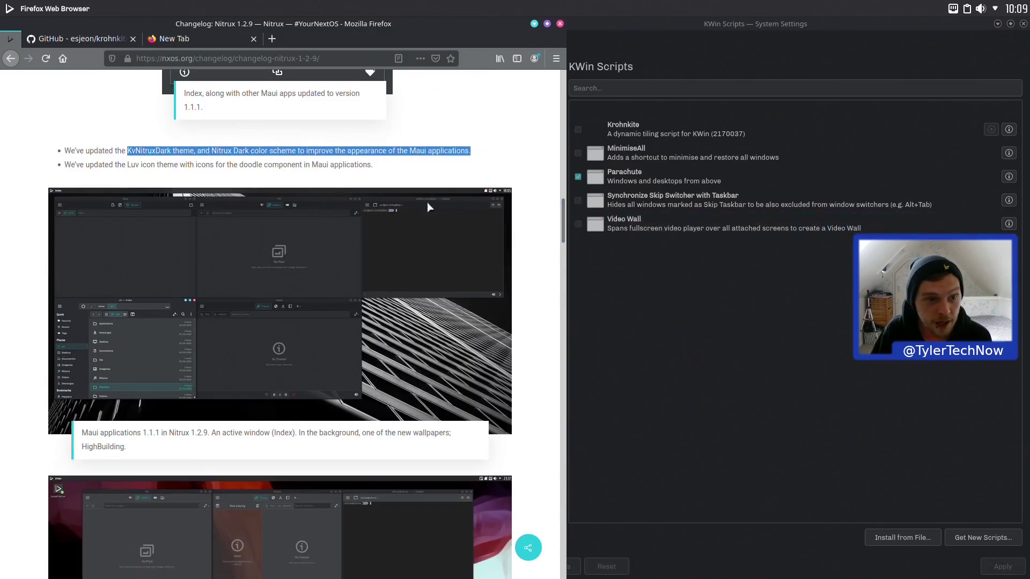
left_click_drag(127, 165, 545, 158)
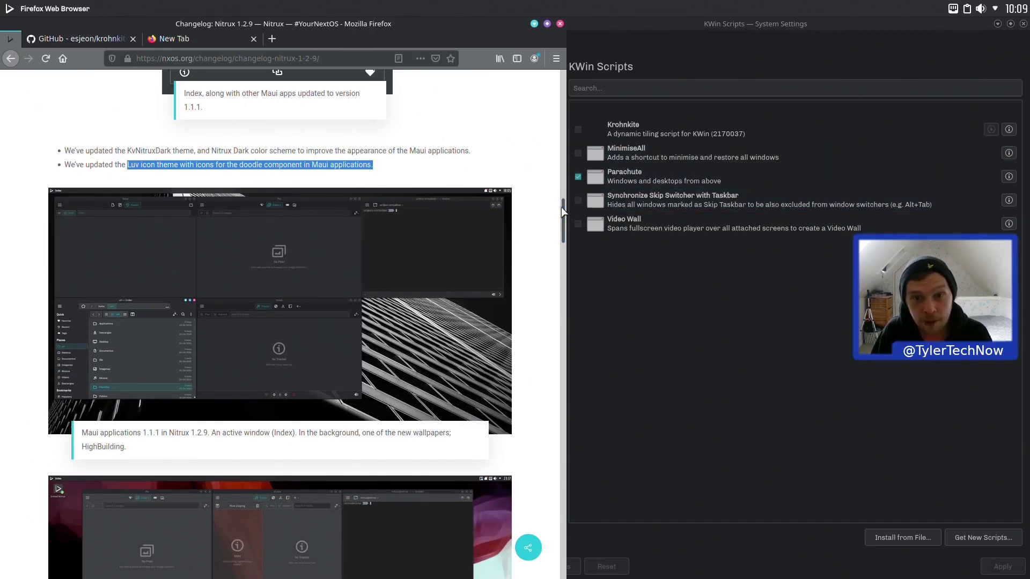
scroll(558, 214, "down", 4)
scroll(554, 236, "down", 6)
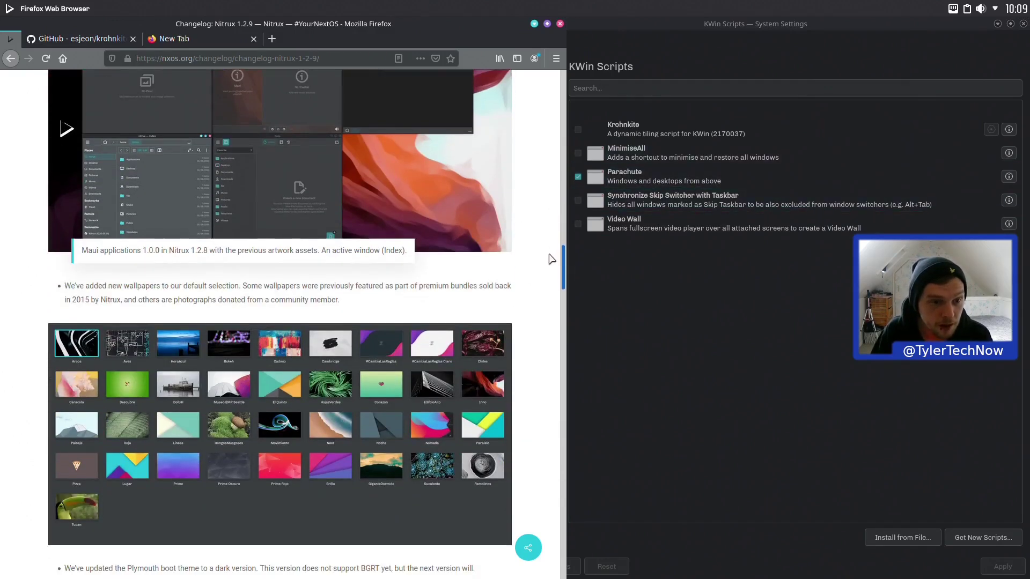
scroll(548, 249, "up", 3)
scroll(551, 258, "down", 5)
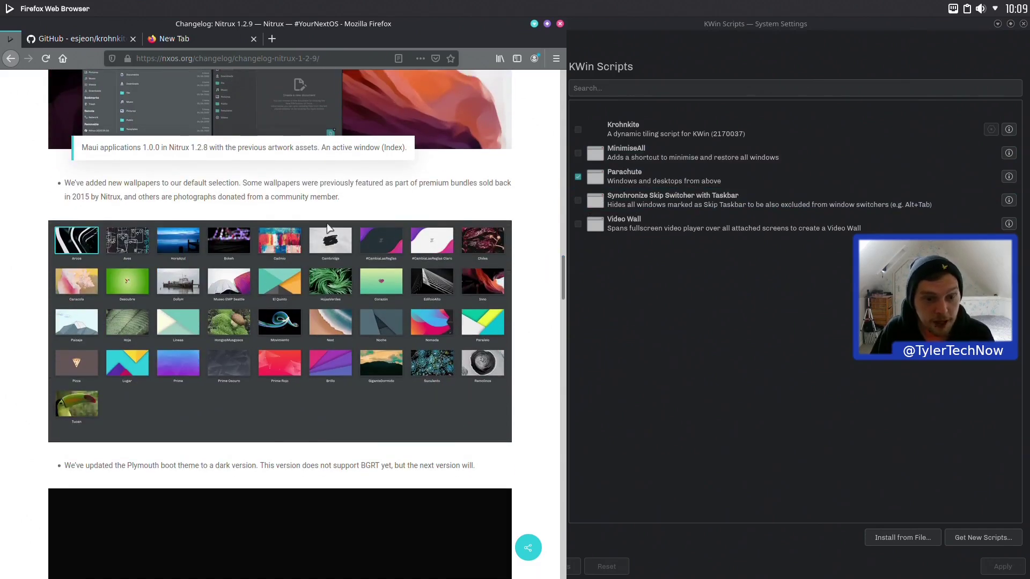
key("ctrl+F12")
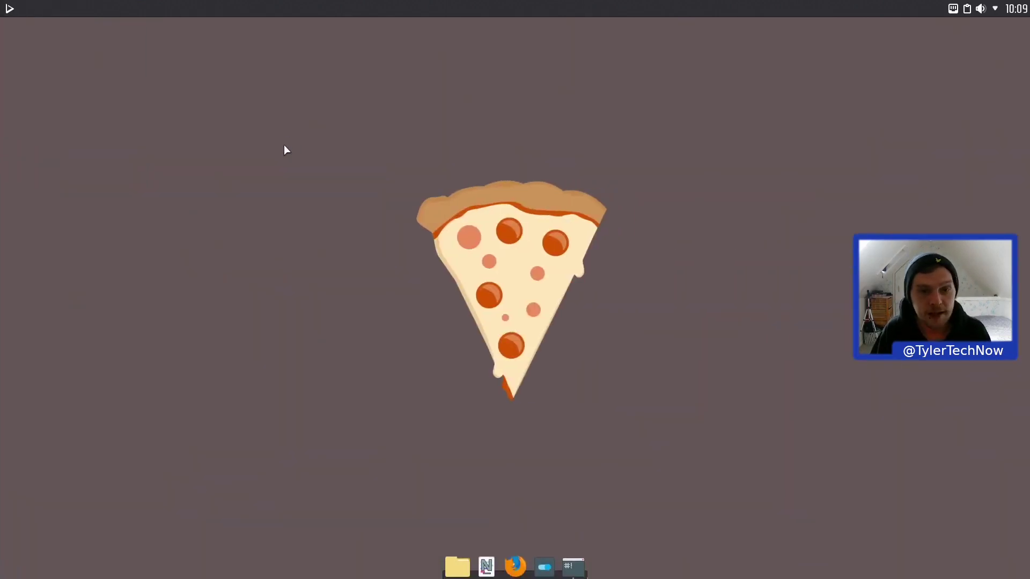
Step: Browse the wallpaper list in Configure Desktop and close it without changes
right_click(282, 145)
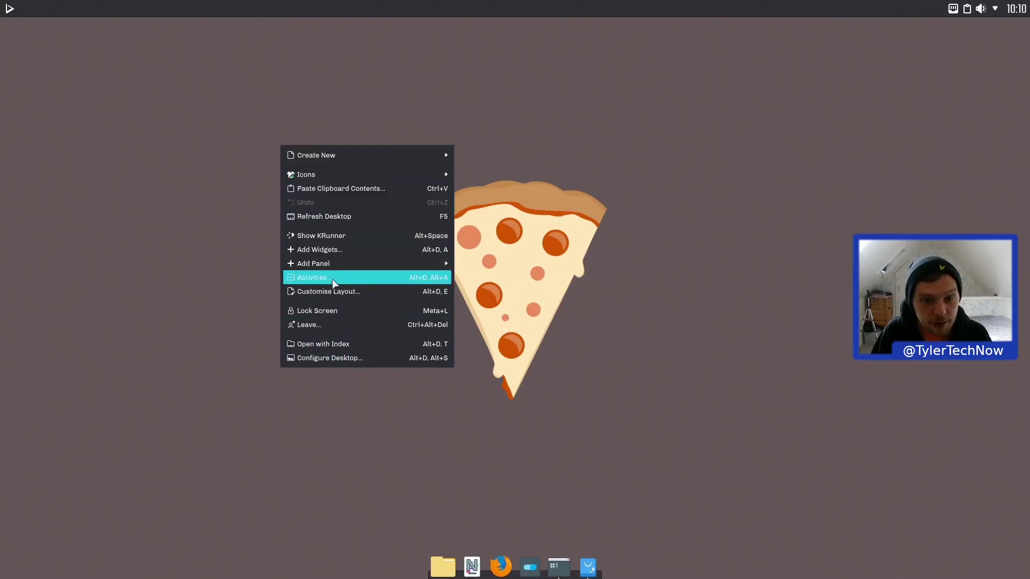
left_click(340, 358)
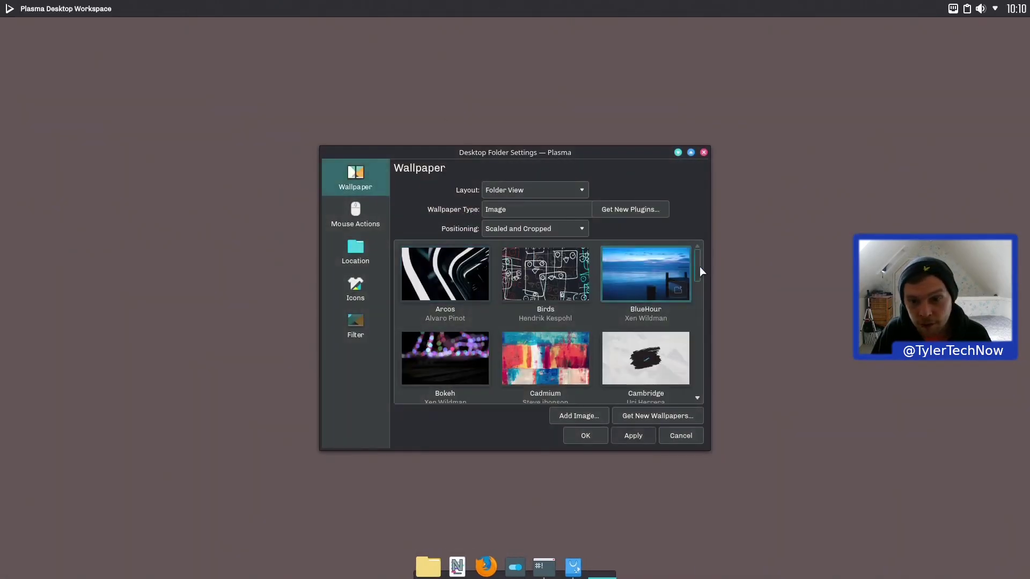
left_click_drag(699, 266, 699, 175)
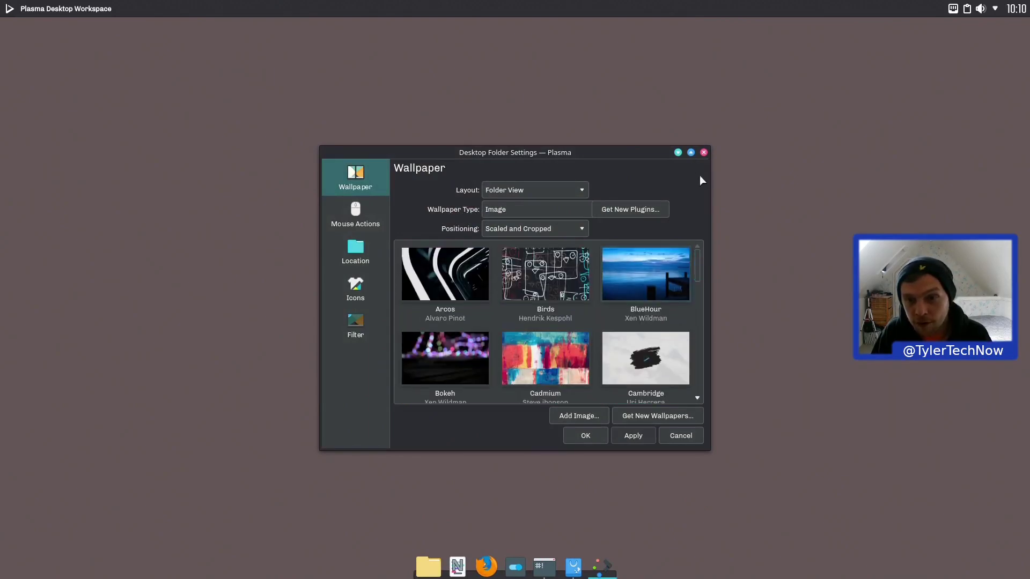
left_click(703, 151)
Step: Bring the windows back and read past the Plymouth video to LibreOffice 6.4.3.2
key("ctrl+F12")
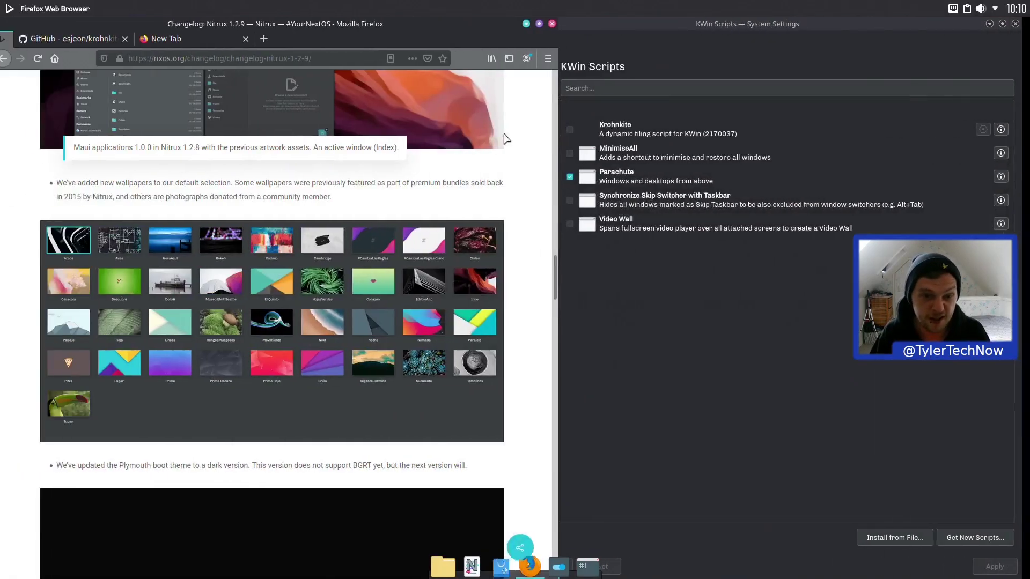
left_click_drag(561, 271, 555, 292)
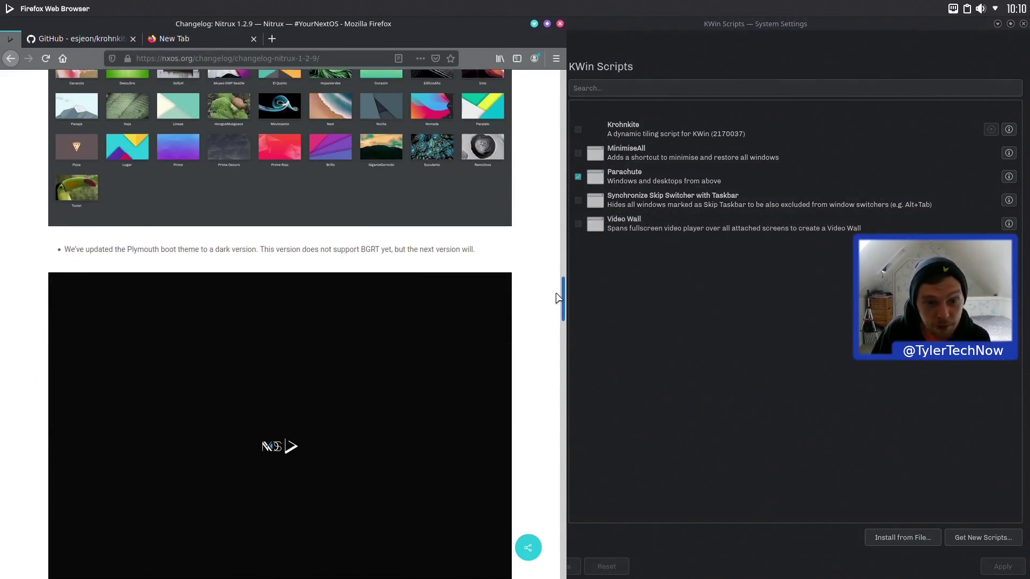
left_click_drag(556, 293, 557, 325)
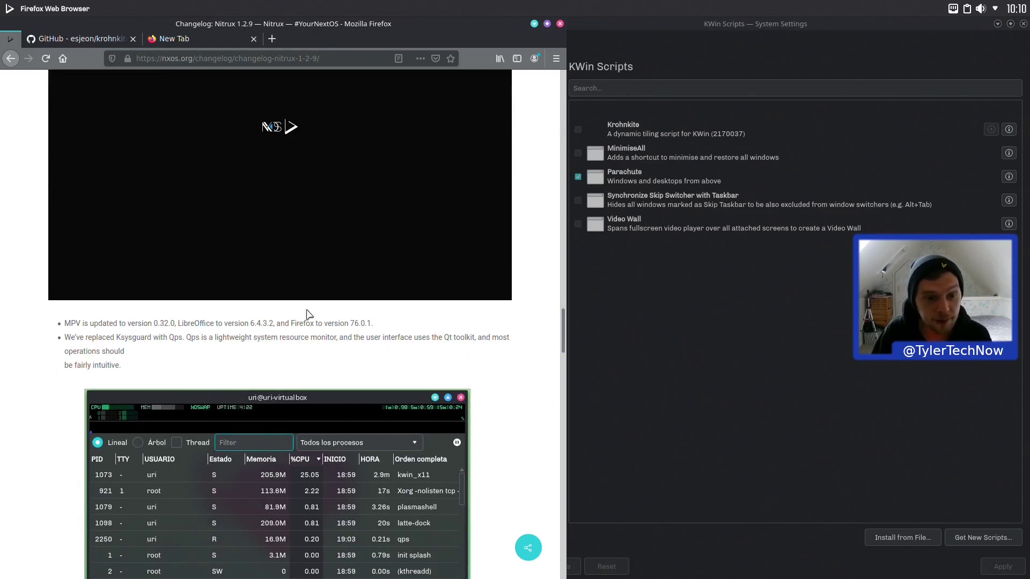
left_click_drag(248, 322, 290, 322)
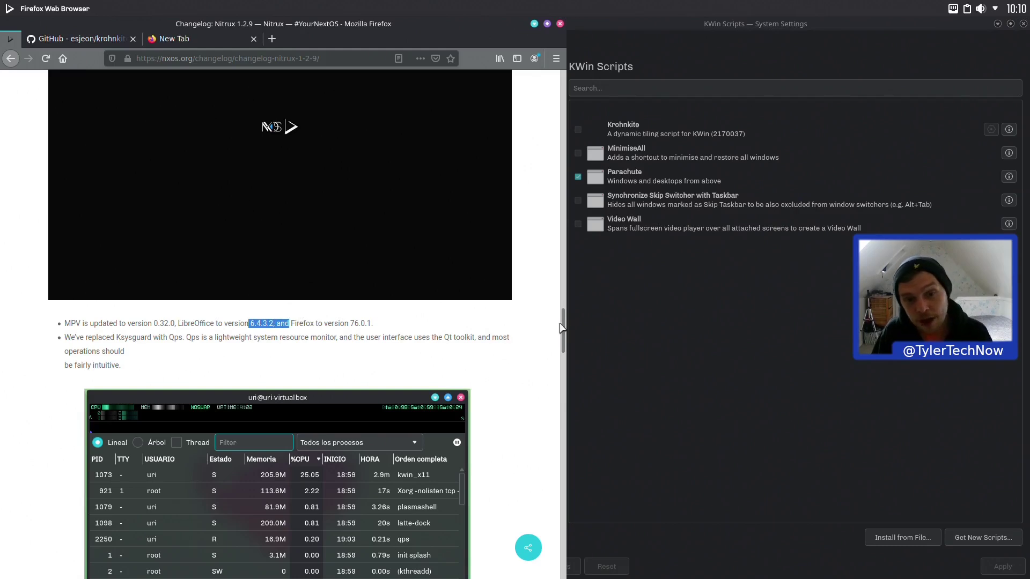
Step: Continue to the Qps note replacing Ksysguard, highlight its description, then deselect it
left_click_drag(560, 324, 561, 330)
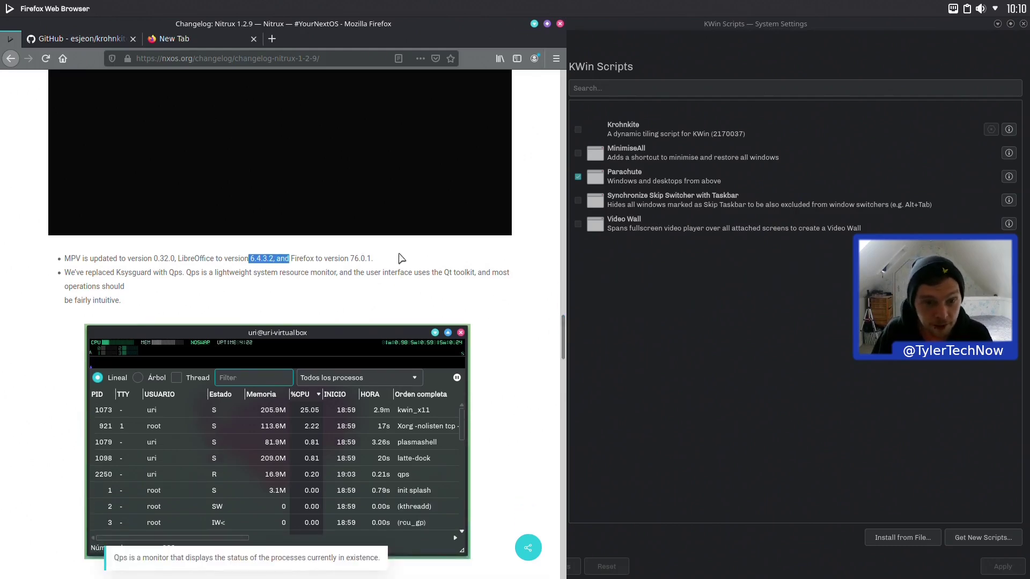
left_click_drag(562, 337, 556, 342)
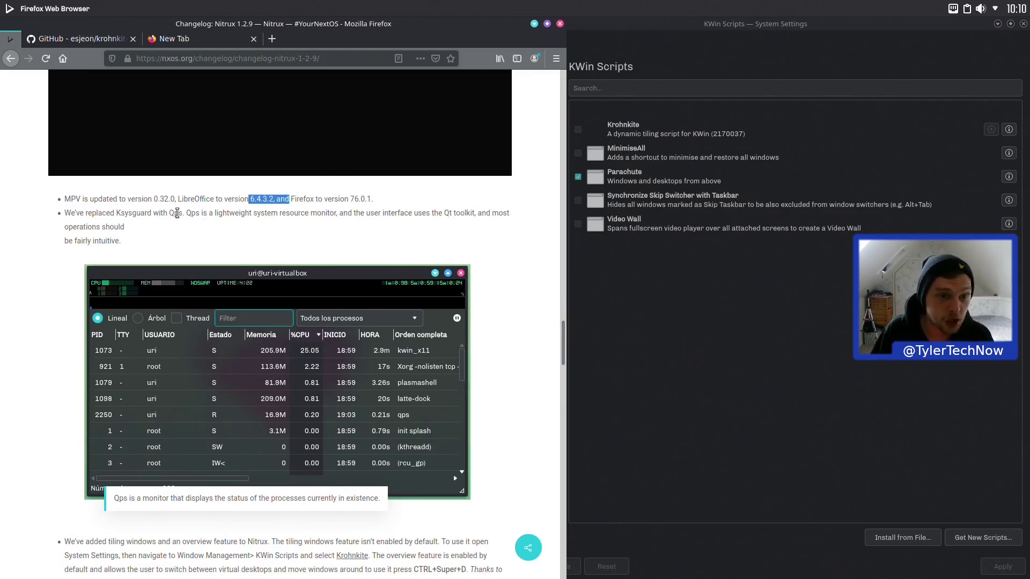
left_click_drag(218, 212, 417, 213)
left_click(435, 237)
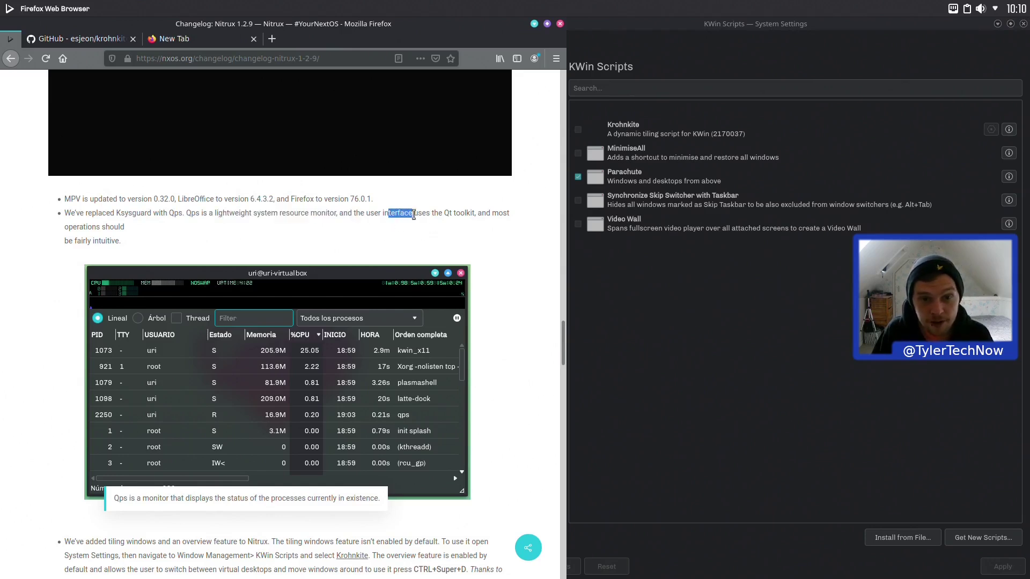
left_click(7, 106)
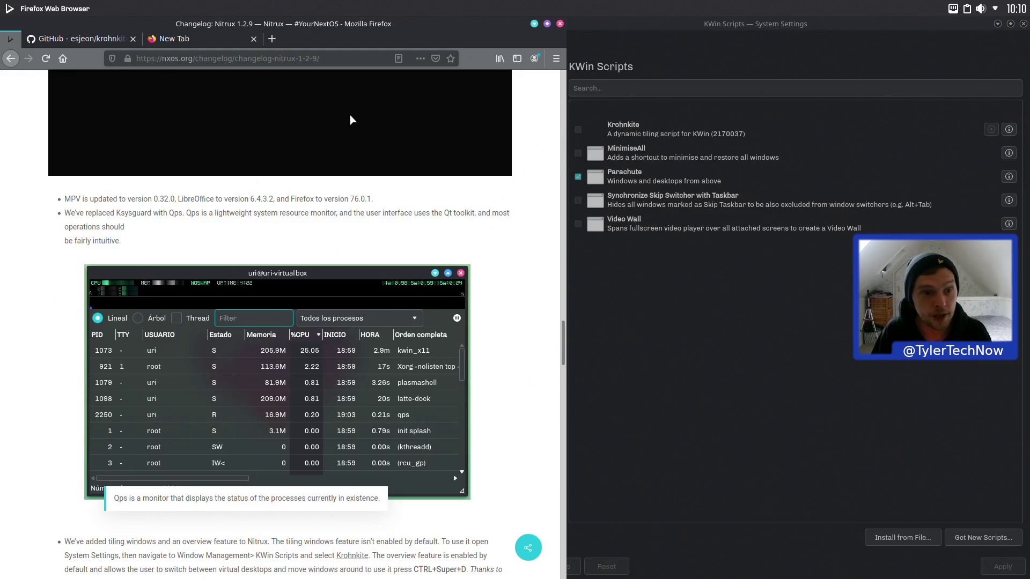
Step: Show the desktop and launch Qps by searching 'qps' in the application launcher
key("ctrl+F12")
left_click(10, 8)
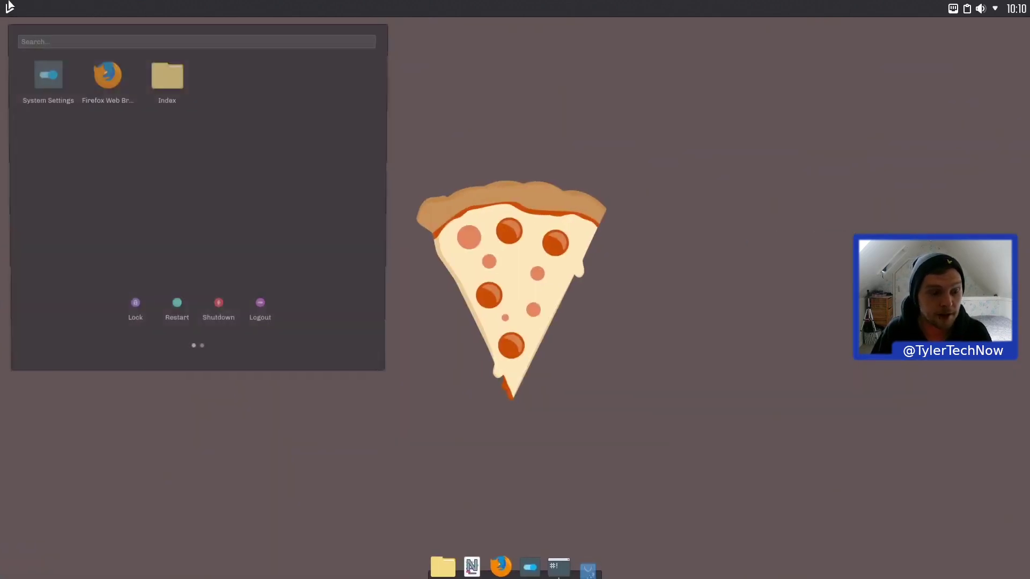
type("qps")
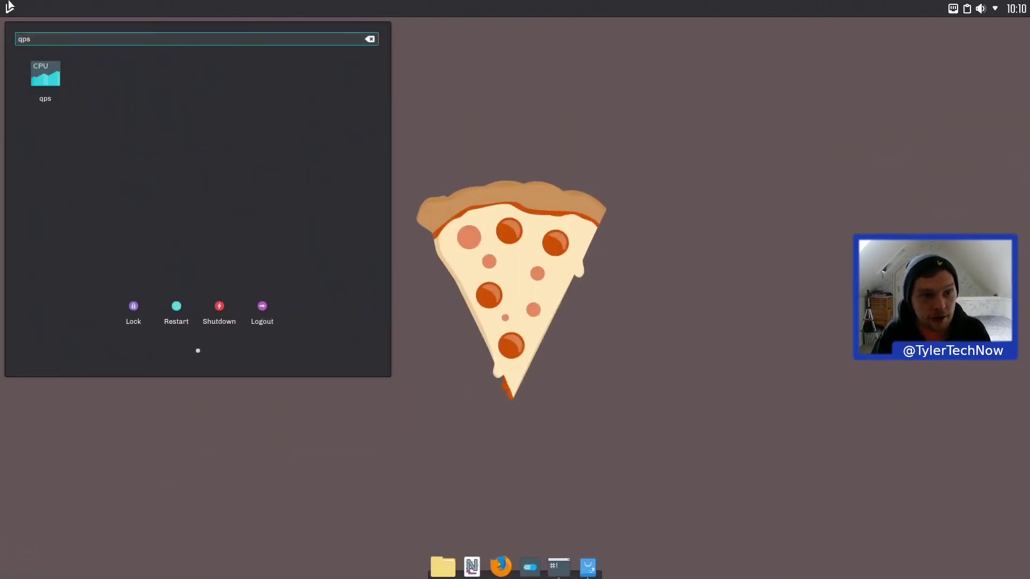
left_click(30, 91)
Step: Move the Qps window to the screen centre, reposition it, then close it
left_click_drag(724, 109, 470, 81)
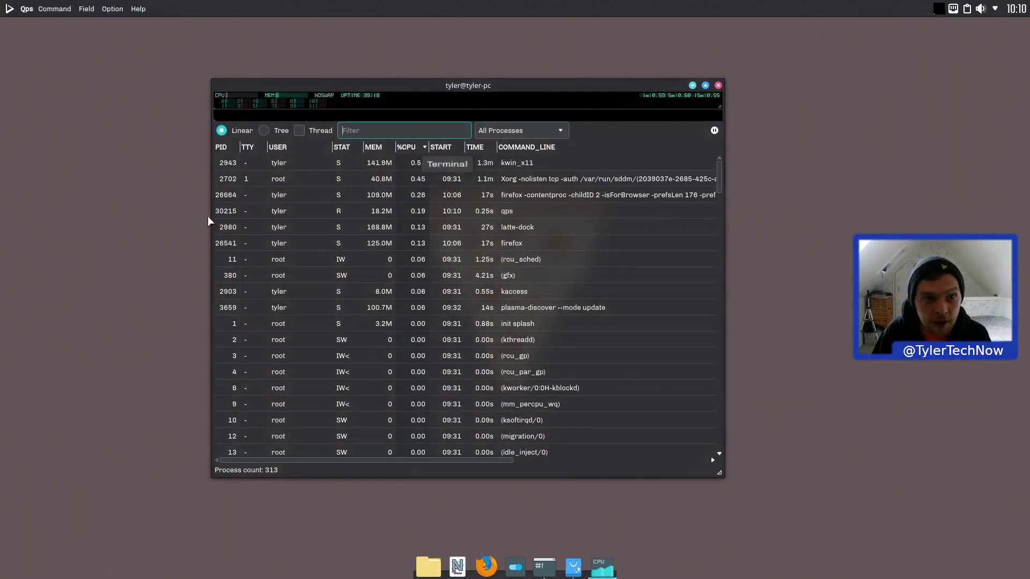
mouse_move(284, 98)
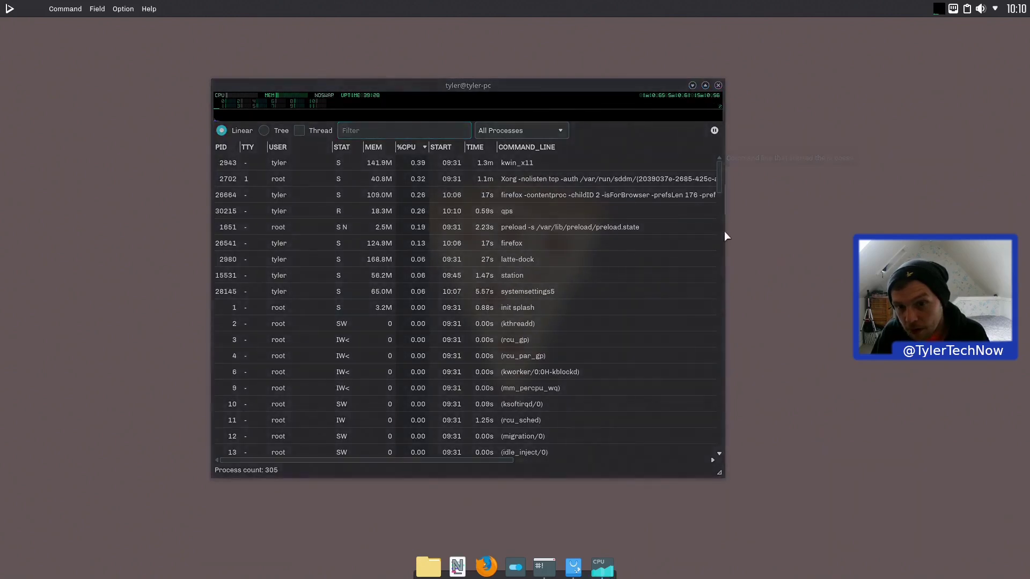
left_click_drag(720, 177, 703, 98)
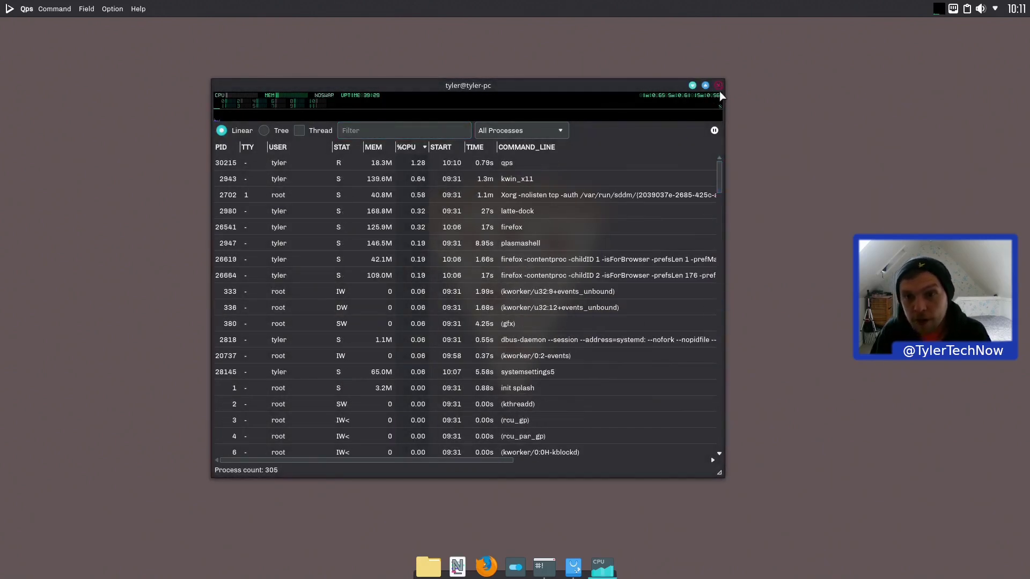
left_click(718, 86)
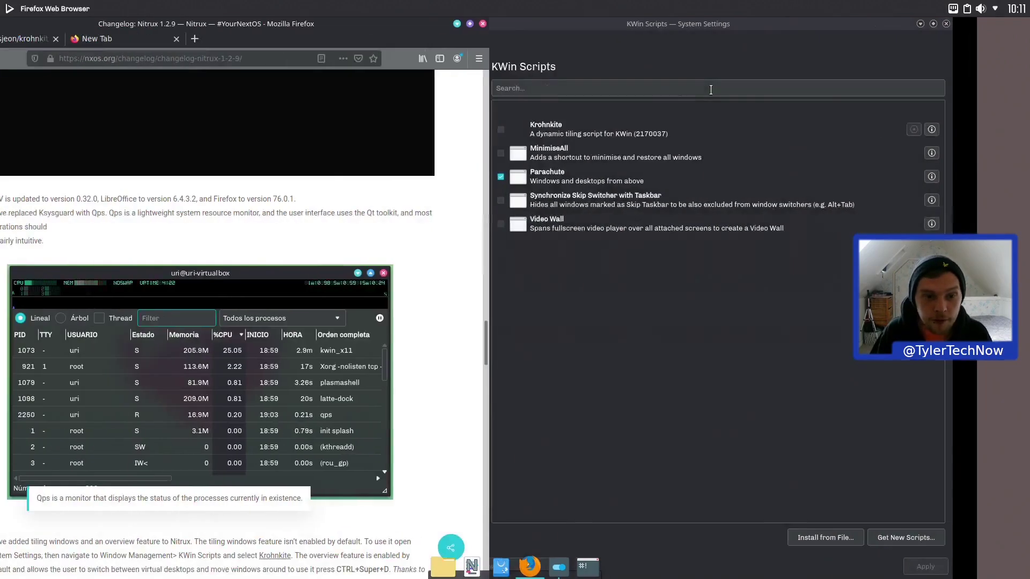
Step: Scroll the changelog, then switch to the neighbouring virtual desktop and back
scroll(404, 201, "down", 6)
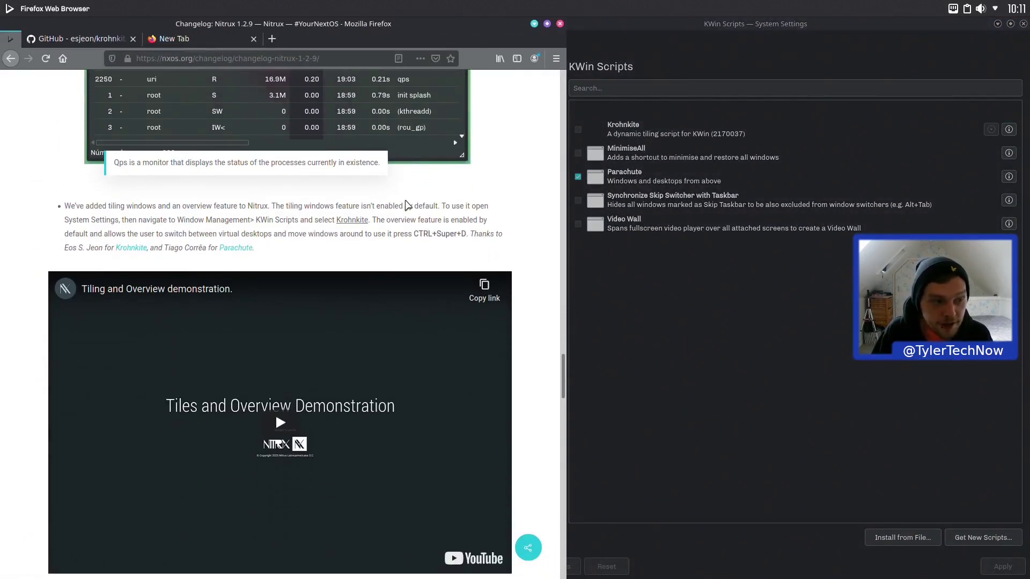
scroll(404, 201, "down", 2)
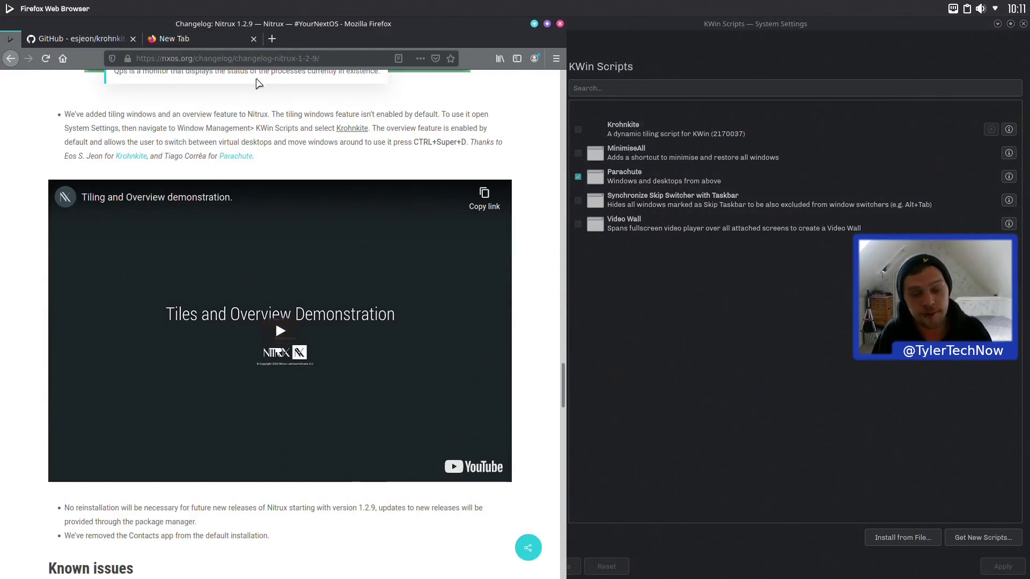
key("ctrl+super+Right")
key("ctrl+super+Left")
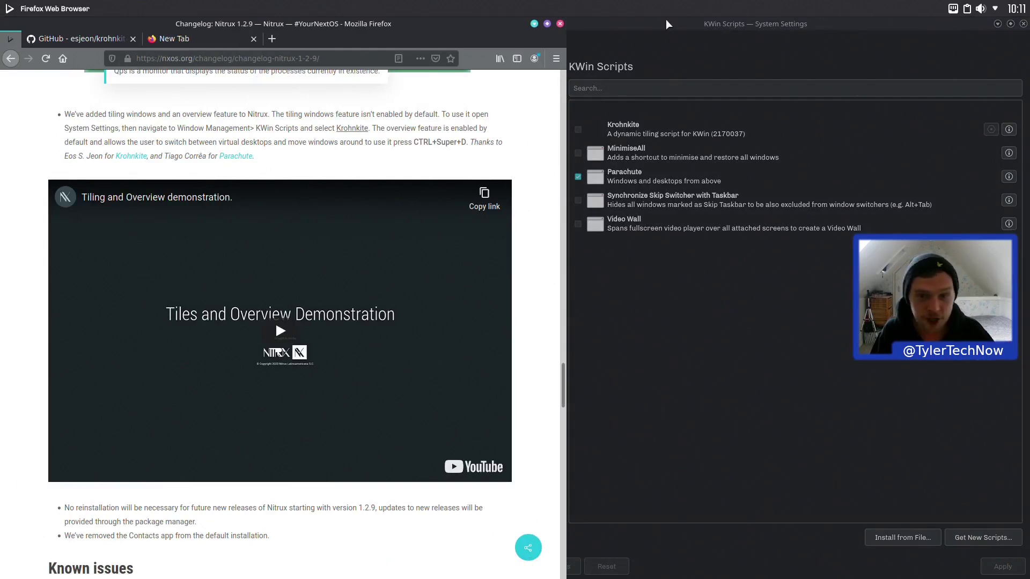
Step: Raise KWin Scripts, then switch Firefox to the krohnkite GitHub tab and open the launcher
left_click(659, 42)
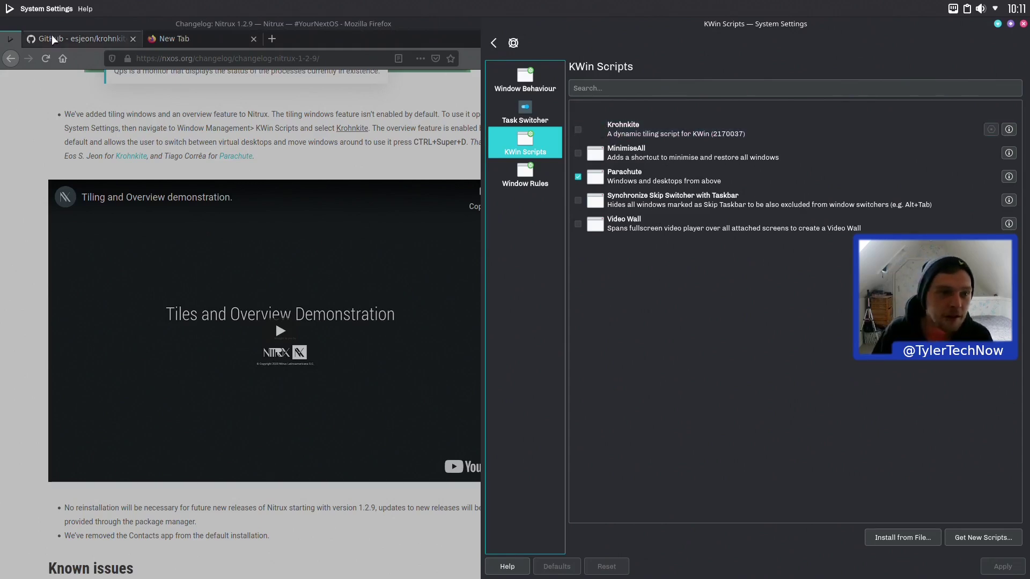
left_click(82, 40)
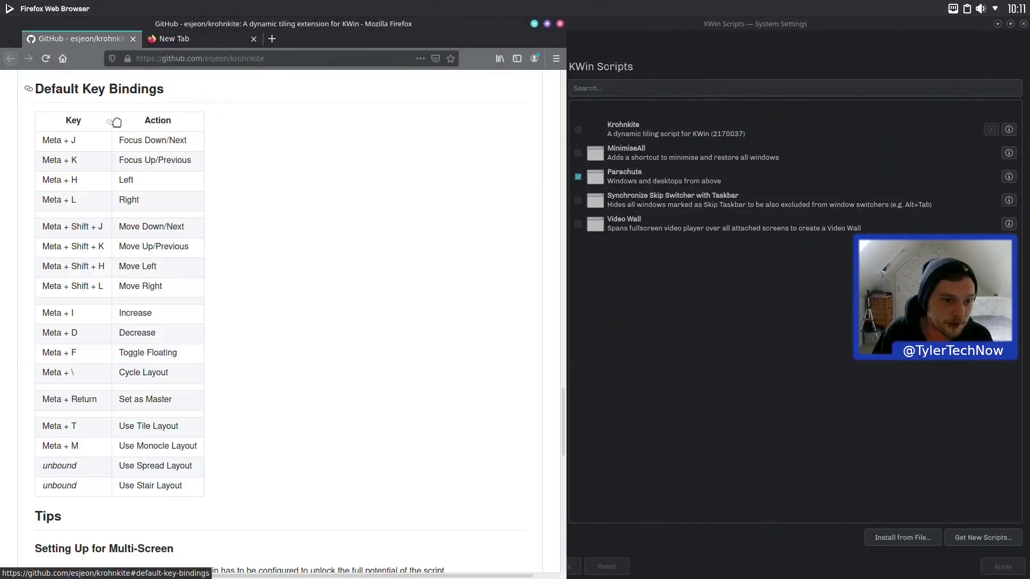
left_click(3, 5)
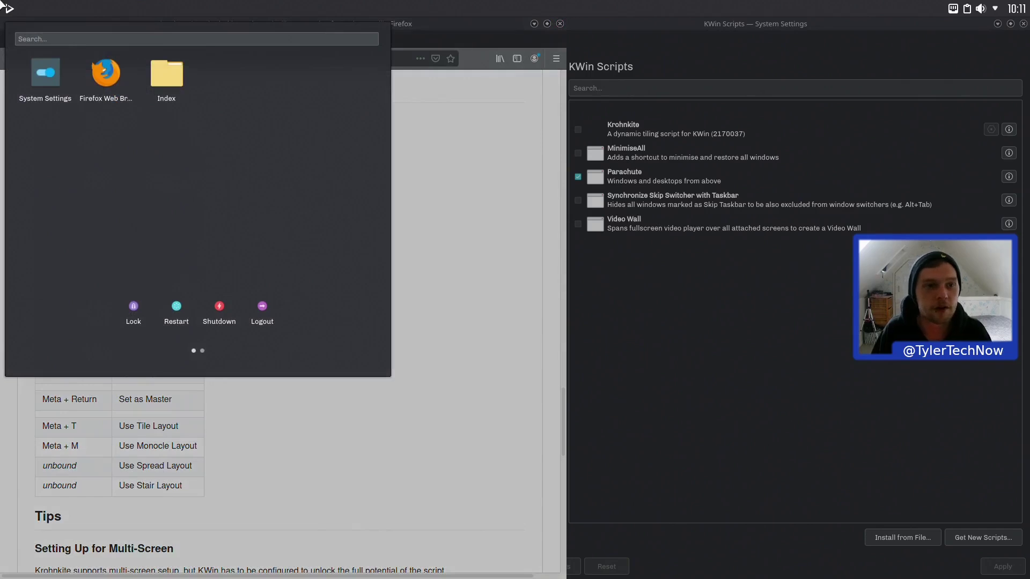
Step: Open System Settings, list KWin's Krohnkite global shortcuts under Shortcuts, then go back
left_click(51, 83)
left_click(502, 42)
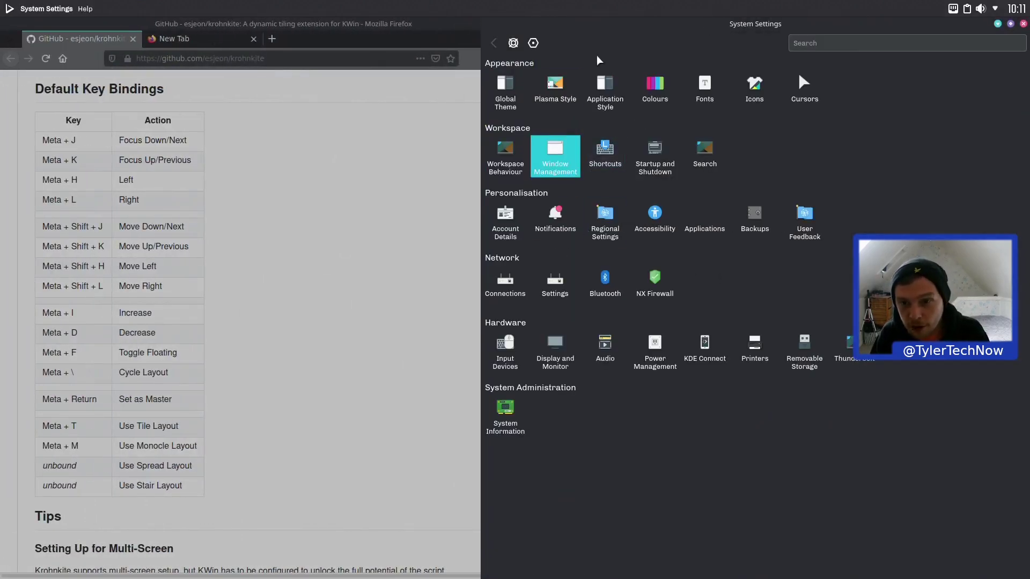
left_click(605, 153)
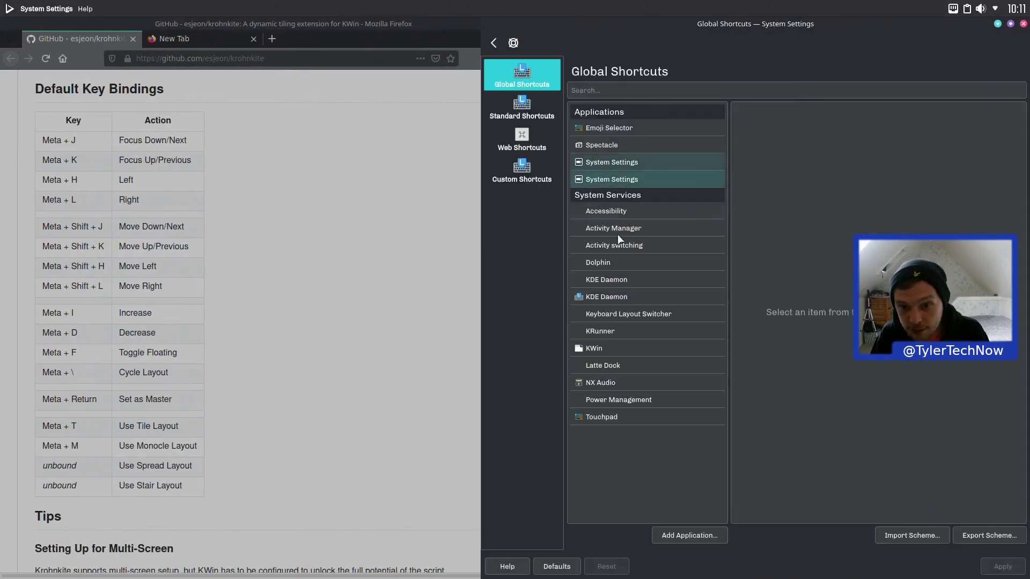
left_click(600, 347)
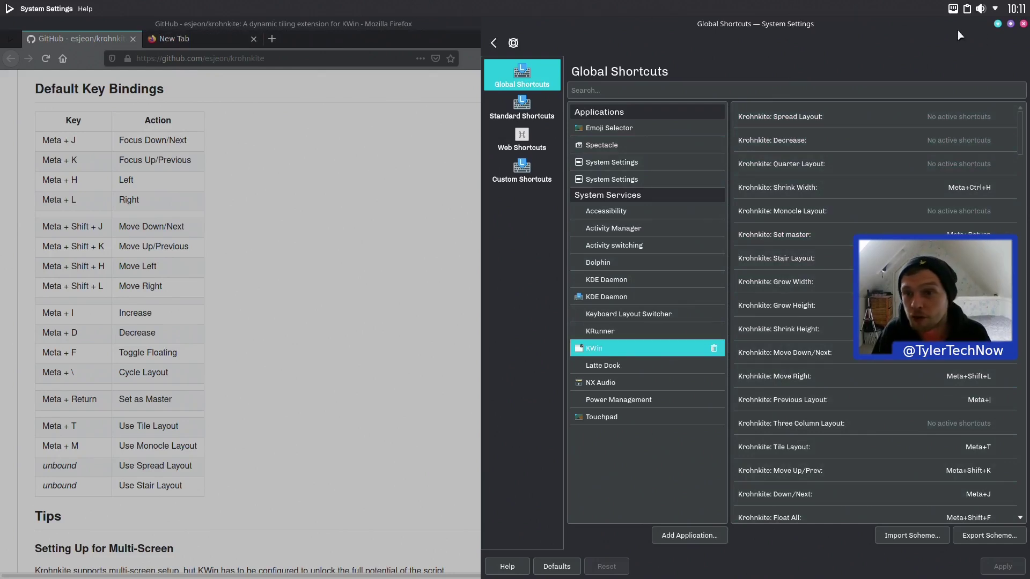
left_click(491, 44)
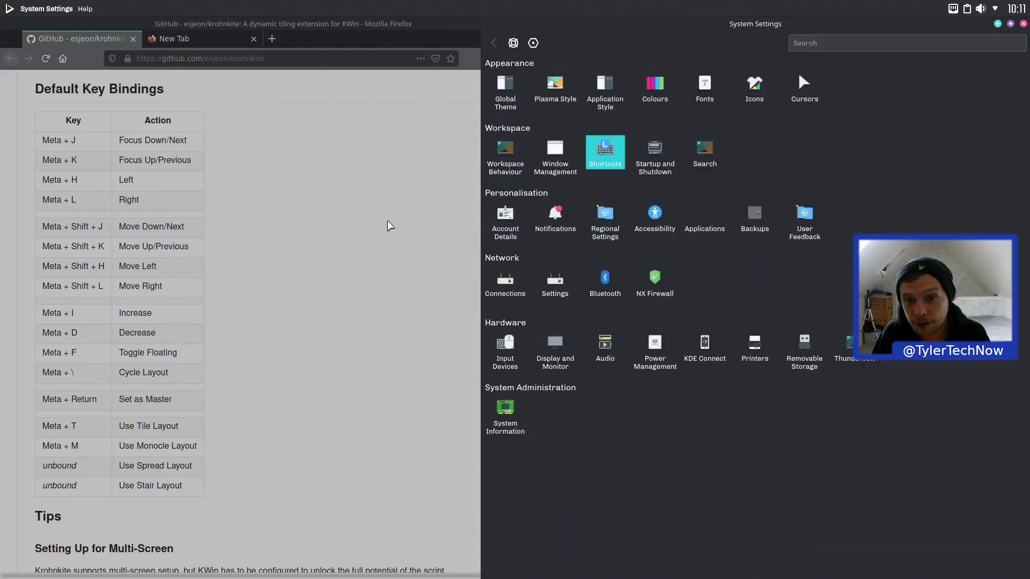
Step: Tick and apply Krohnkite under Window Management > KWin Scripts, then minimize System Settings
left_click(542, 156)
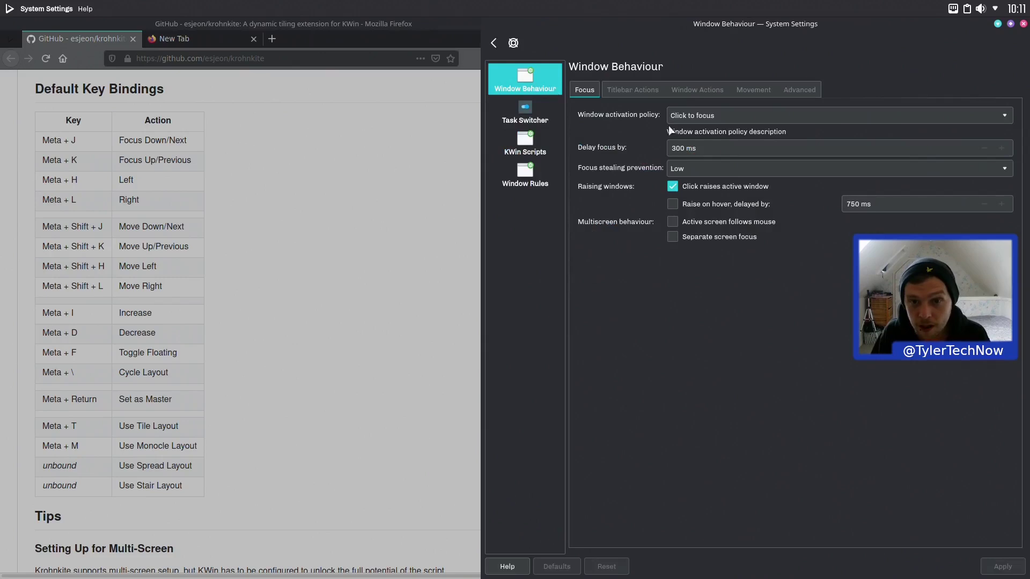
left_click(525, 144)
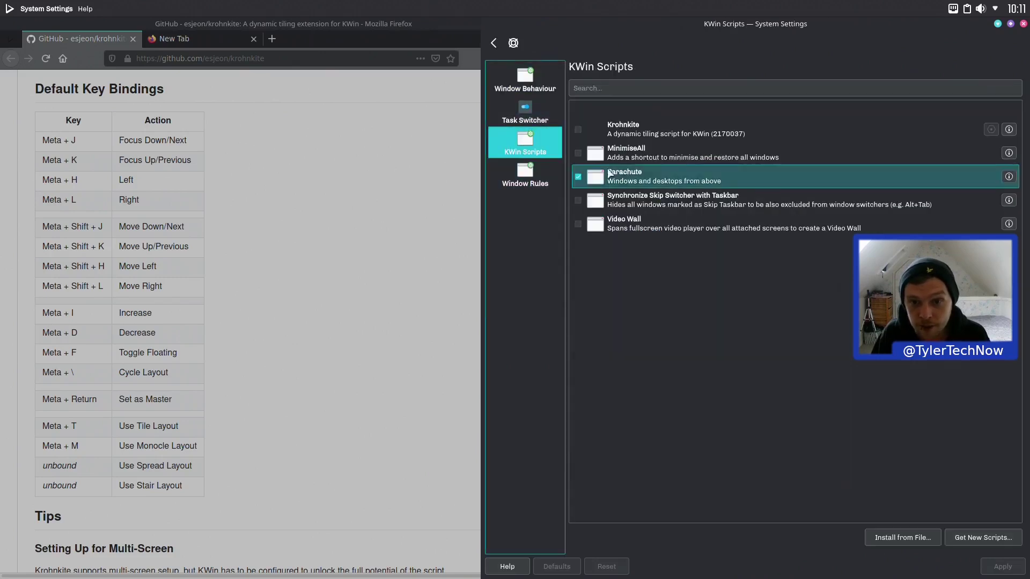
left_click(578, 130)
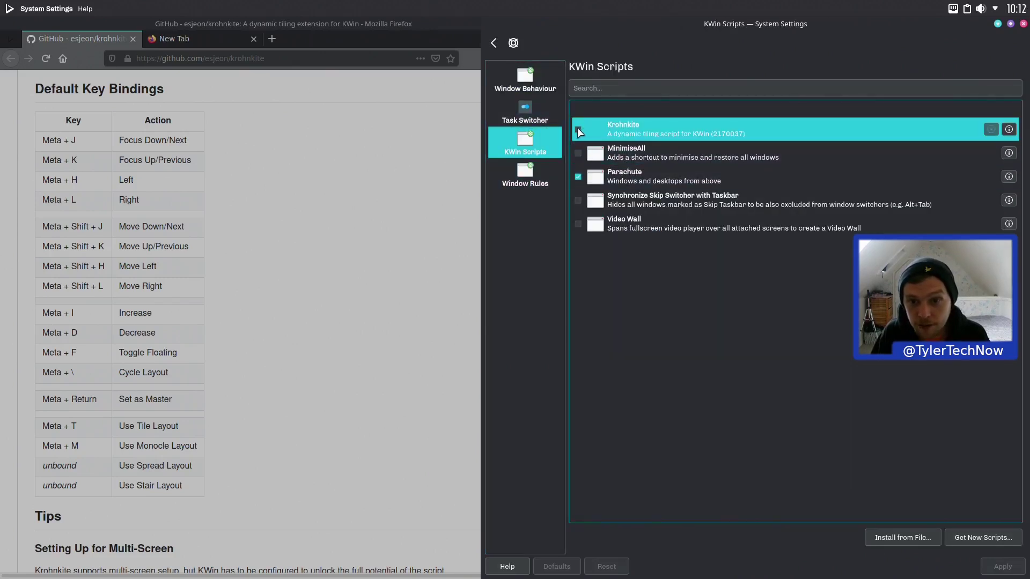
left_click(1002, 566)
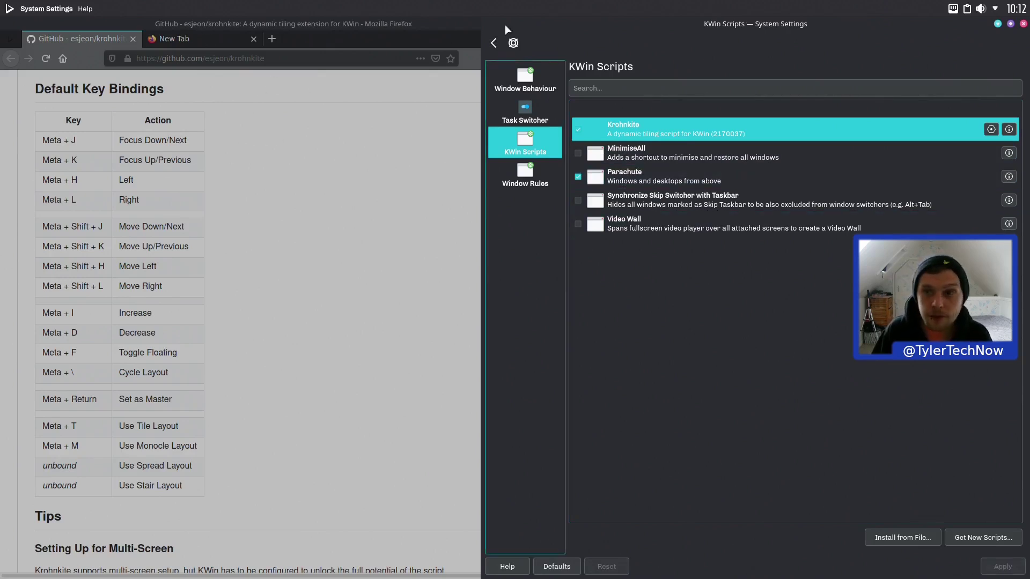
left_click(995, 25)
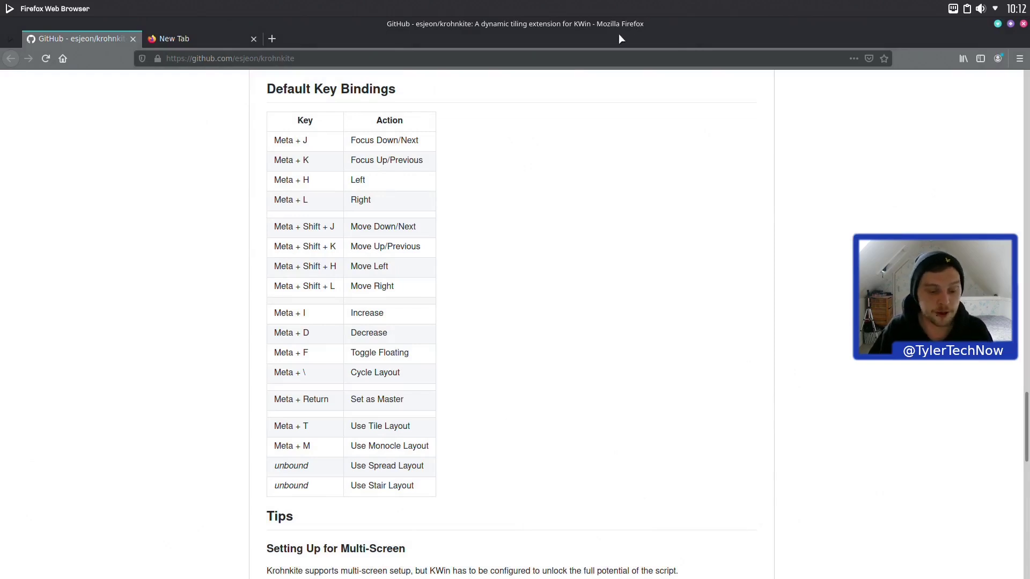
Step: Open a Station terminal, shift focus between it and Firefox, and swap their tile positions
key("ctrl+alt+t")
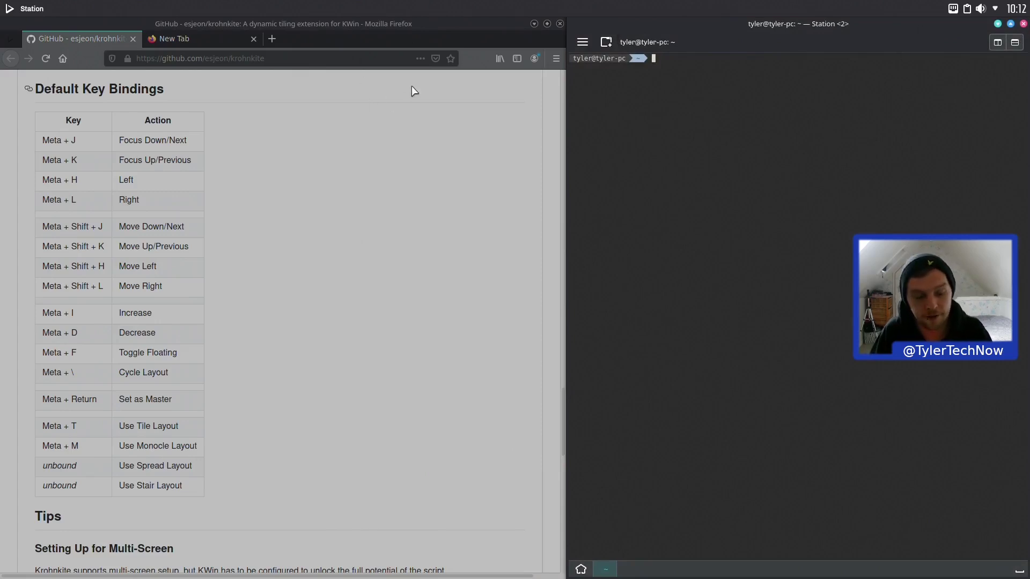
key("super+h")
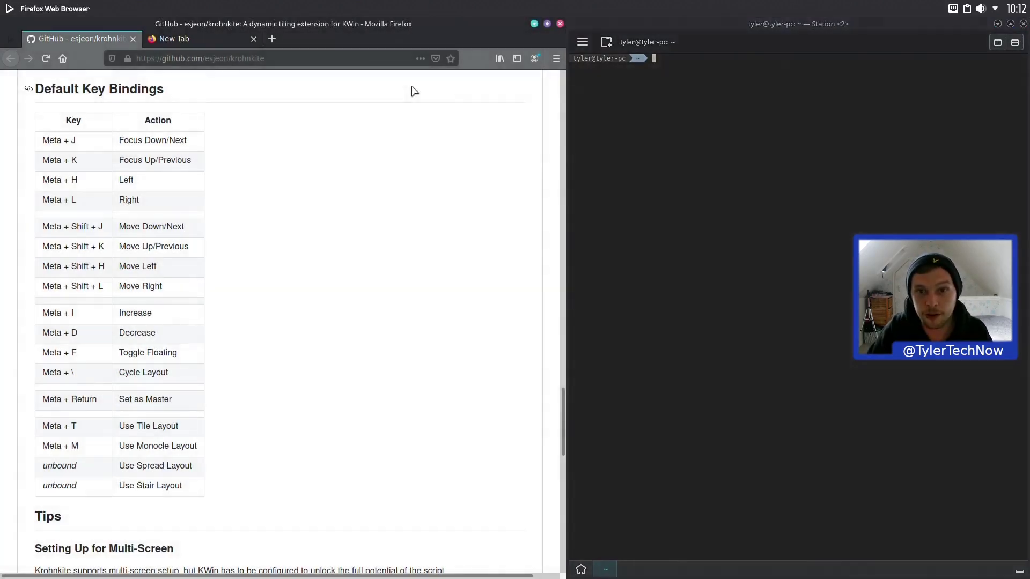
key("super+l")
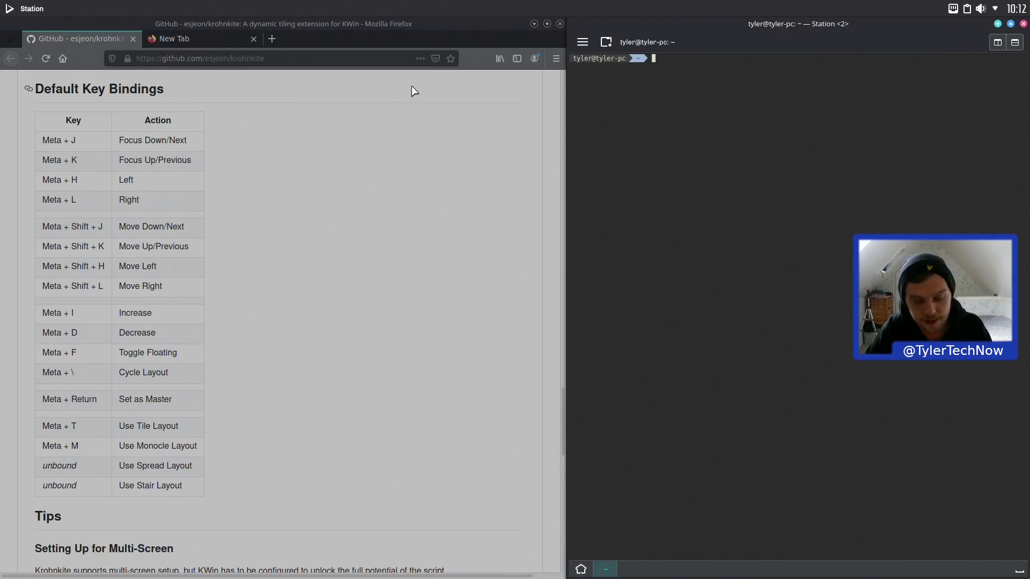
key("super+shift+h")
key("super+shift+l")
key("super+shift+h")
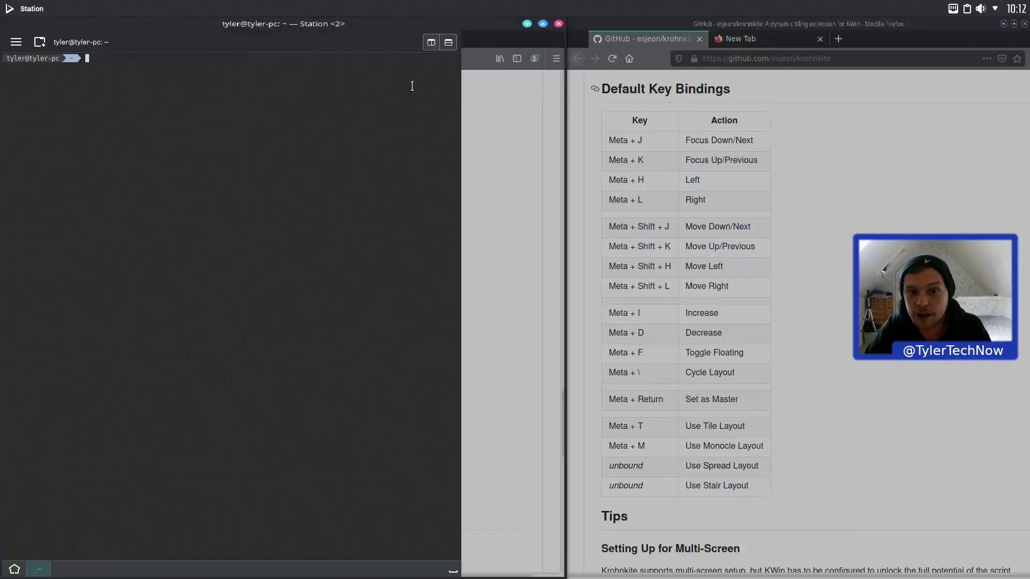
key("super+shift+l")
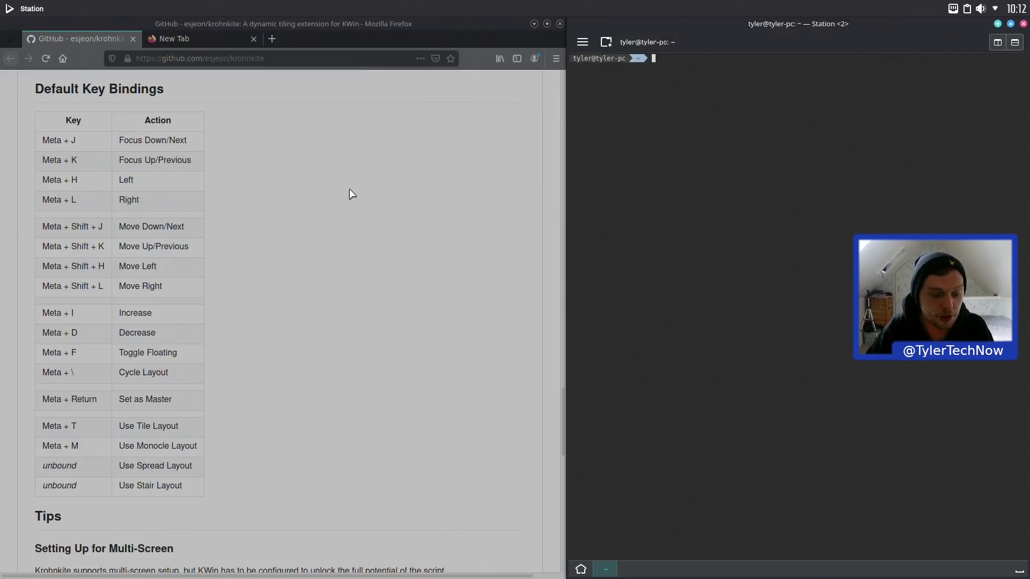
Step: Float the terminal, drag it to the centre, re-tile it beside Firefox, and focus Firefox
key("super+f")
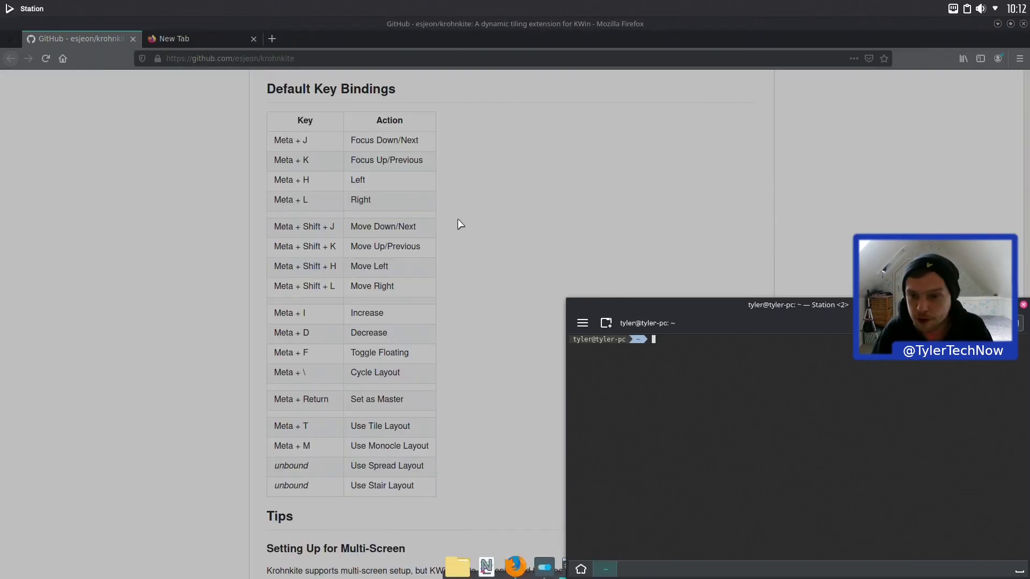
left_click_drag(798, 306, 509, 148)
key("super+f")
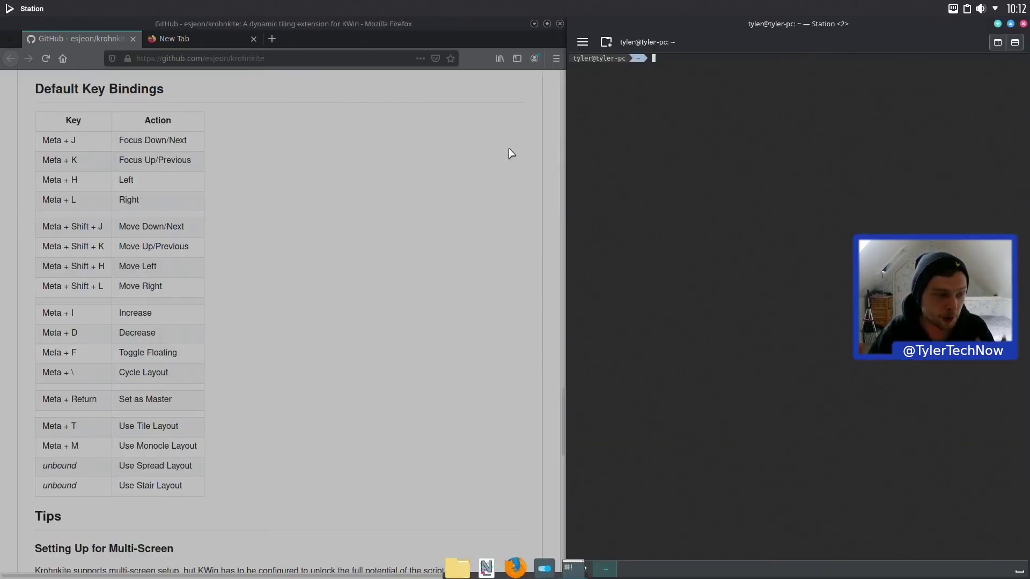
left_click(203, 334)
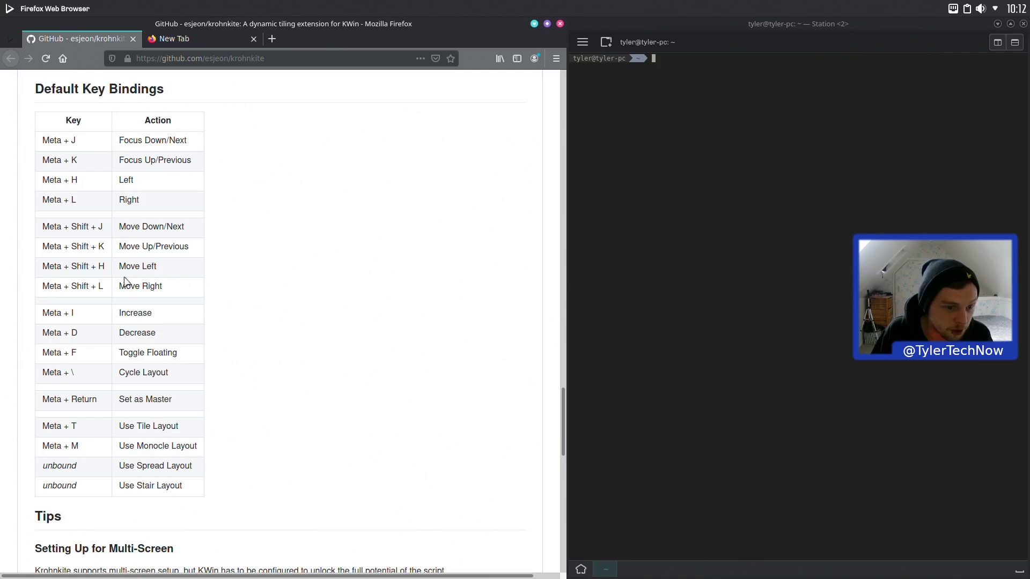
scroll(172, 346, "down", 2)
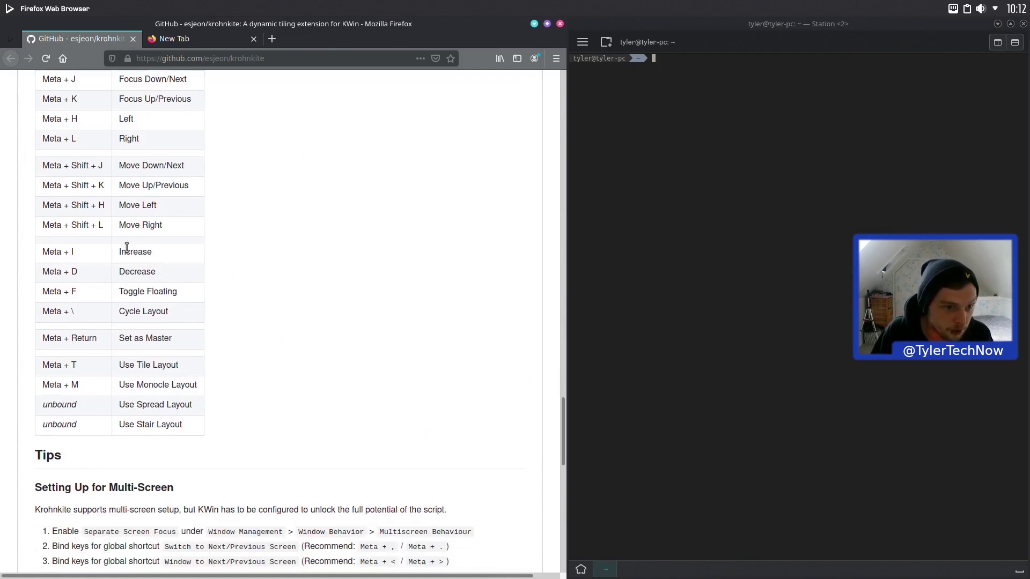
scroll(98, 176, "down", 3)
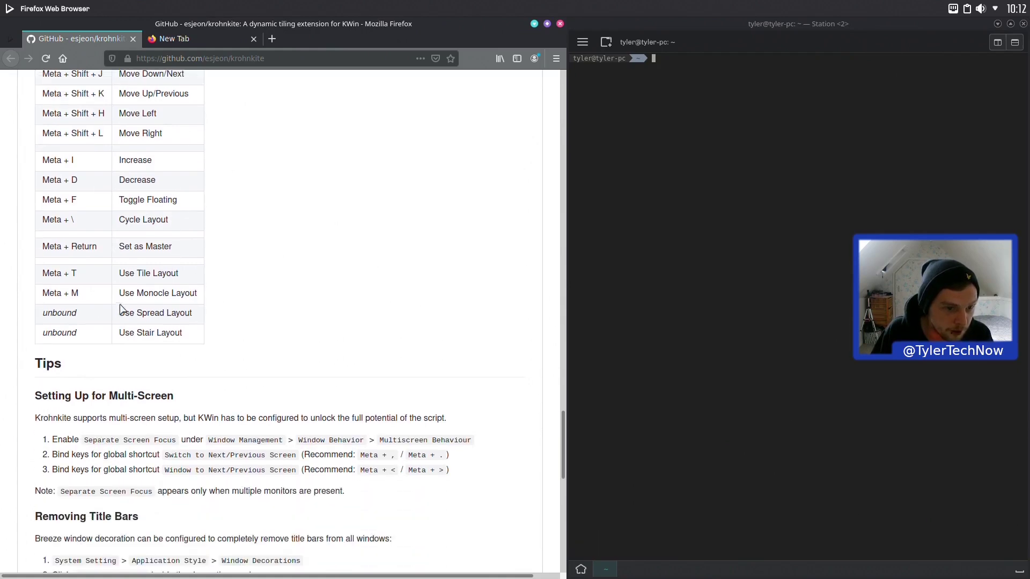
mouse_move(117, 315)
left_mouse_down()
mouse_move(244, 331)
mouse_move(101, 326)
left_mouse_up()
left_click(189, 342)
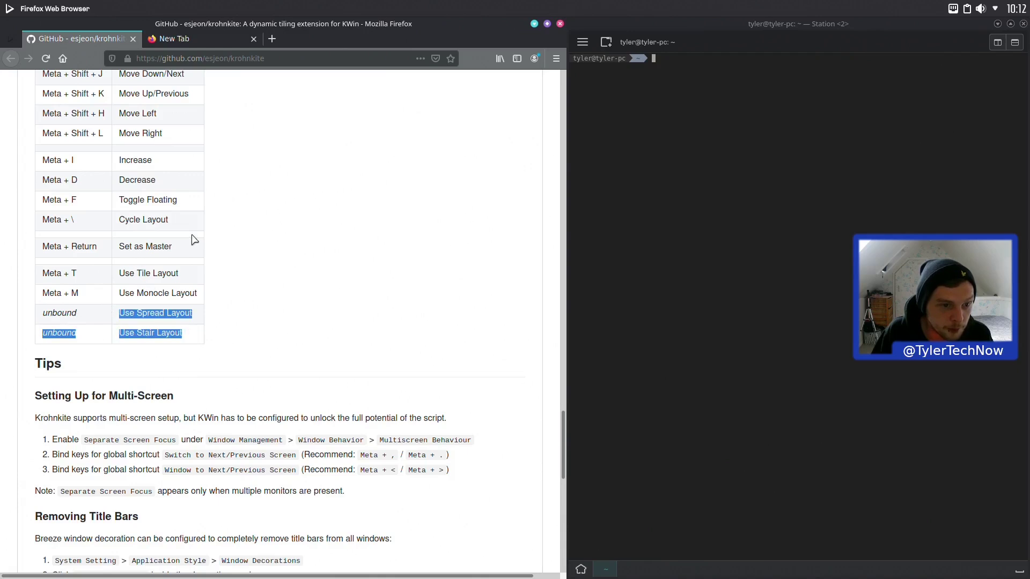
left_click_drag(111, 220, 173, 222)
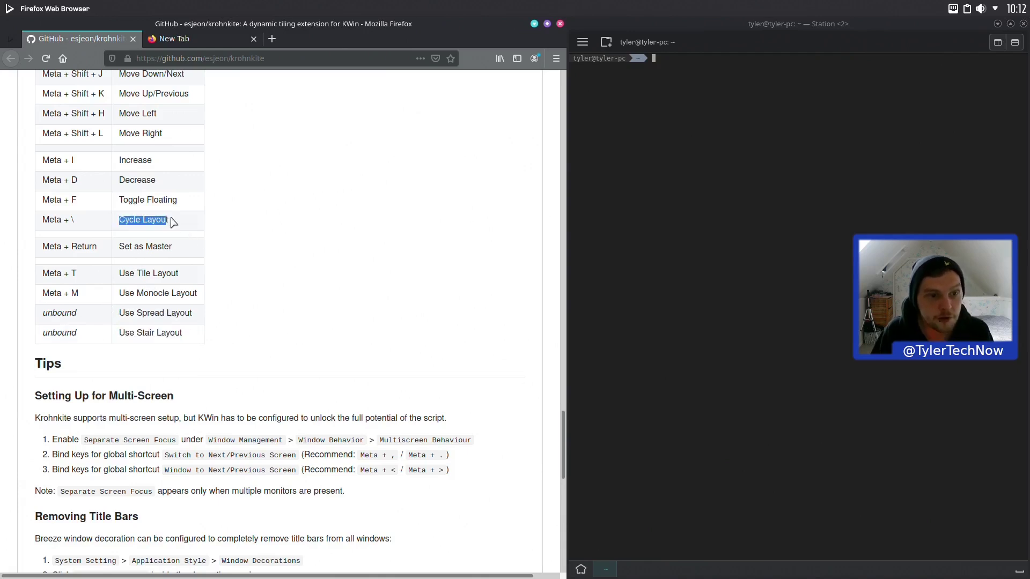
left_click(185, 223)
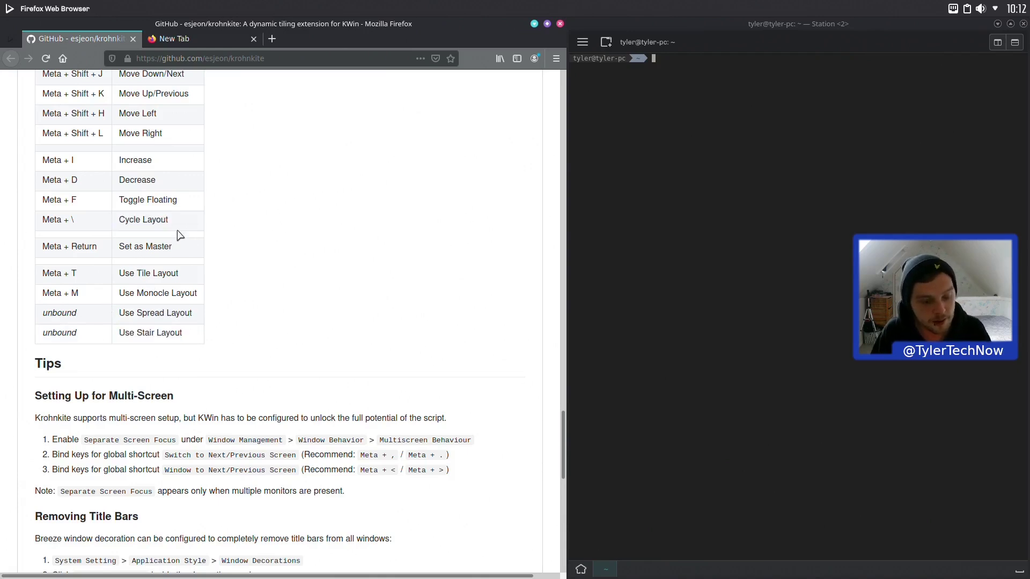
Step: Cycle Krohnkite layouts through Spread and Tile to Monocle, highlighting the Tile and Monocle key rows
key("super+backslash")
key("super+backslash")
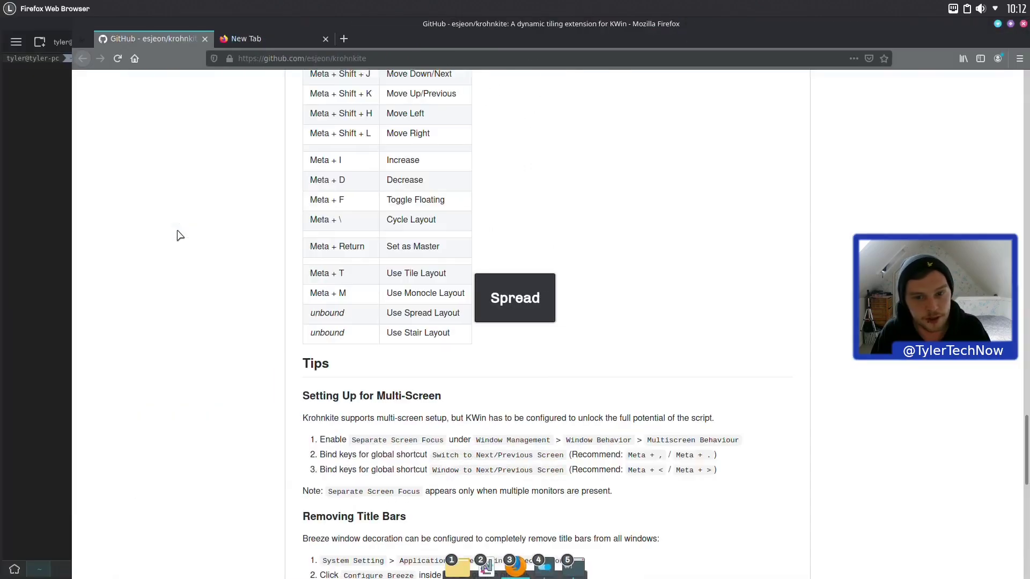
key("super+backslash")
key("super+backslash")
key("super+backslash")
key("super+backslash")
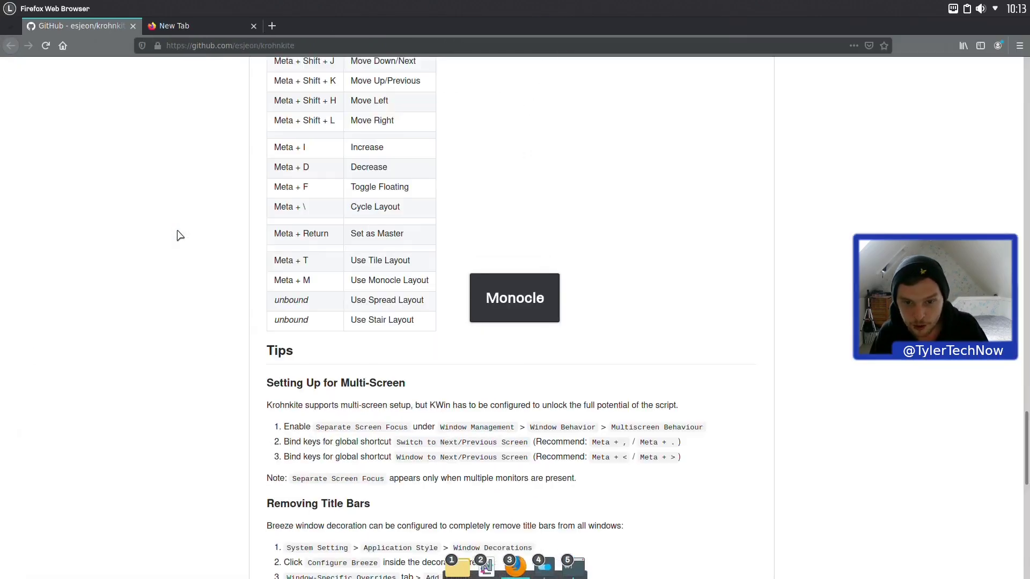
key("super+backslash")
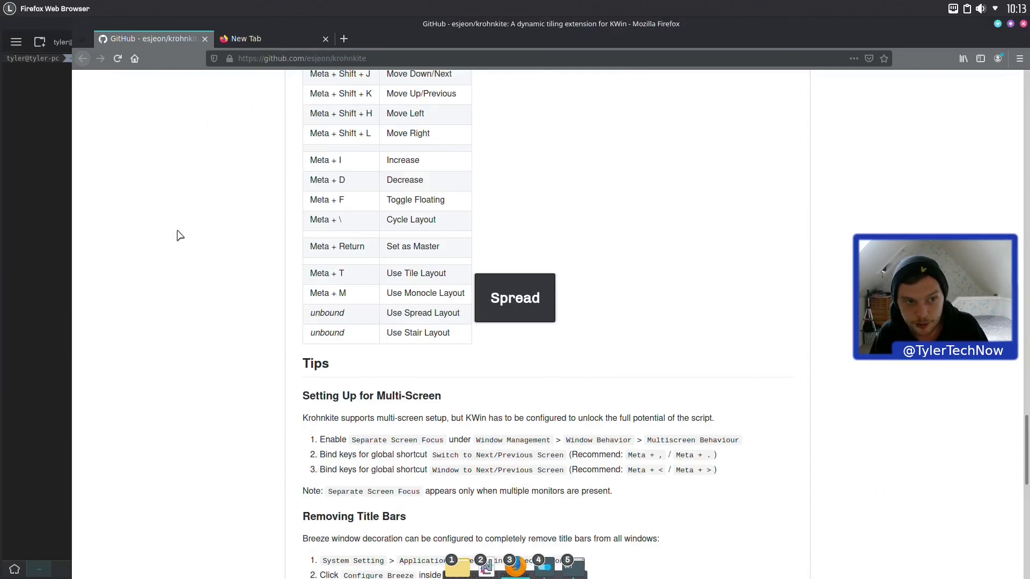
key("super+backslash")
key("super+backslash")
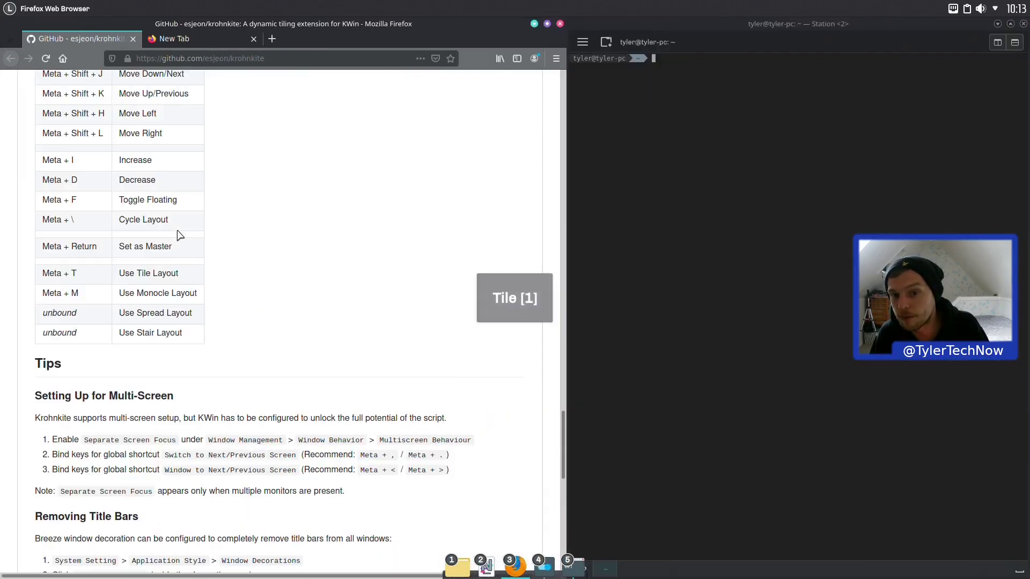
key("super+backslash")
key("super+backslash")
key("super+backslash")
key("super+backslash")
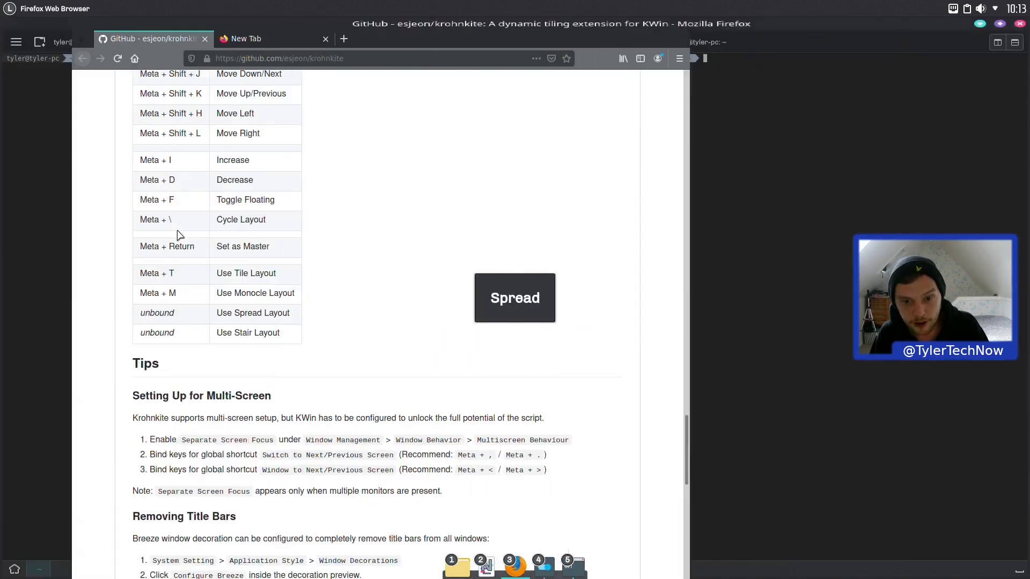
key("super+backslash")
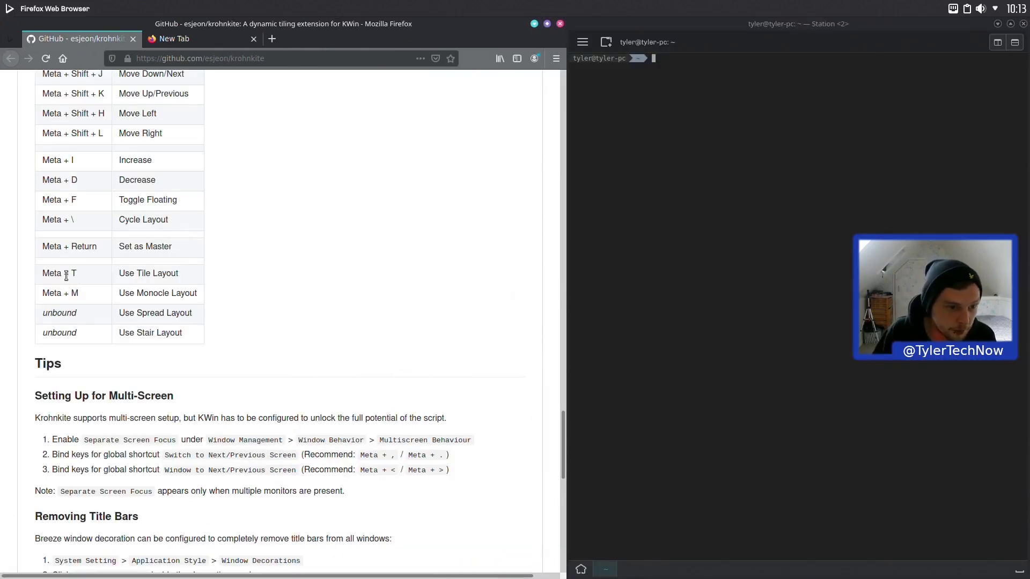
left_click_drag(43, 272, 212, 302)
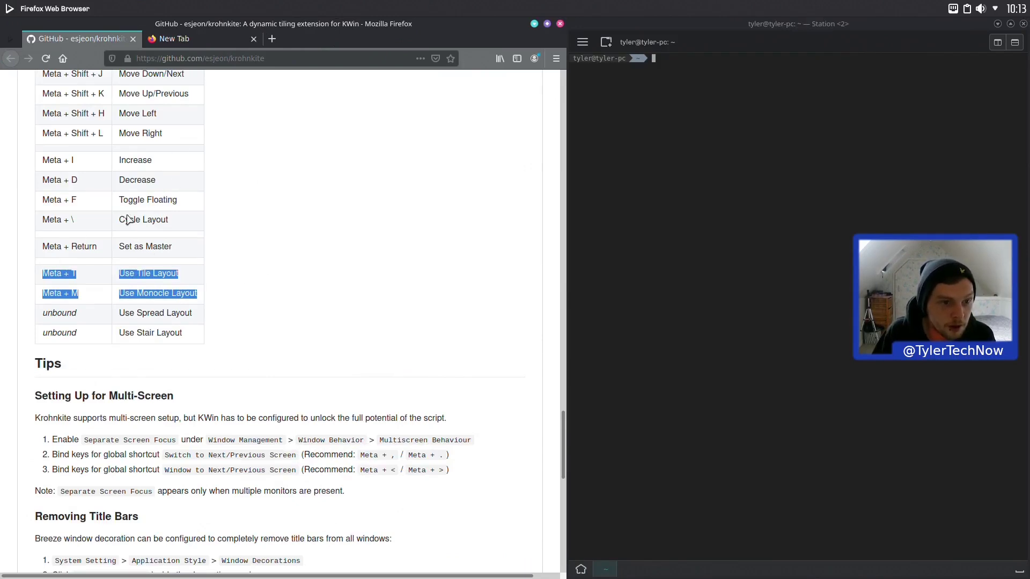
scroll(127, 219, "up", 2)
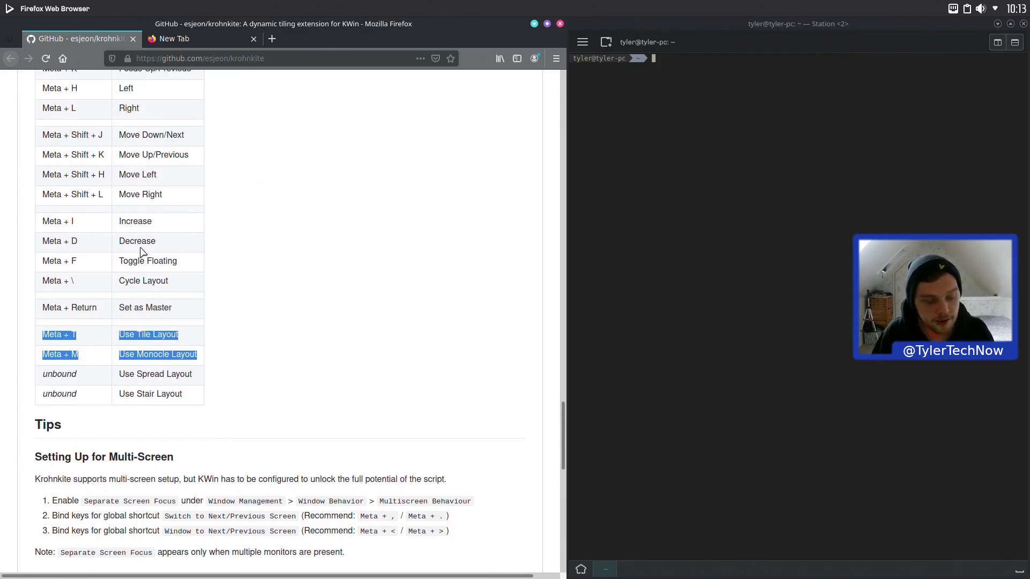
Step: Toggle show desktop, then use Meta+I to stack Firefox above the terminal
key("super+d")
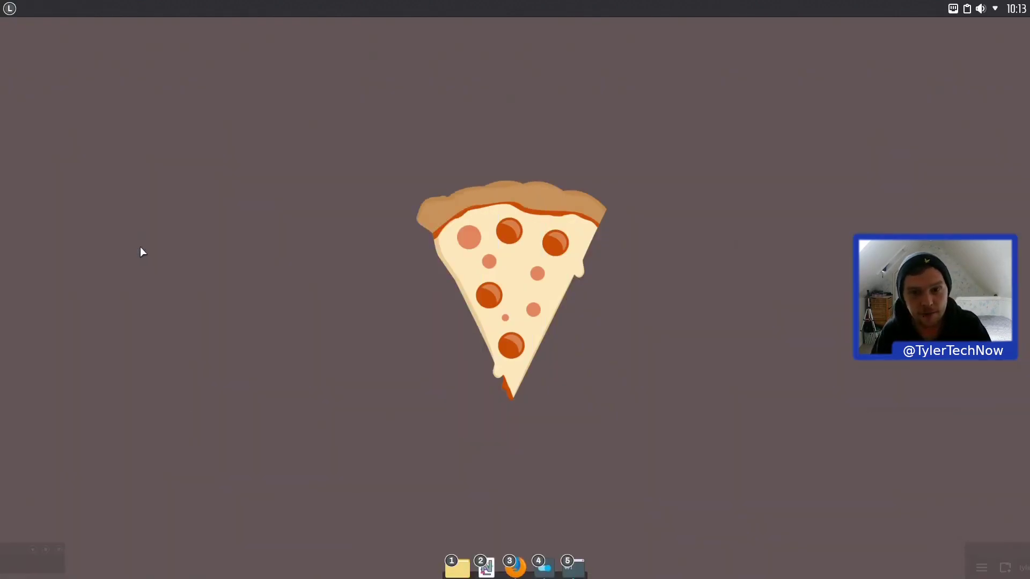
key("super+d")
key("super+d")
key("super+d")
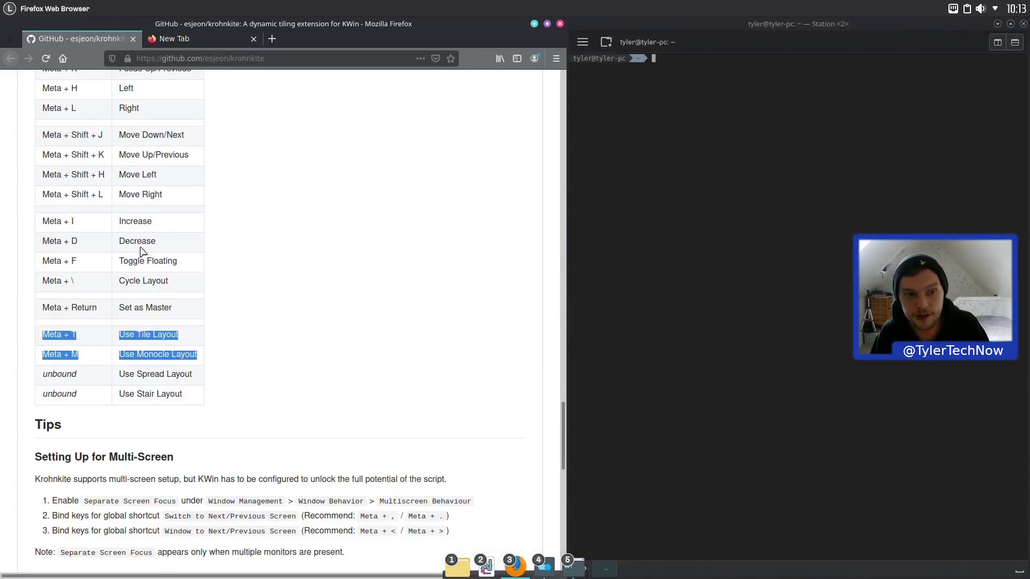
key("super+d")
key("super+d")
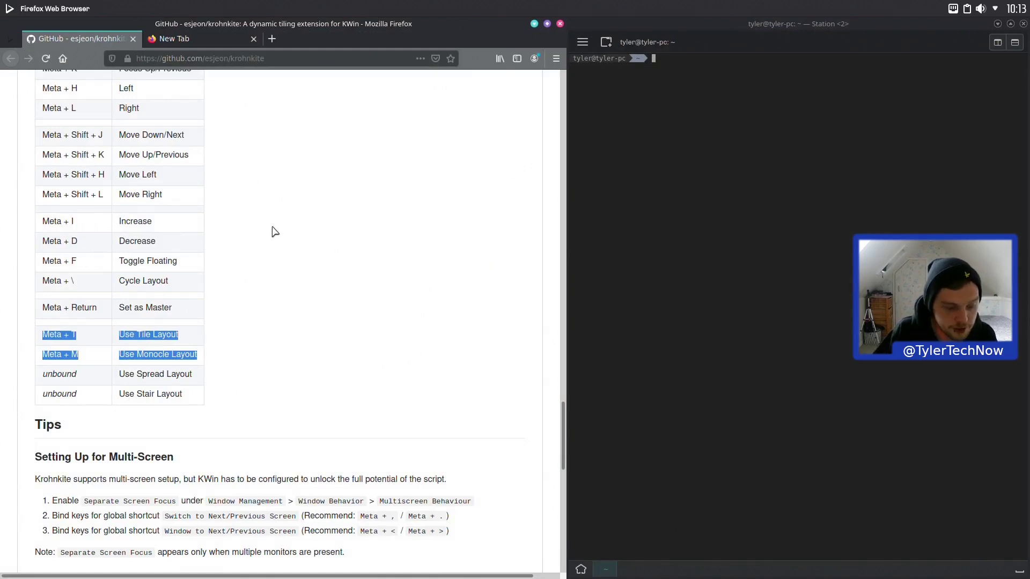
key("super+i")
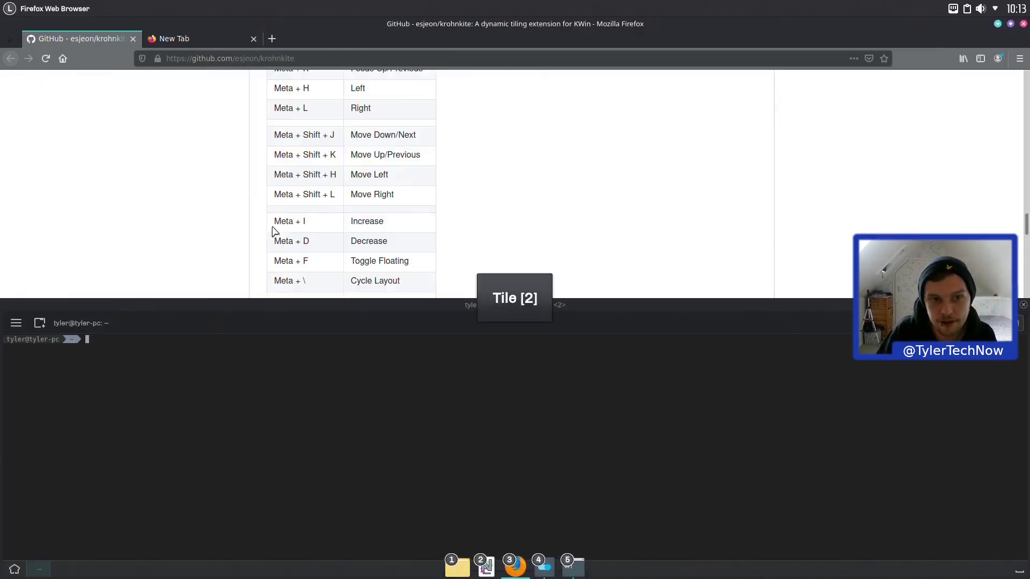
key("super+i")
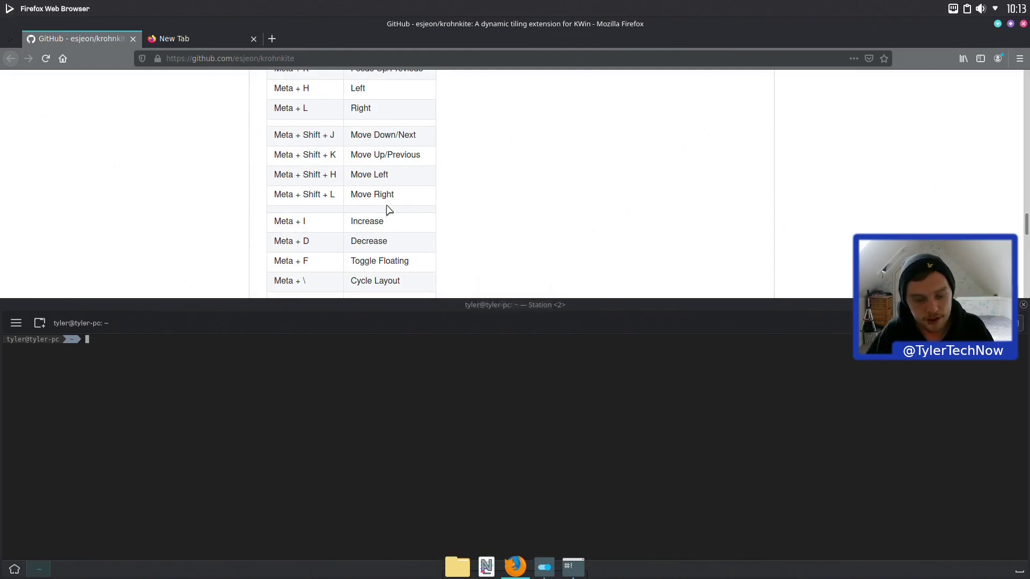
Step: Keep Firefox open by cancelling its quit prompt, close the terminal, and start a new Station terminal
key("ctrl+q")
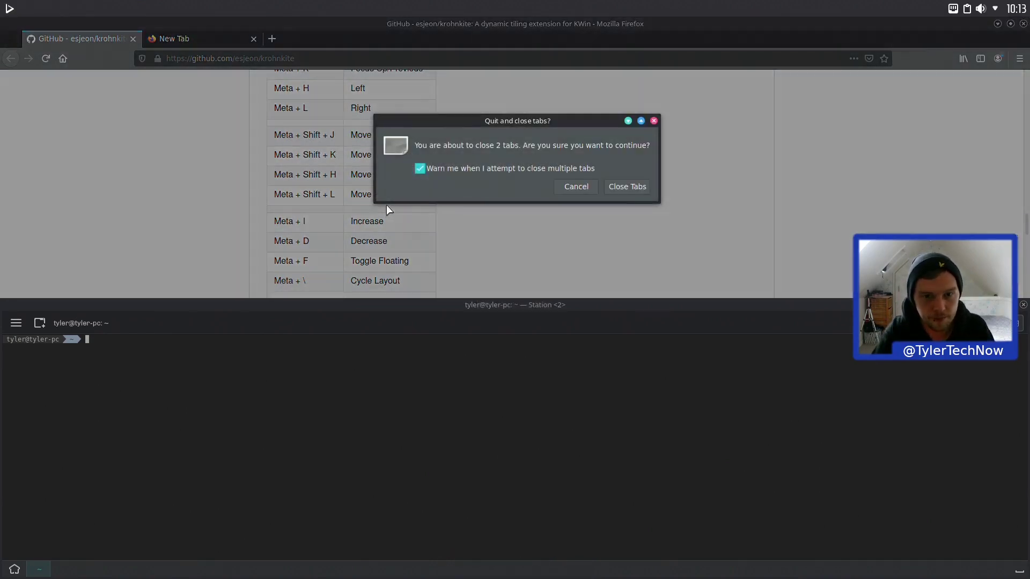
key("Escape")
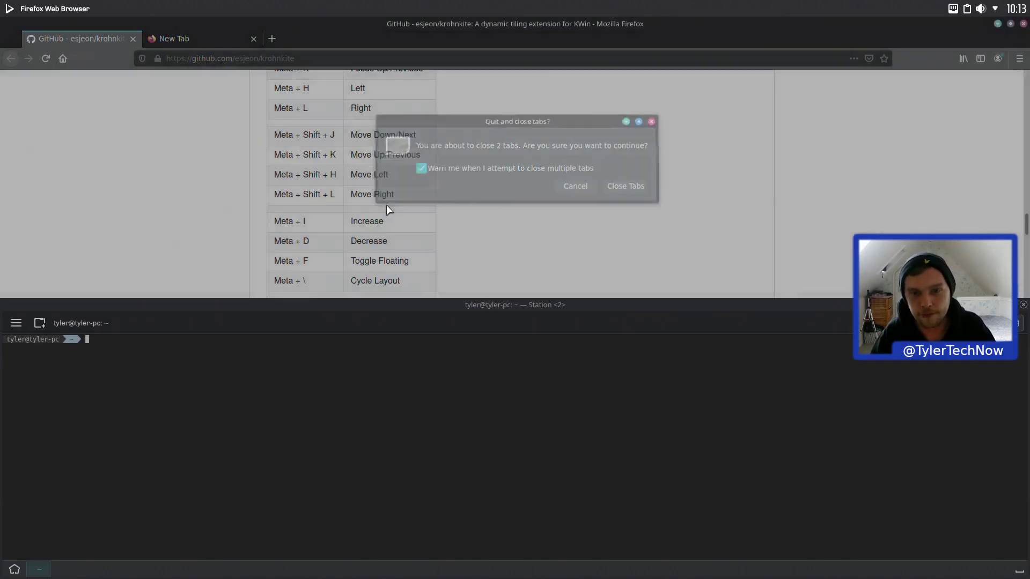
left_click(470, 421)
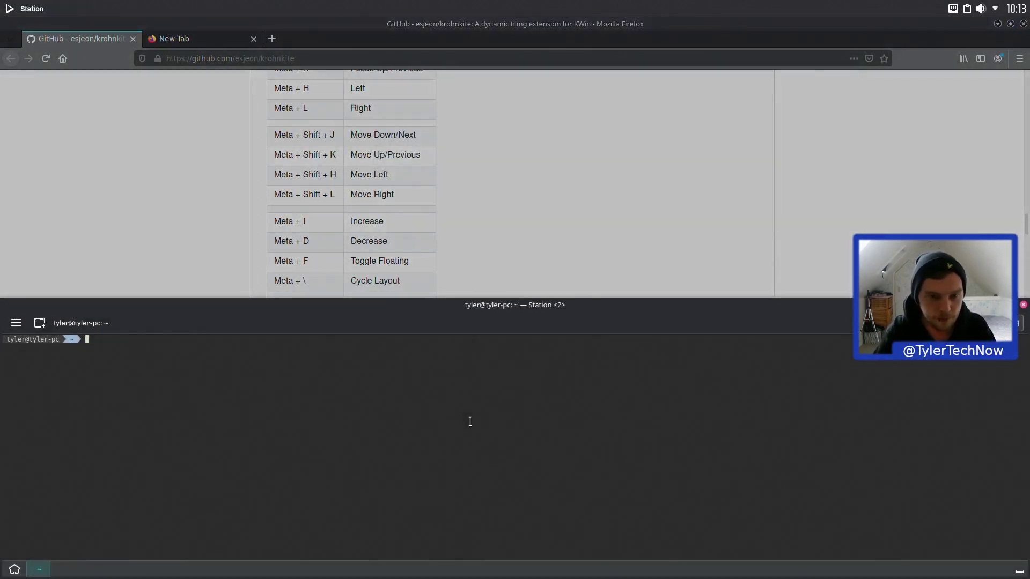
key("ctrl+d")
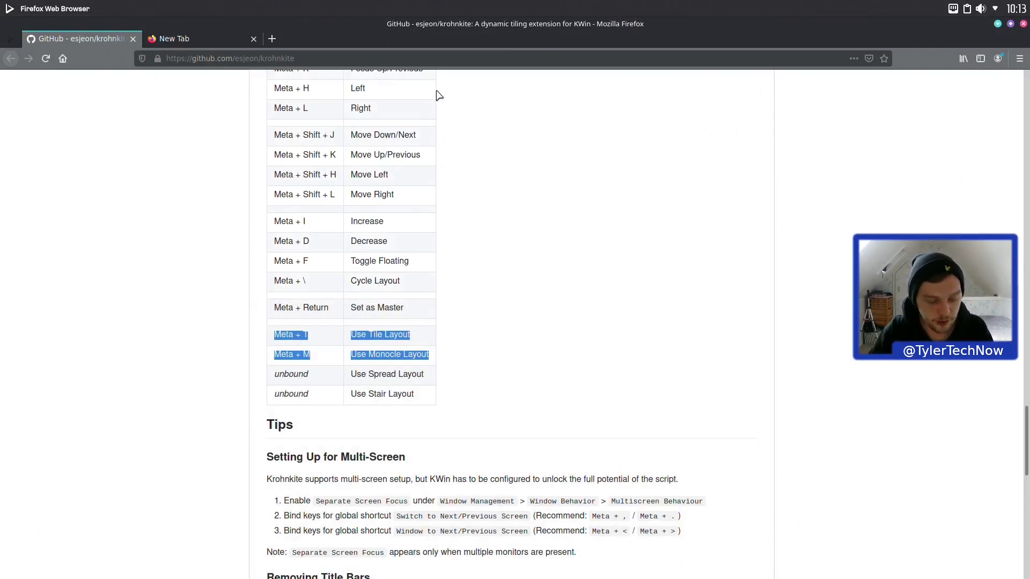
key("ctrl+alt+t")
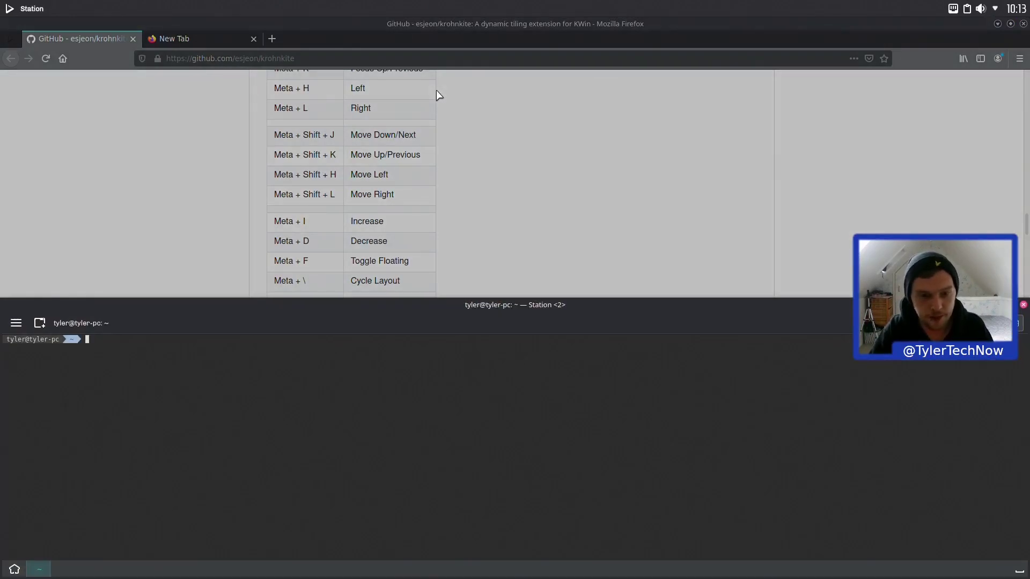
Step: Close the Station terminal and bring up System Settings' KWin Scripts page from the dock
key("super+q")
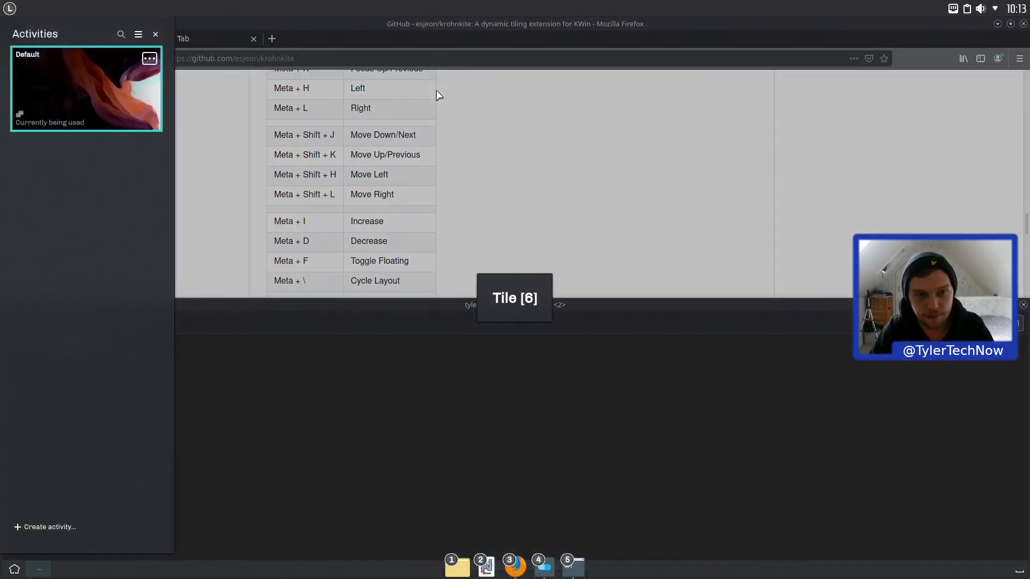
key("Escape")
type("s0")
left_click(1023, 305)
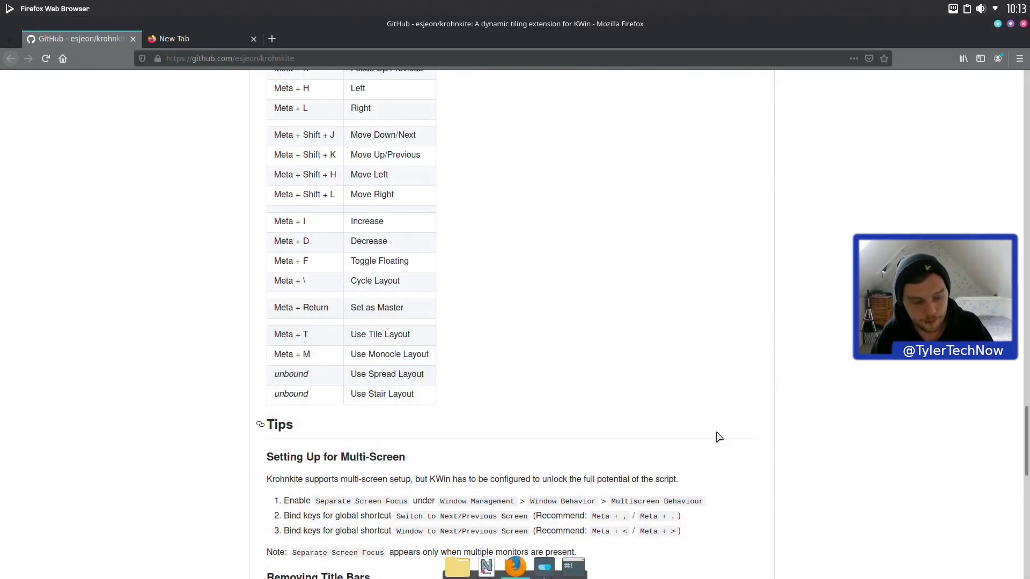
key("super")
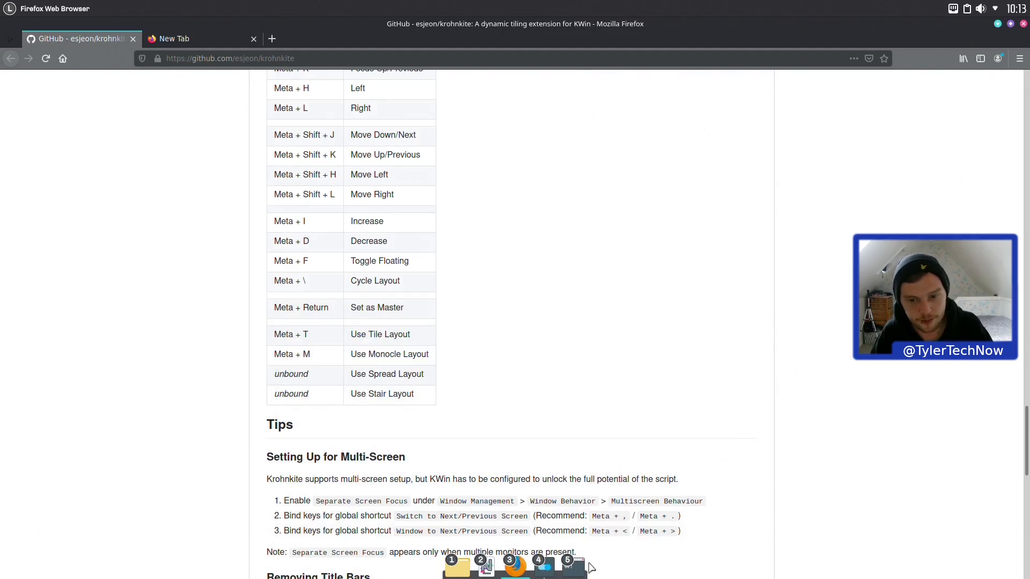
left_click(544, 567)
Step: Disable Krohnkite, quit Firefox with both tabs, and float the System Settings window
left_click(97, 316)
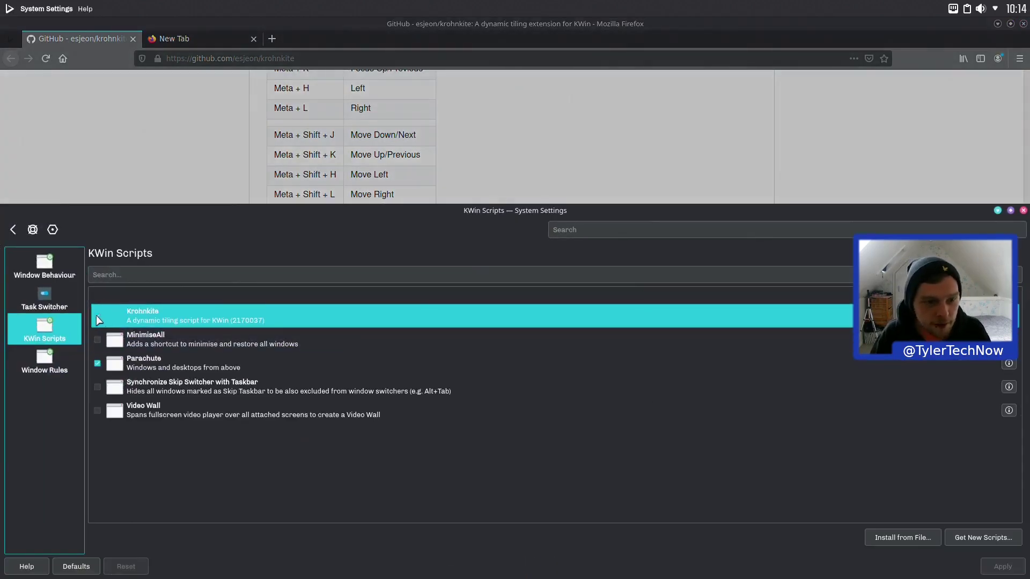
left_click(1002, 566)
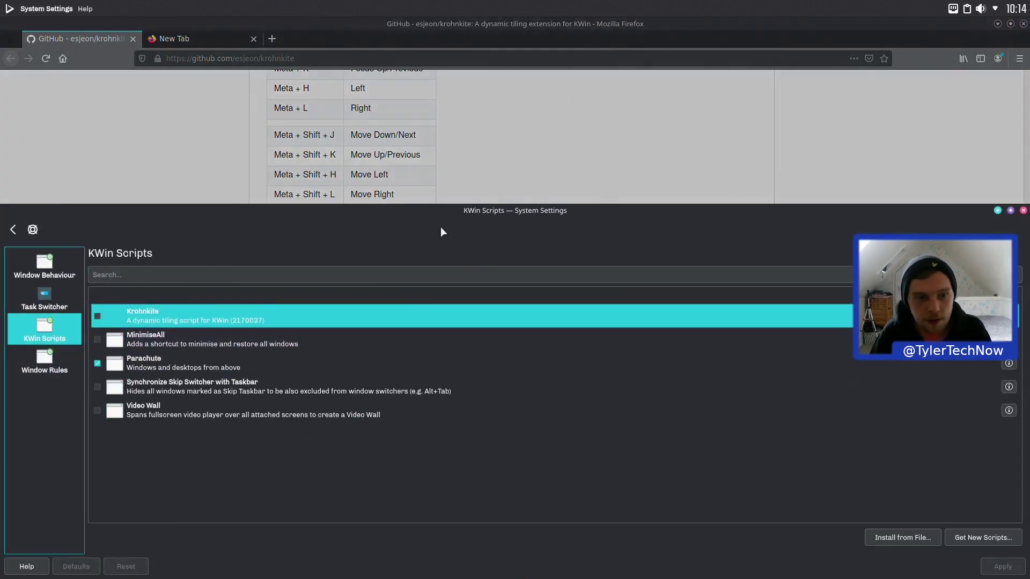
left_click(1023, 23)
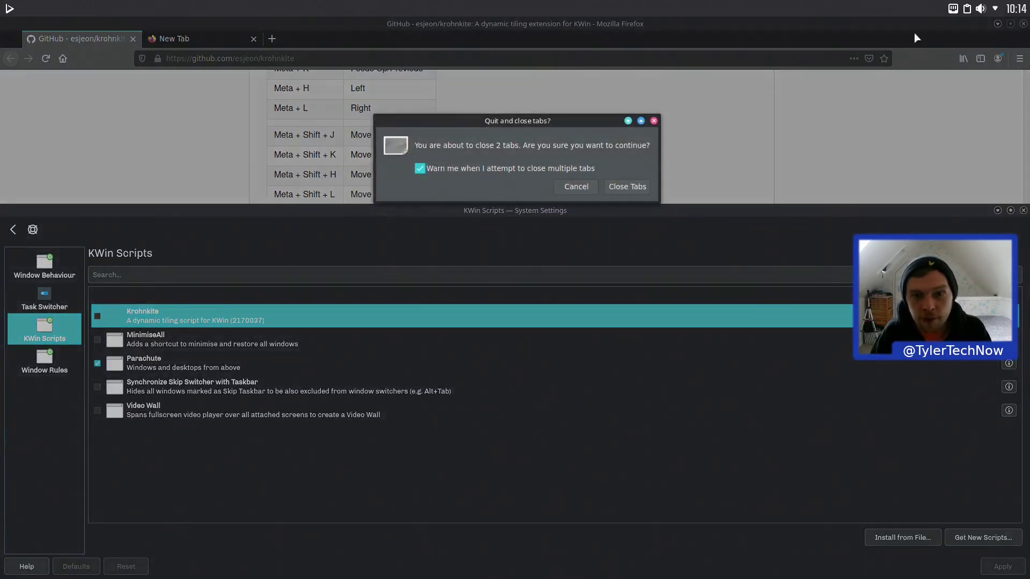
left_click(622, 187)
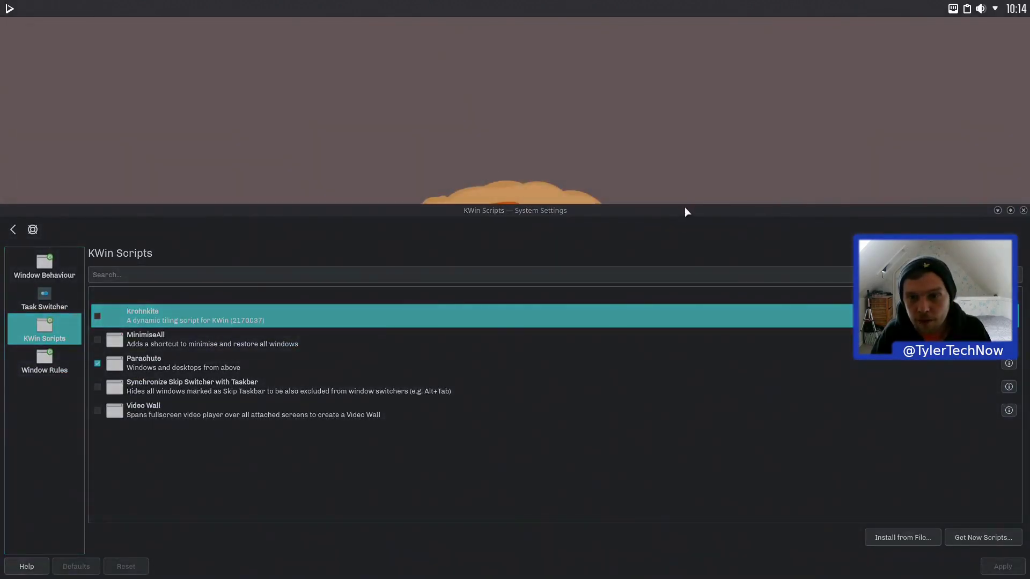
left_click_drag(682, 215, 685, 108)
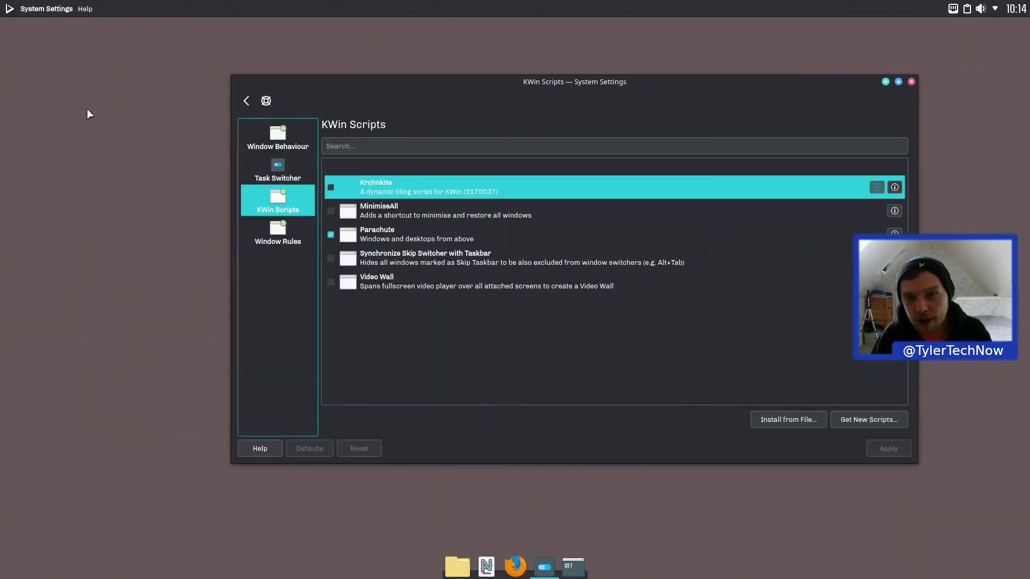
Step: Enable and apply Krohnkite, then open three Station terminals tiled beside System Settings
left_click(331, 187)
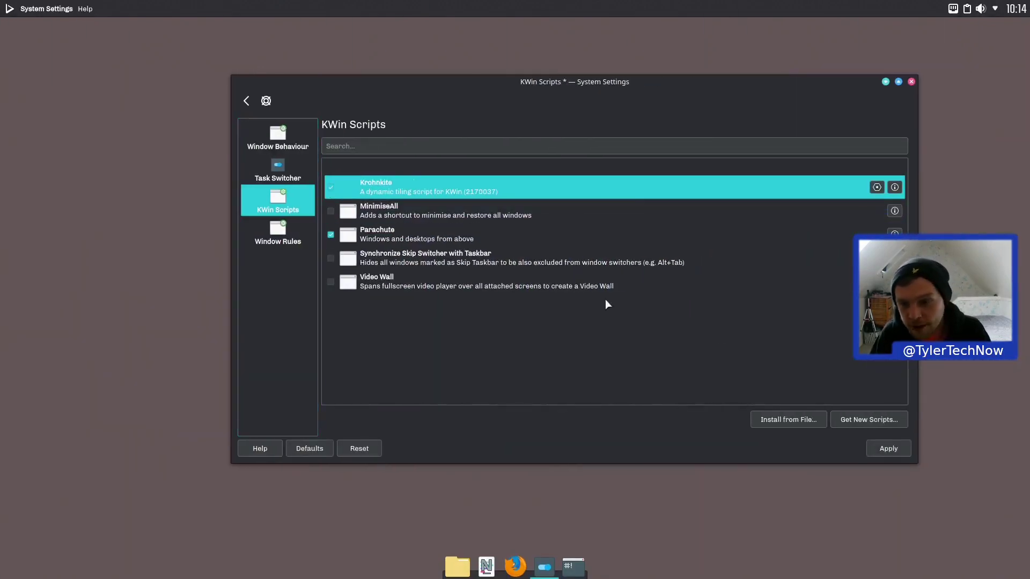
left_click(888, 449)
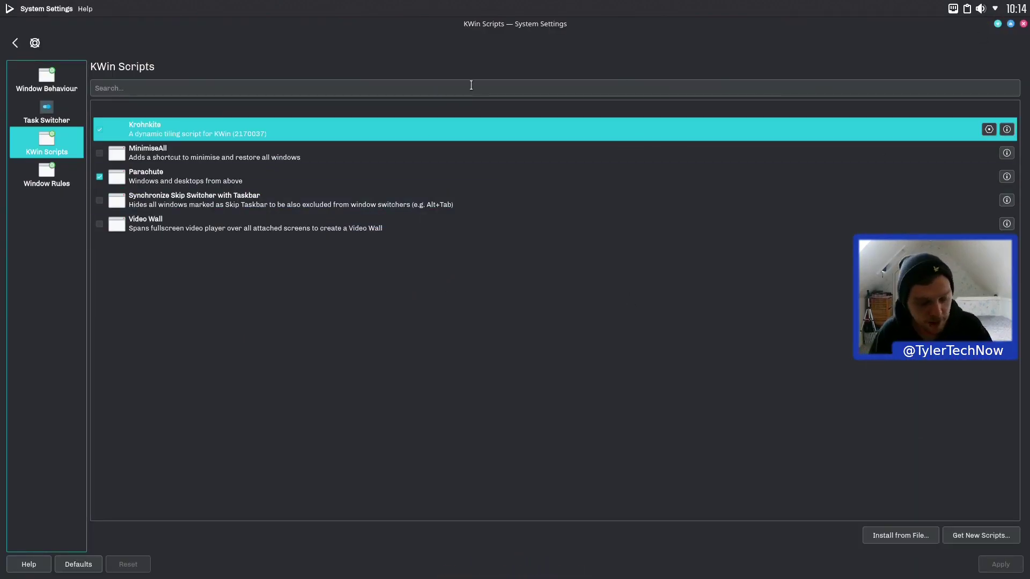
key("ctrl+alt+t")
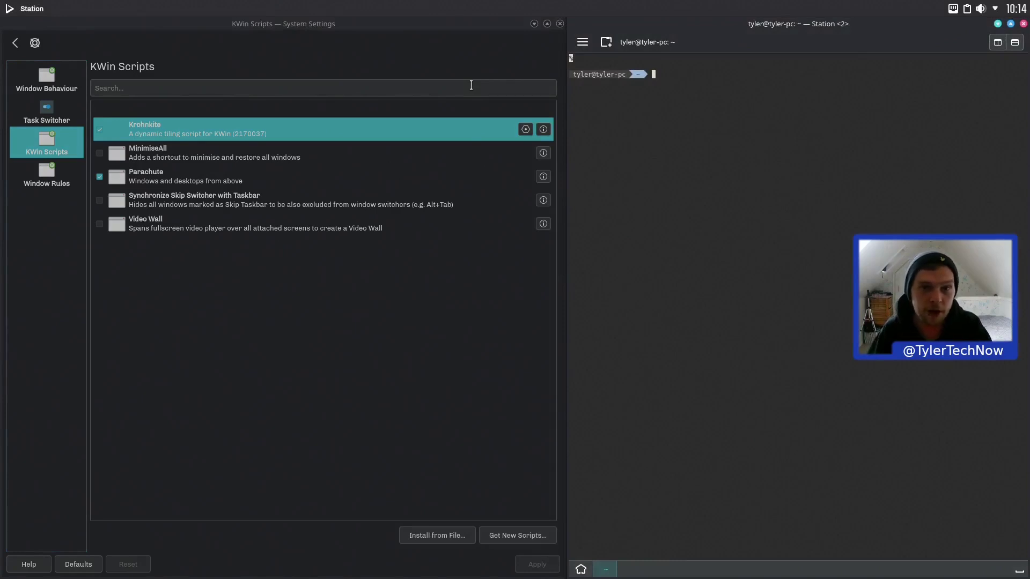
key("ctrl+alt+t")
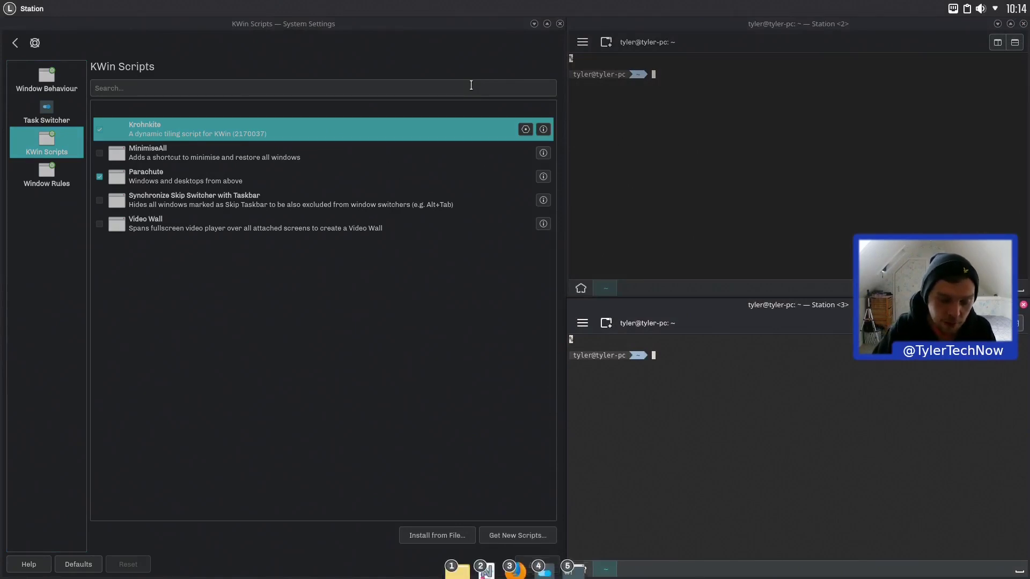
key("super+h")
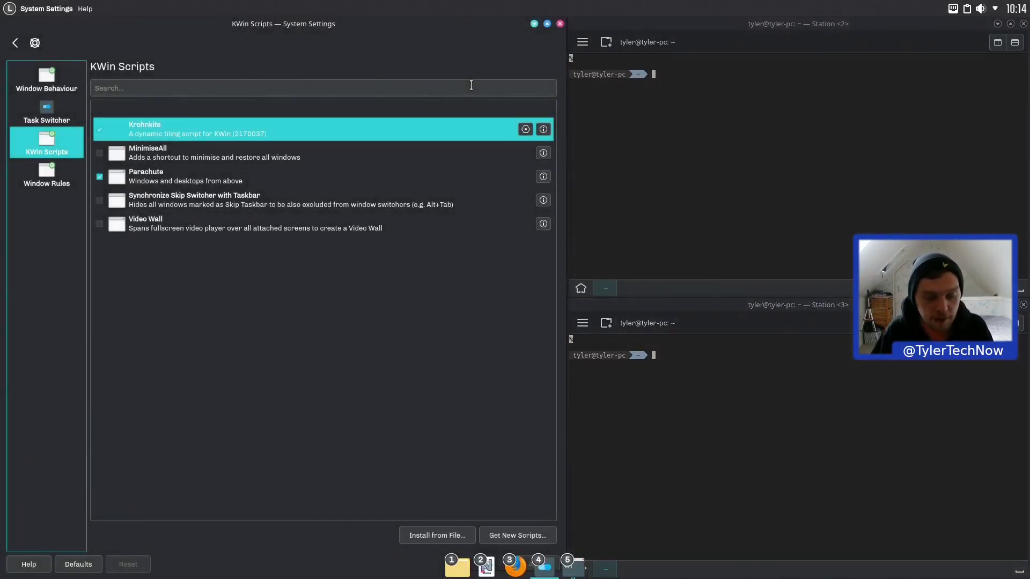
key("ctrl+alt+t")
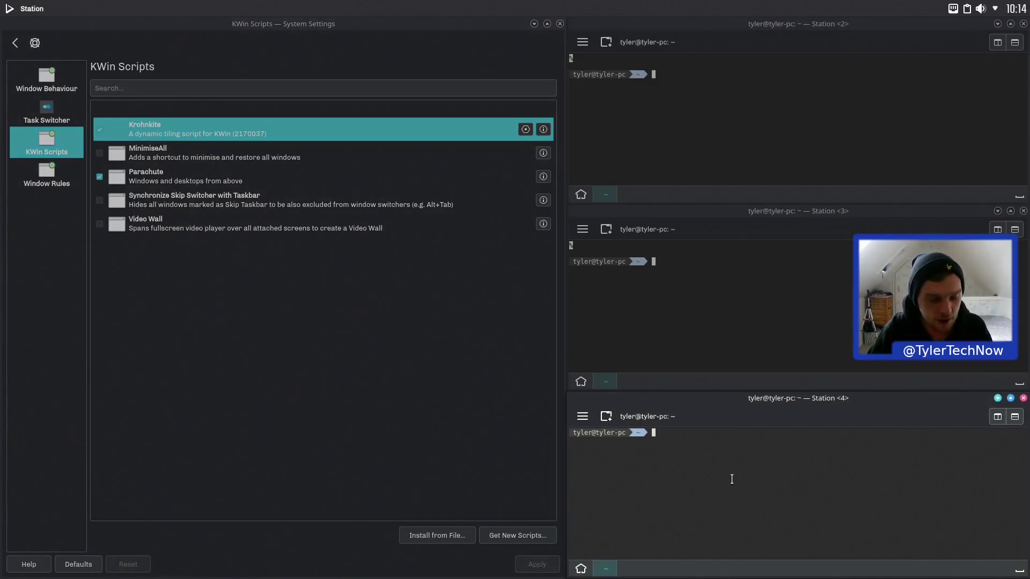
Step: Rotate the main tile between windows with Meta+Return four times
key("super+Return")
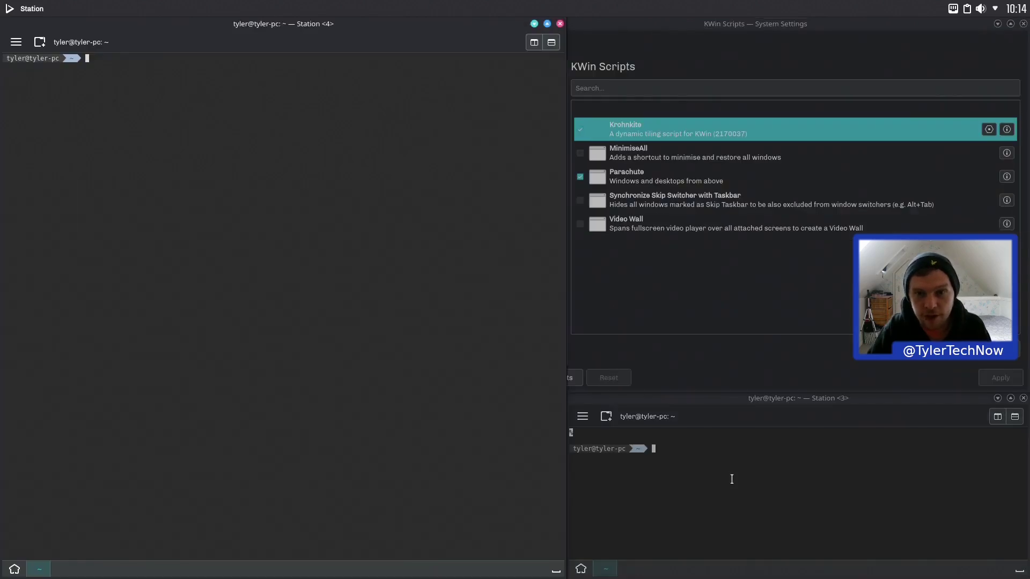
key("super+Return")
key("super+Return")
key("super+Return")
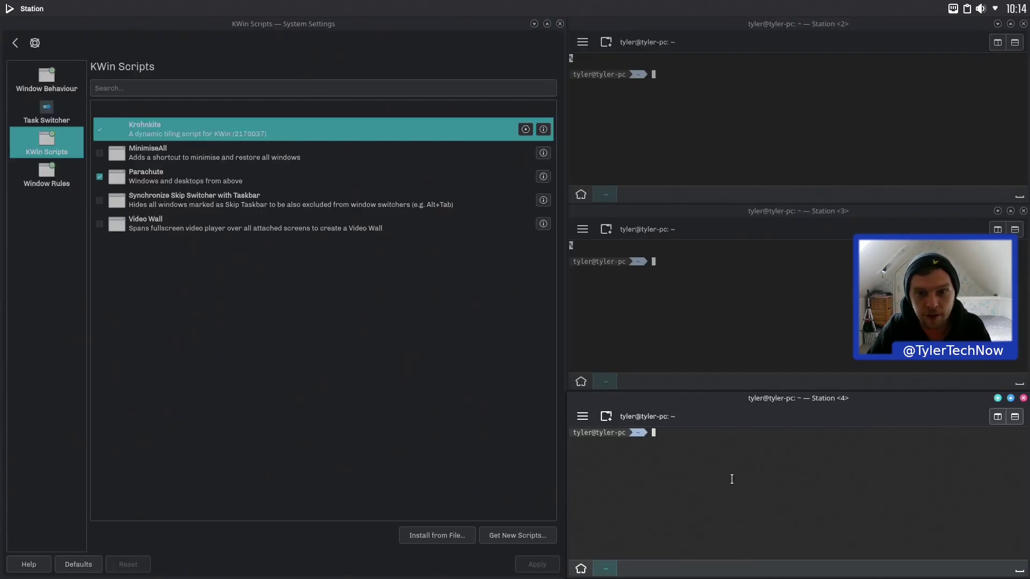
key("super+Return")
key("super+Return")
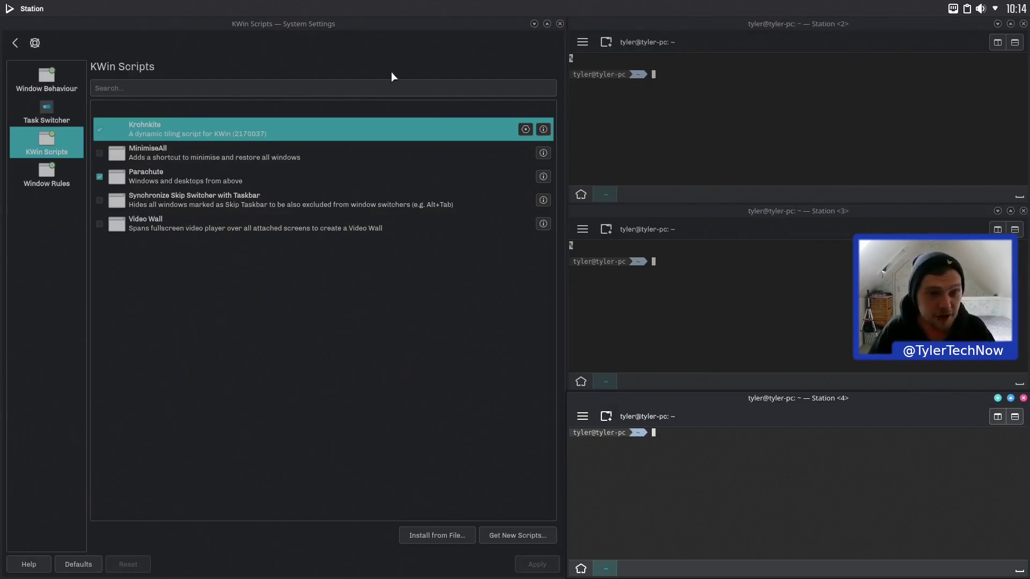
key("super+Return")
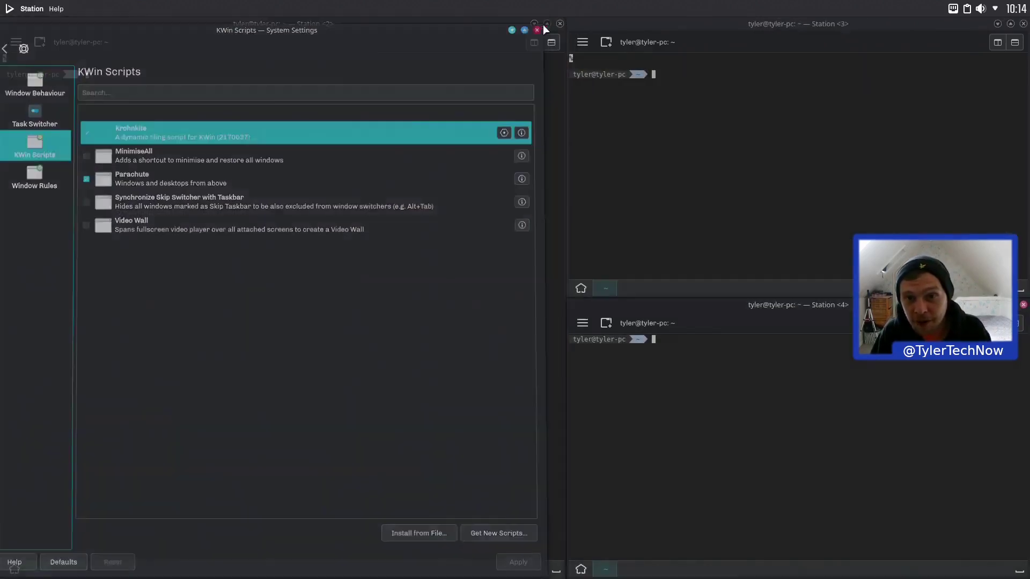
Step: Close System Settings and all three terminal windows to reveal the desktop
left_click(540, 27)
left_click(559, 24)
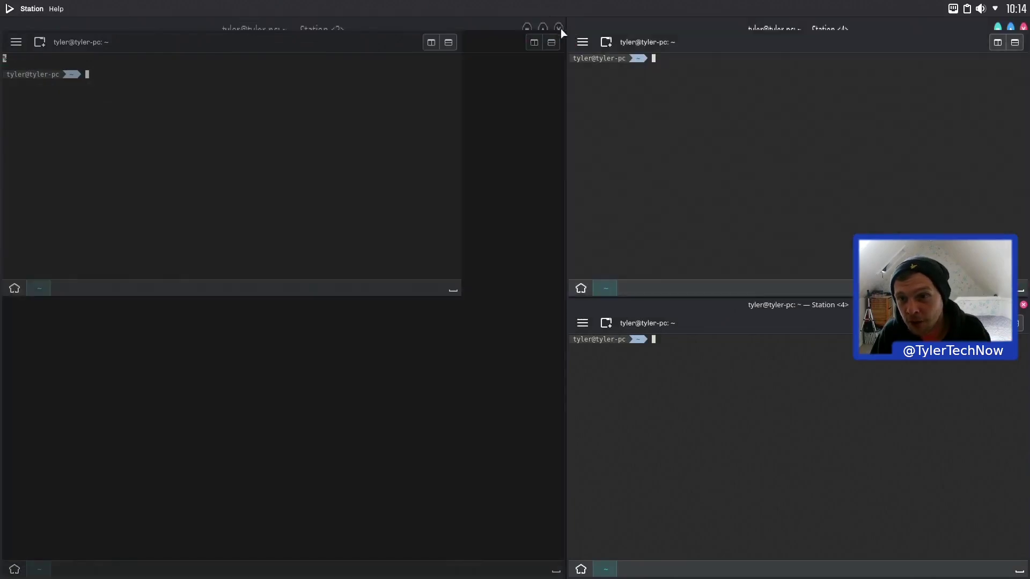
left_click(1024, 24)
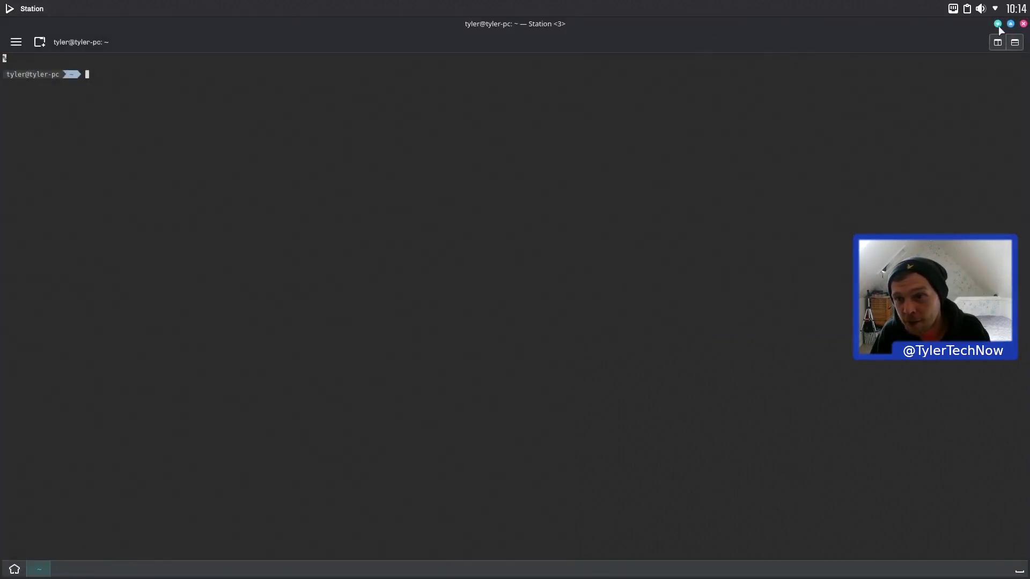
left_click(1023, 23)
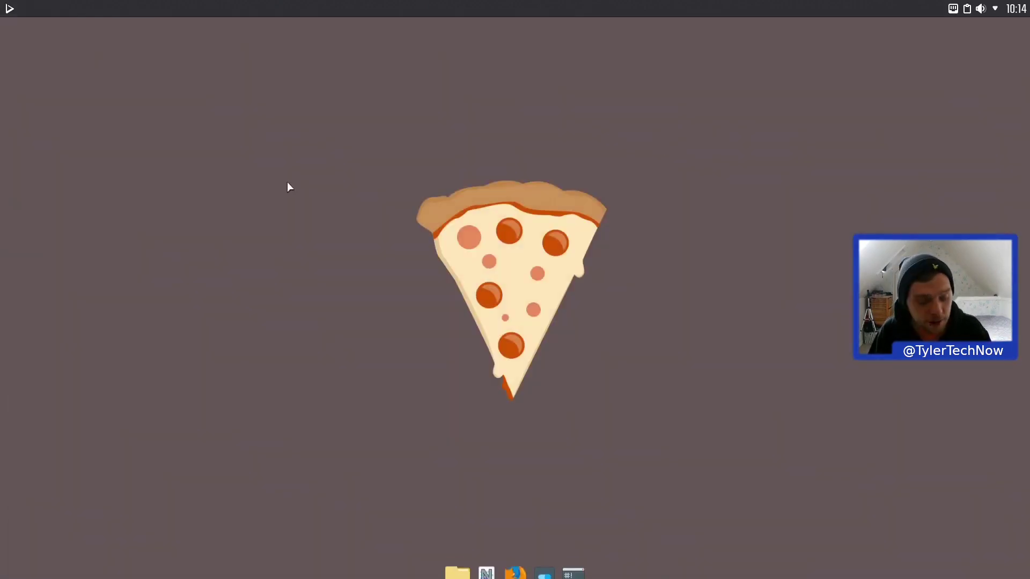
Step: Untick Krohnkite in Window Management > KWin Scripts, apply, and close System Settings
left_click(544, 569)
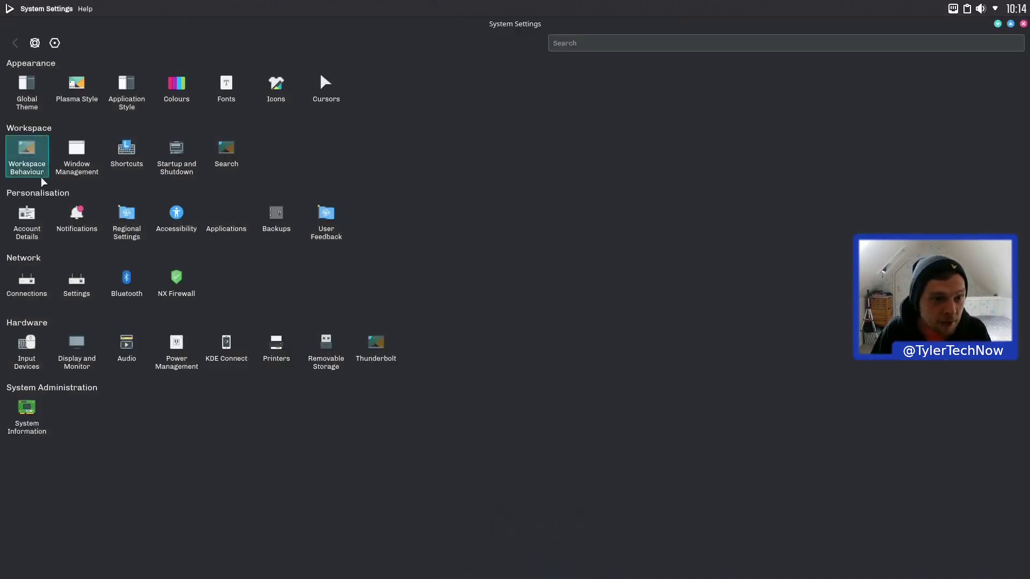
left_click(127, 152)
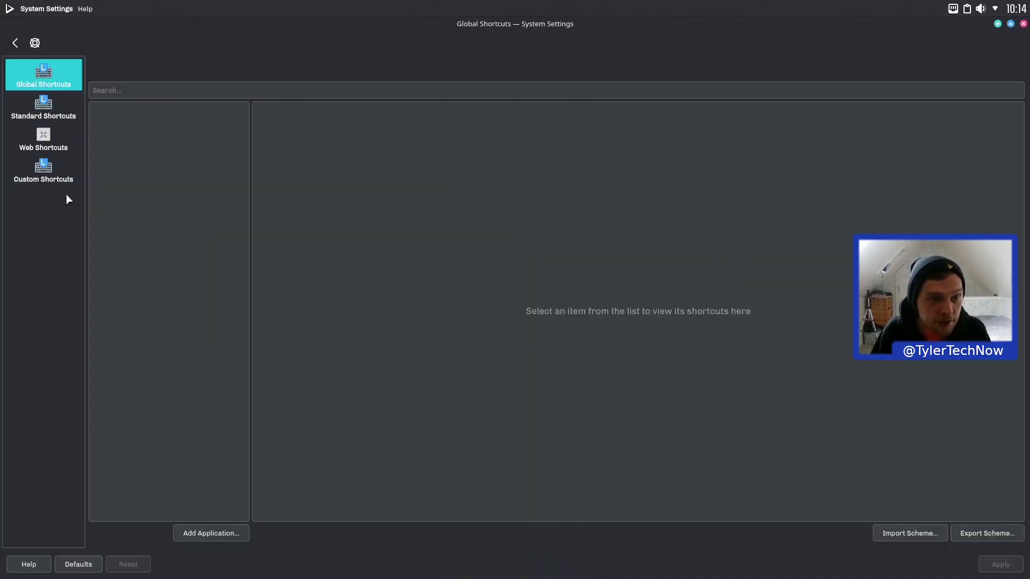
left_click(16, 43)
left_click(77, 156)
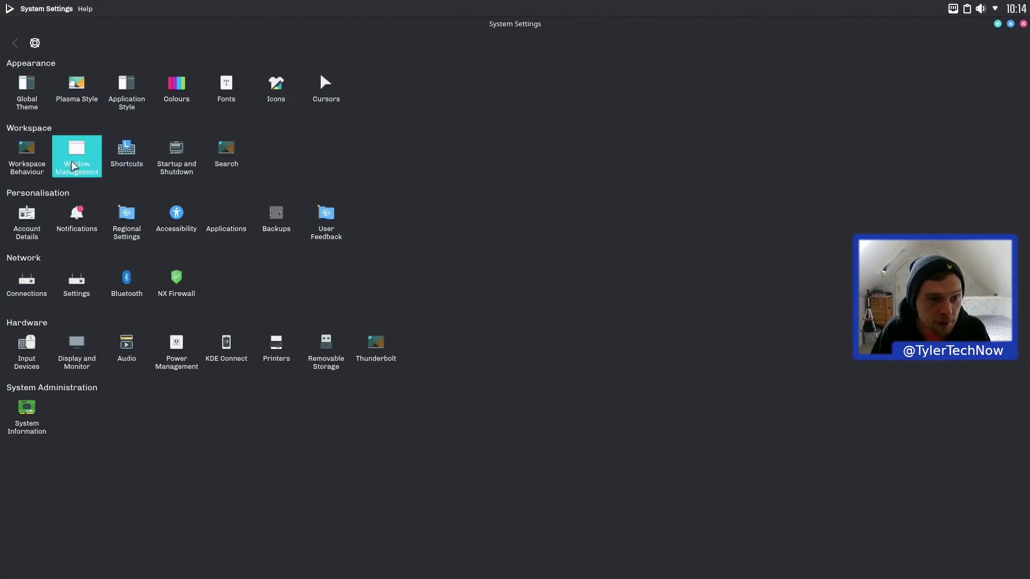
left_click(41, 139)
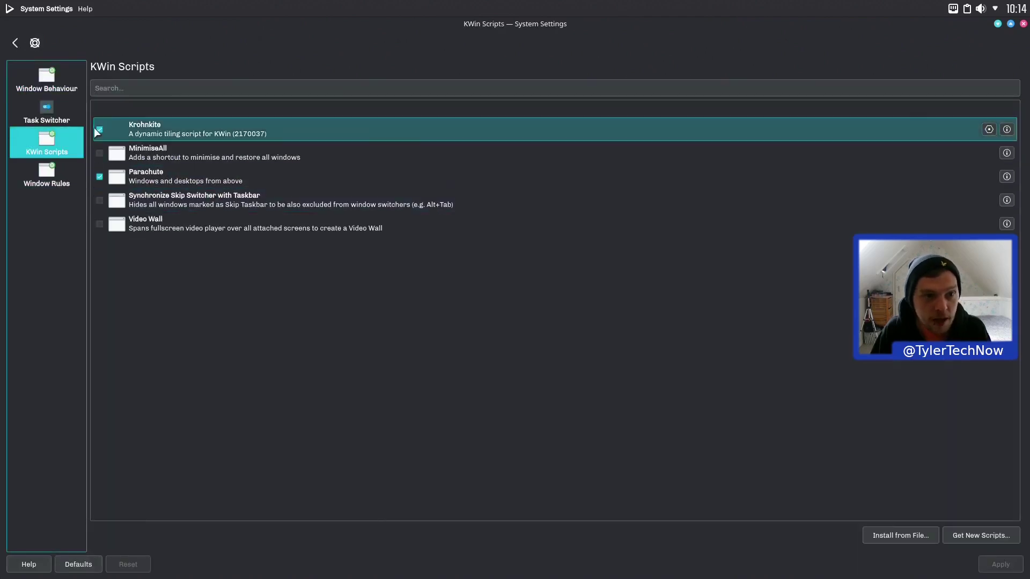
left_click(177, 129)
left_click(991, 567)
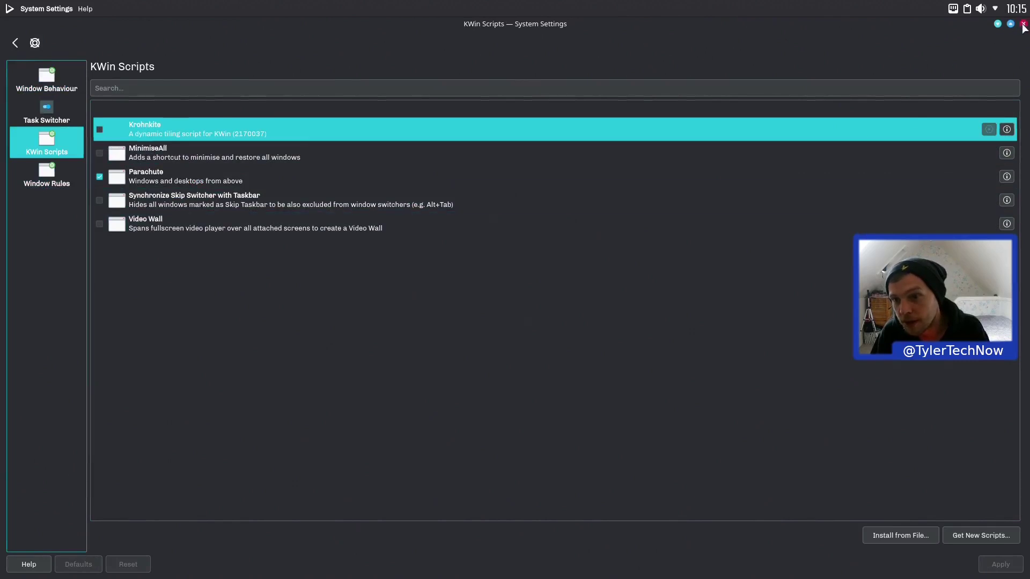
left_click(1024, 24)
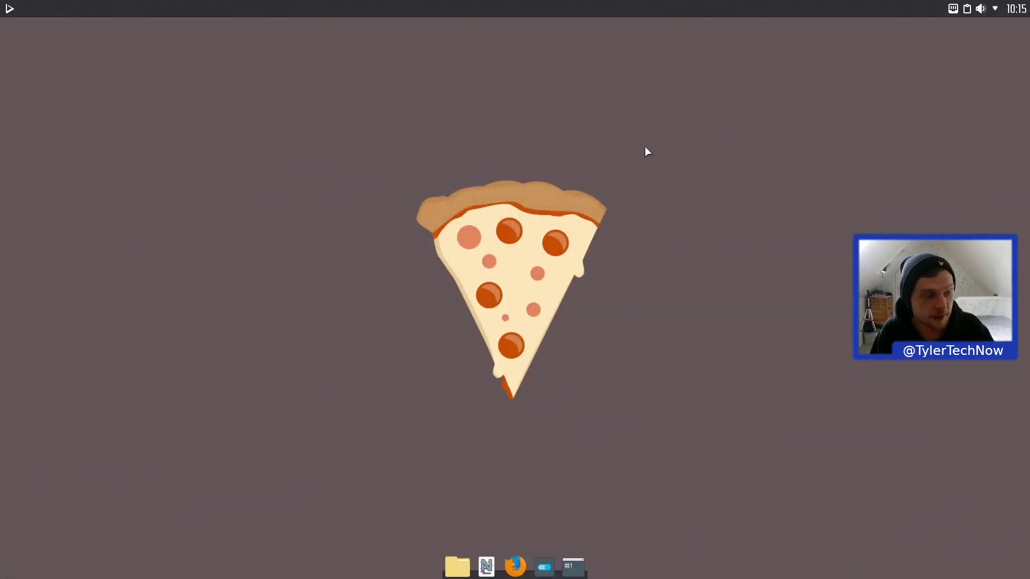
left_click(10, 9)
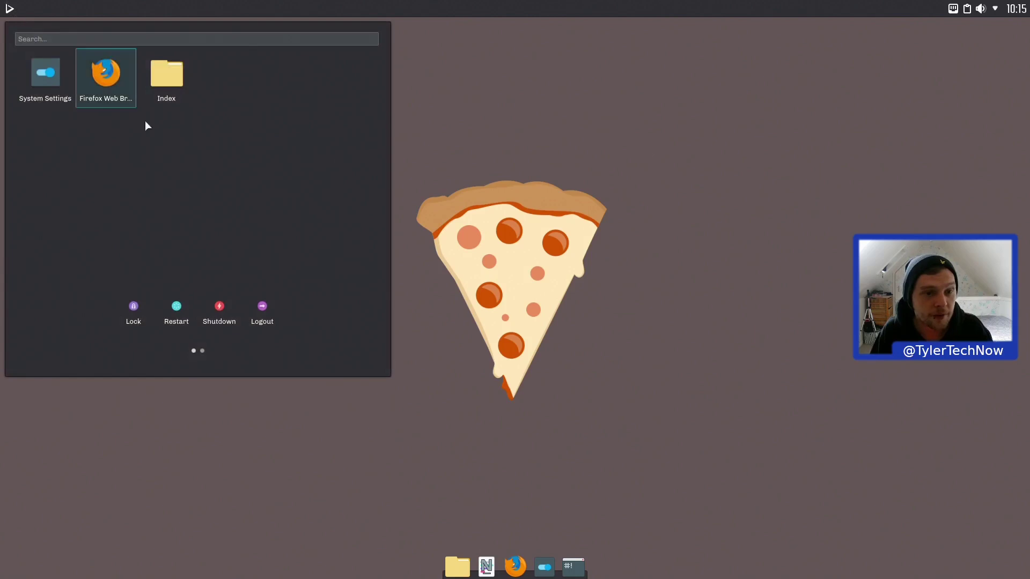
left_click(203, 351)
left_click(229, 94)
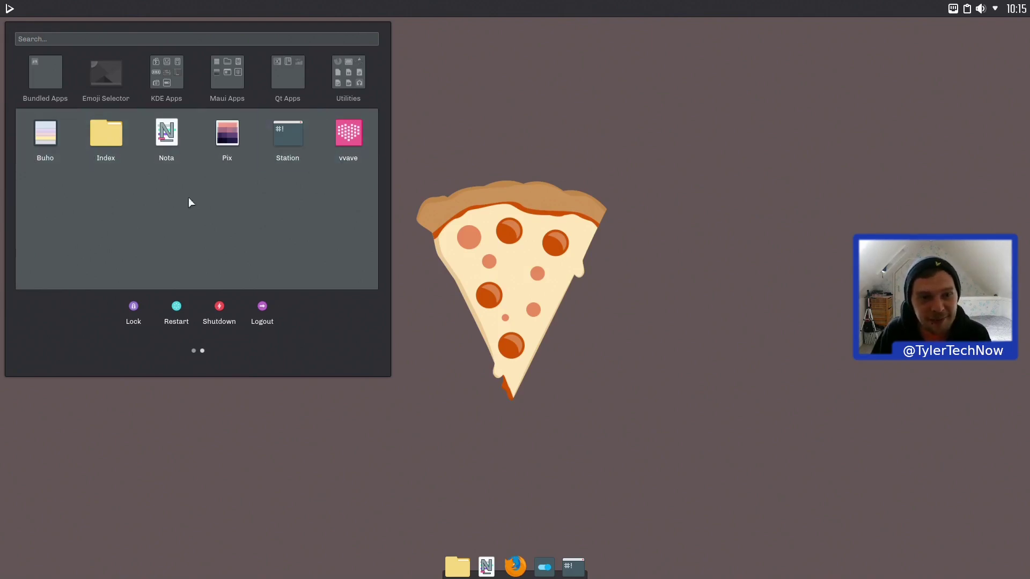
left_click(524, 271)
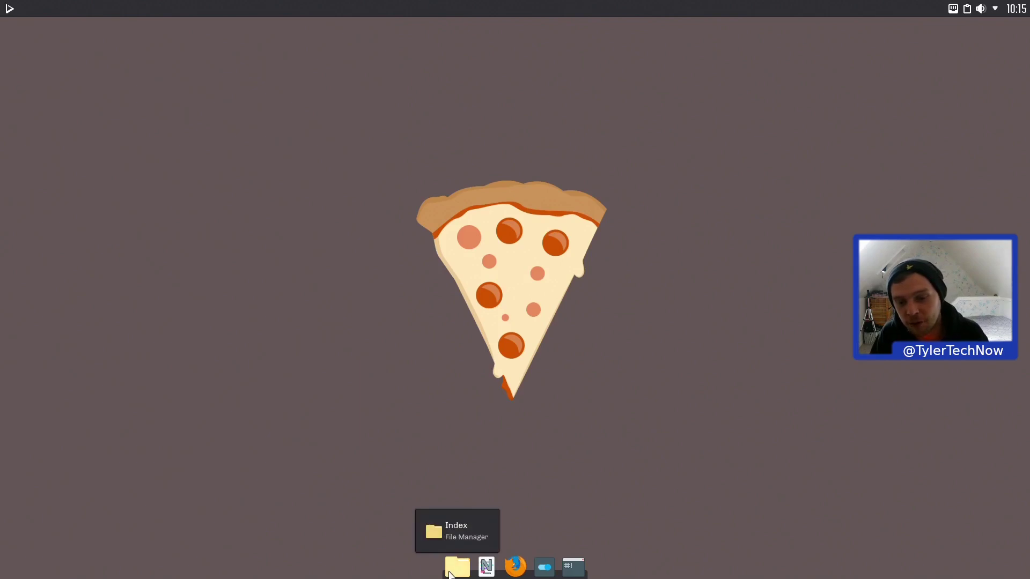
Step: Open Index on the home folder, reposition and resize its window, then launch Station
left_click(455, 567)
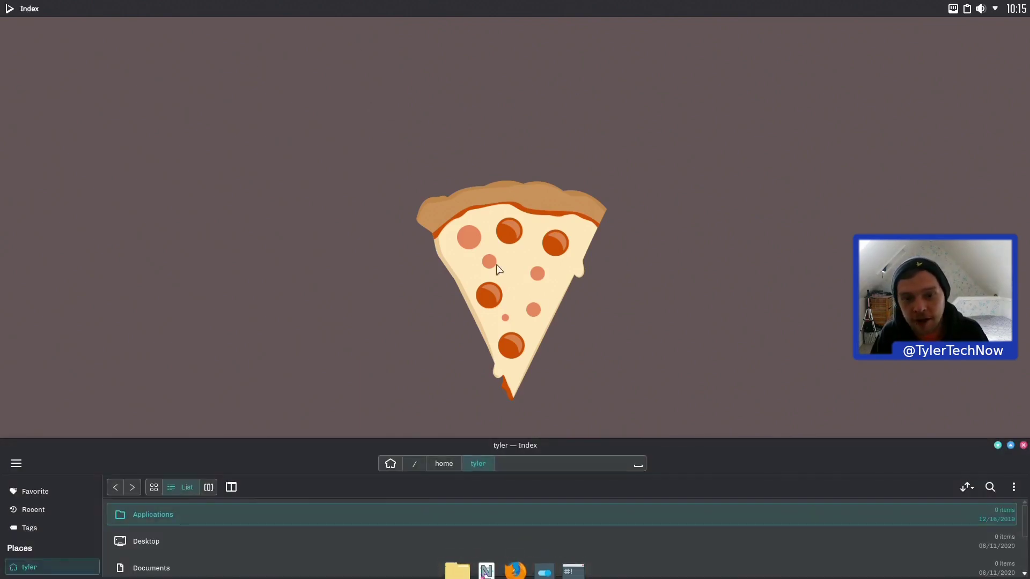
left_click_drag(581, 442, 597, 108)
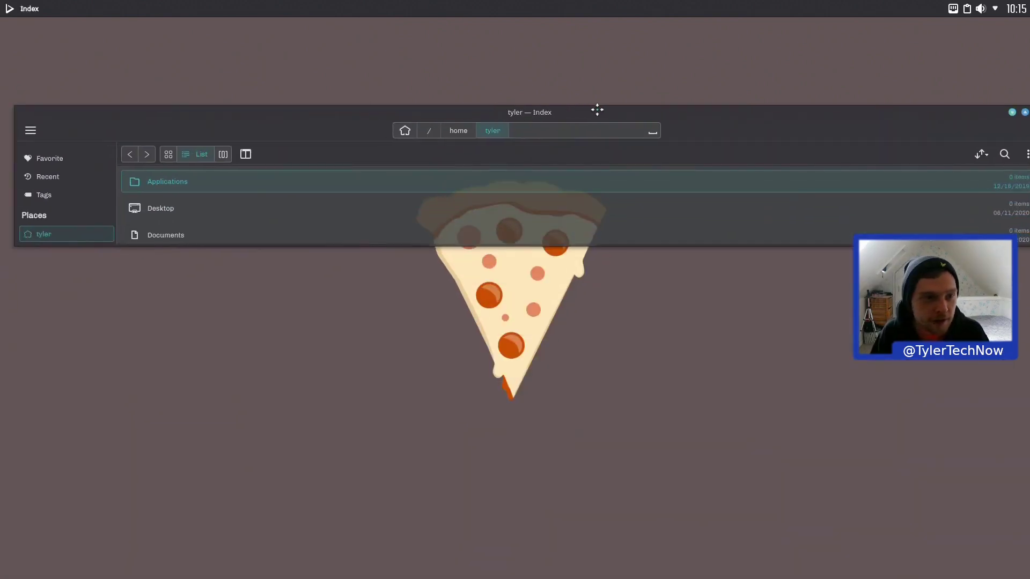
left_click_drag(15, 103, 187, 62)
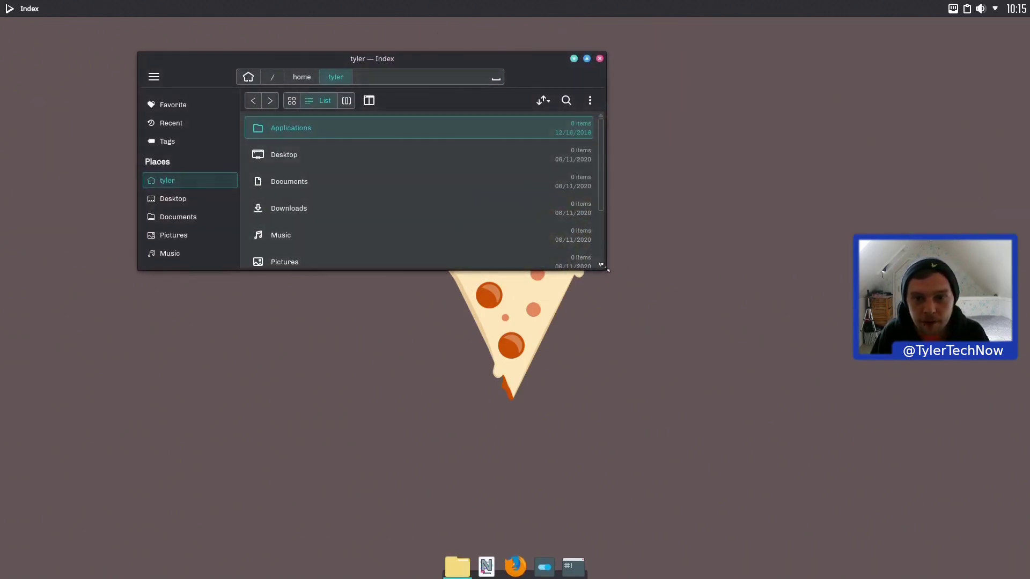
left_click_drag(606, 268, 611, 411)
left_click_drag(491, 74, 391, 117)
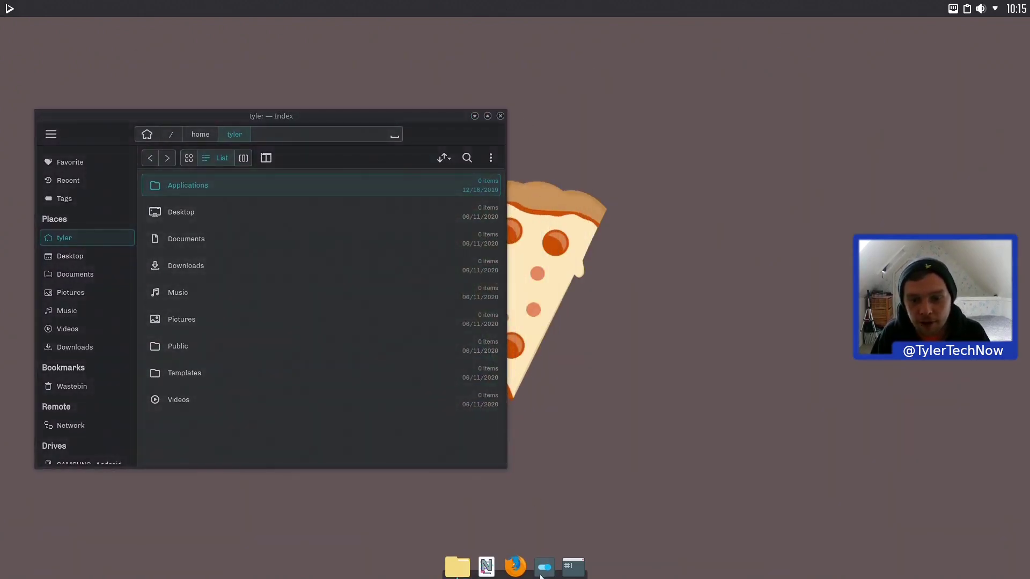
left_click(573, 567)
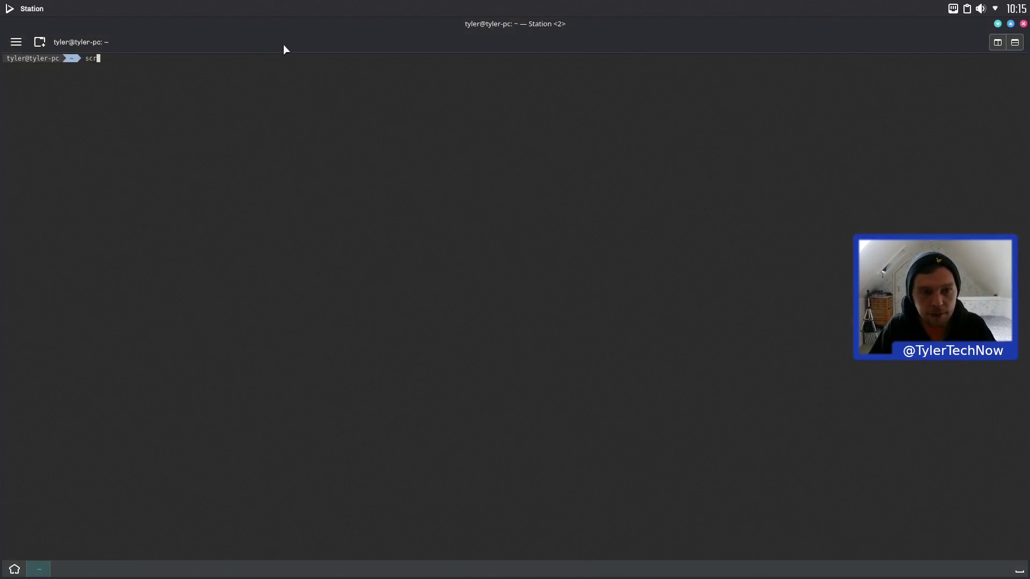
Step: Run scrcpy, arrange the phone mirror and Index windows, and swipe to unlock the phone
key("Return")
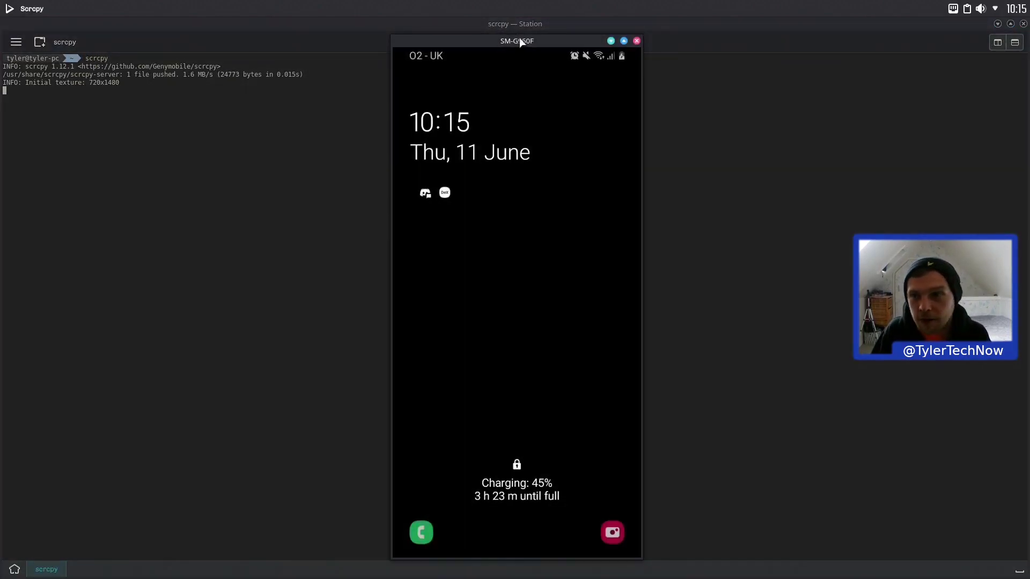
left_click_drag(519, 42, 855, 45)
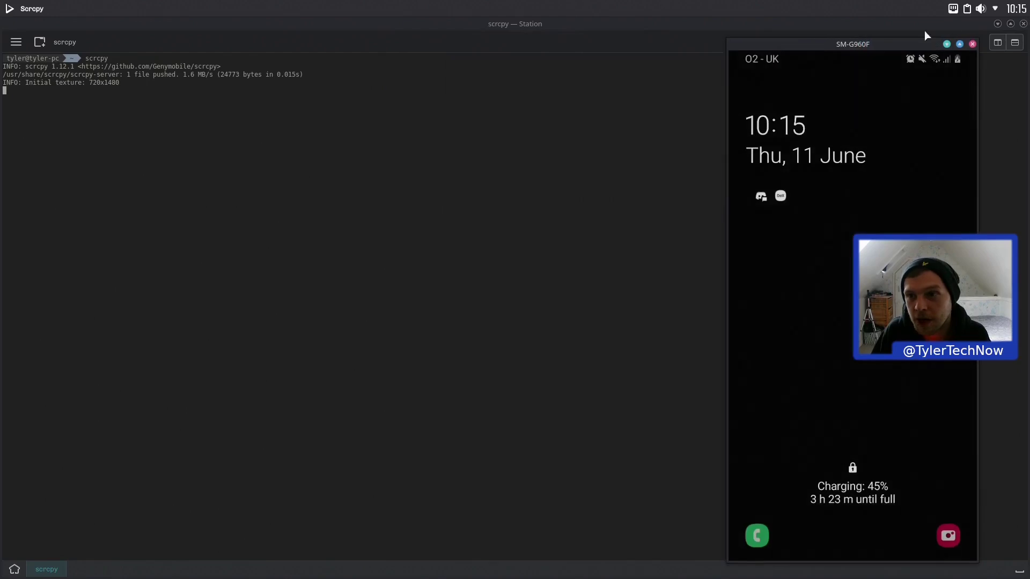
left_click(996, 24)
left_click_drag(326, 116, 428, 116)
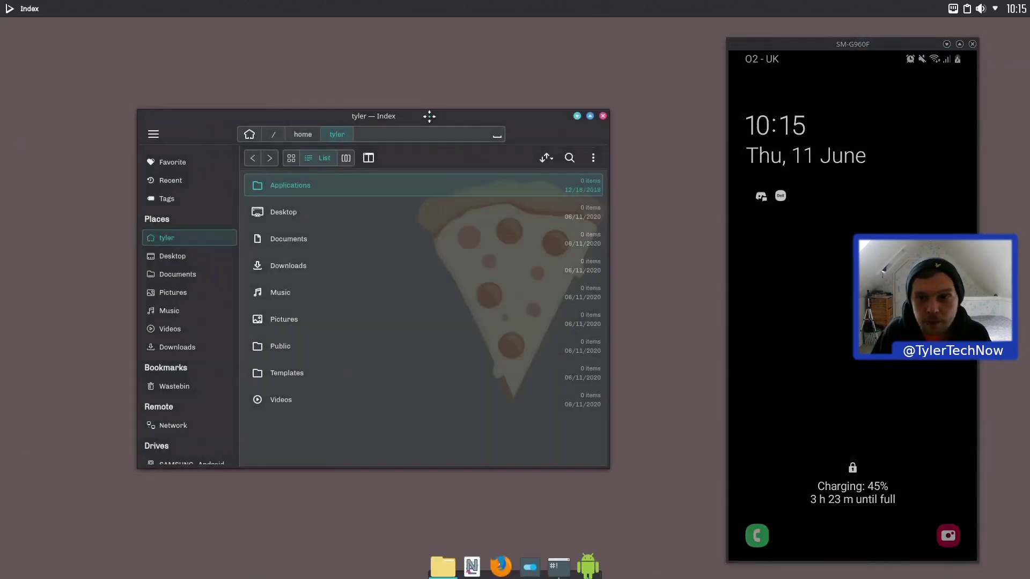
left_click_drag(819, 361, 803, 33)
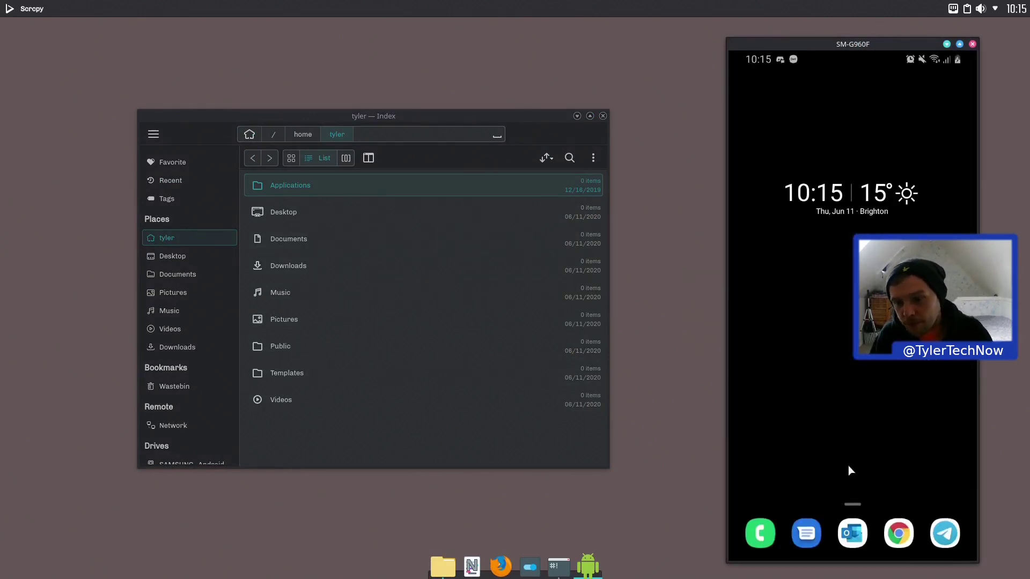
Step: Launch the Index app from the phone's app drawer and allow it file access
left_click(420, 118)
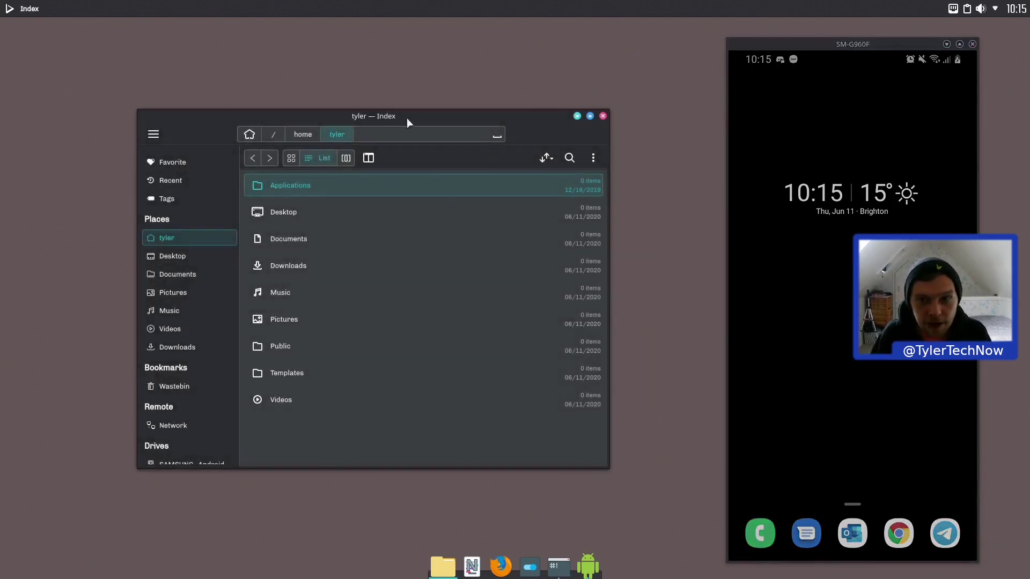
left_click(923, 188)
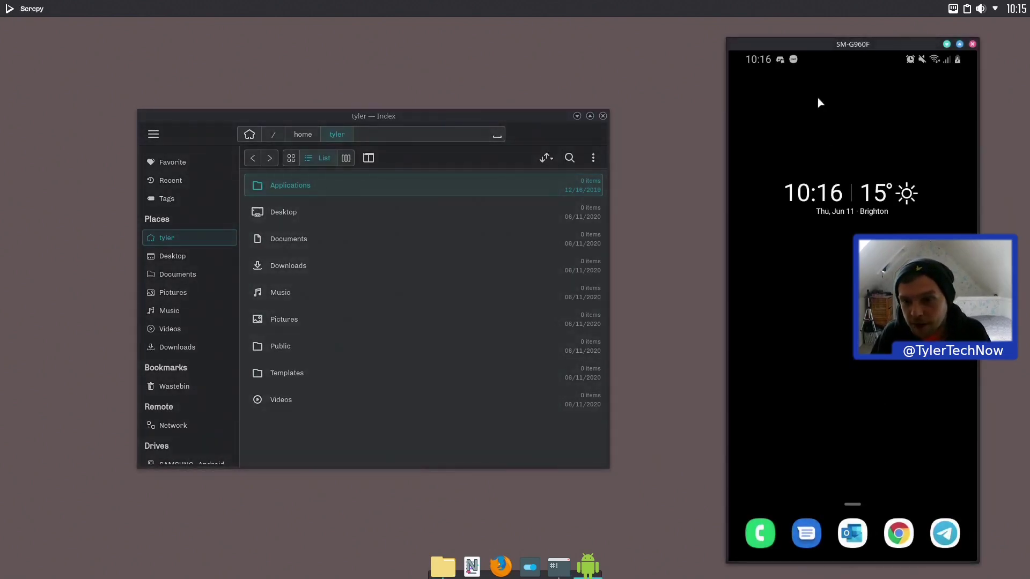
left_click_drag(830, 472, 830, 365)
left_click(780, 253)
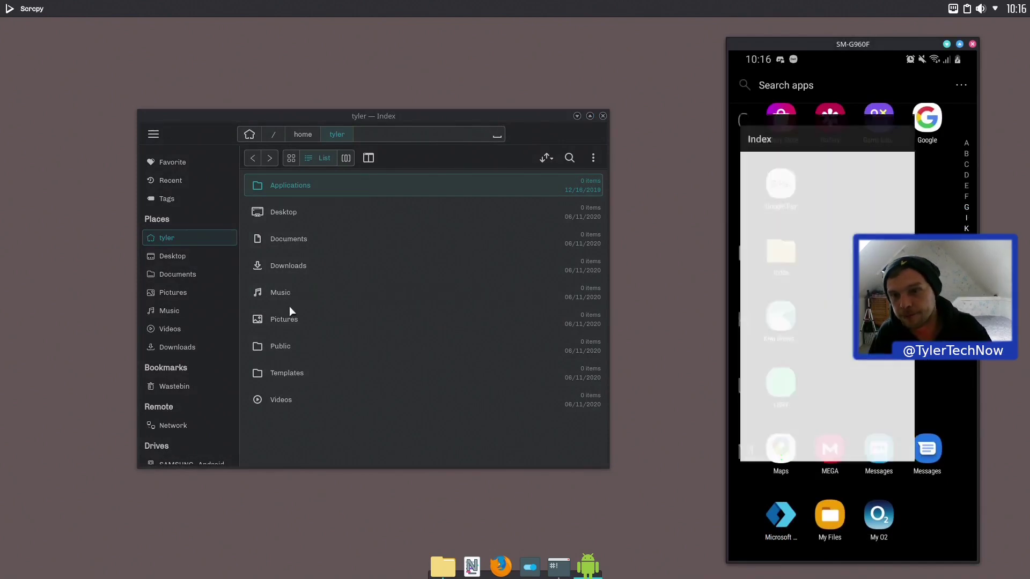
left_click_drag(852, 44, 773, 33)
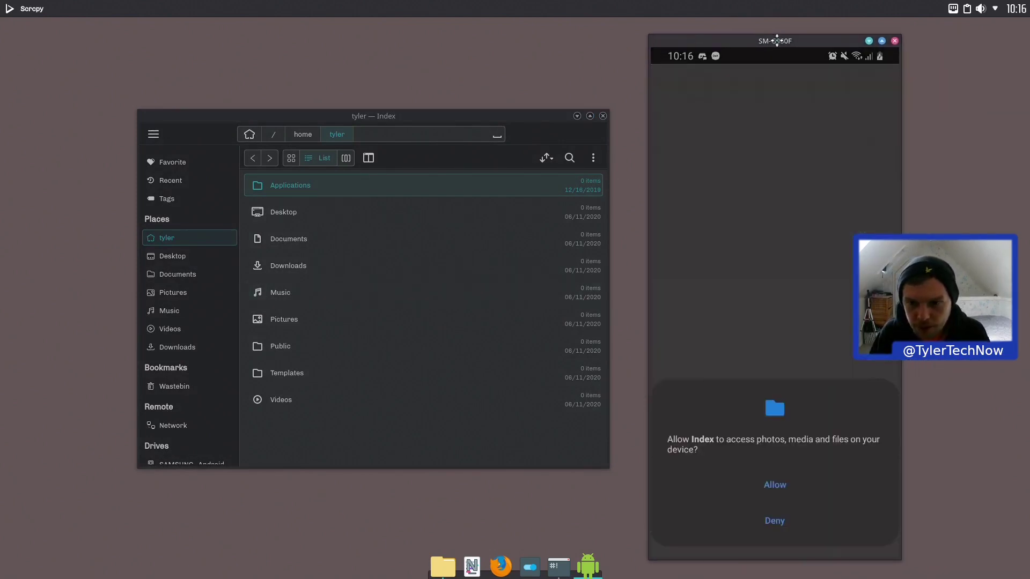
left_click(777, 478)
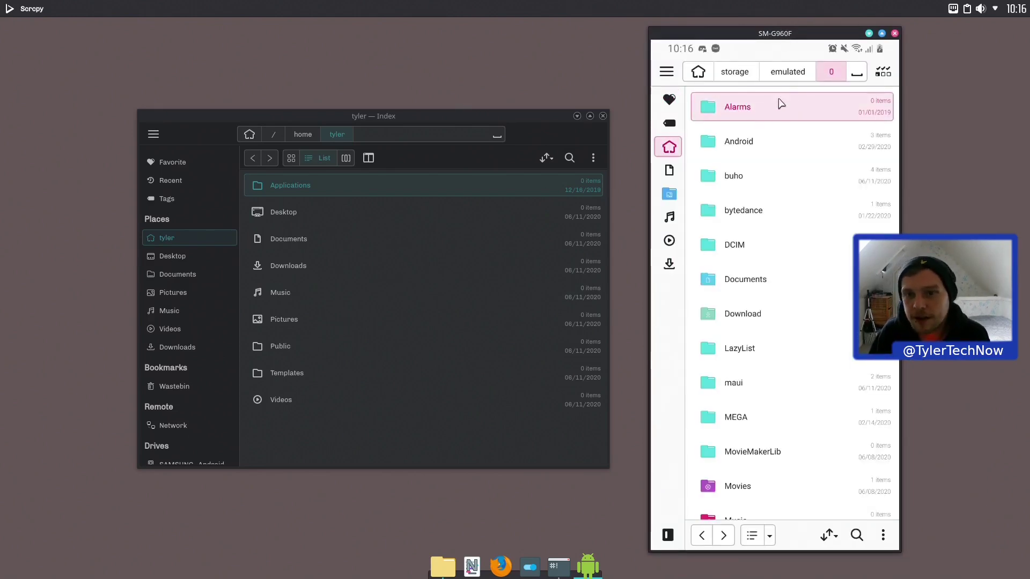
Step: Open the phone Index app's Settings and toggle Show Status Bar on then off
left_click(666, 75)
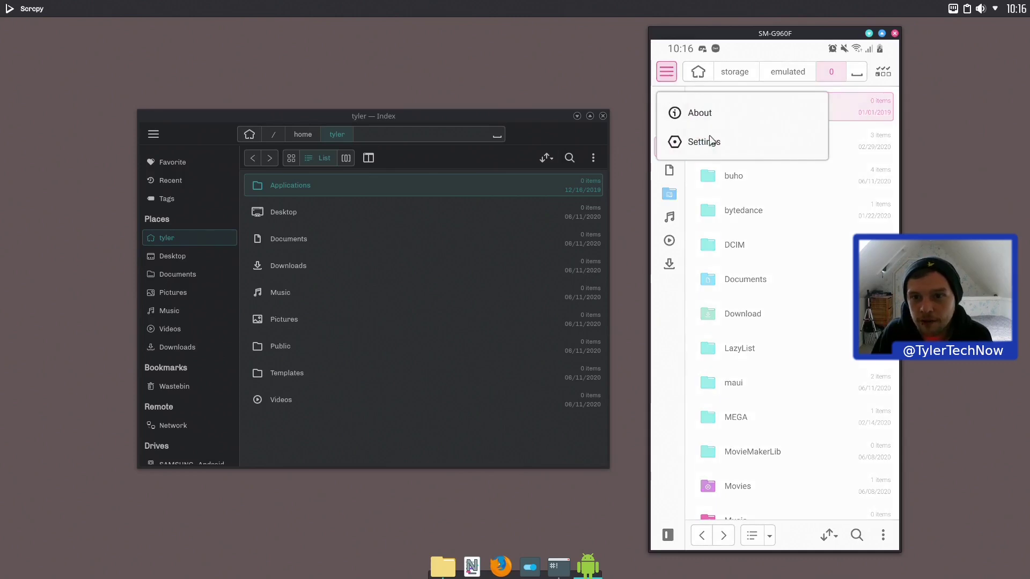
left_click(713, 142)
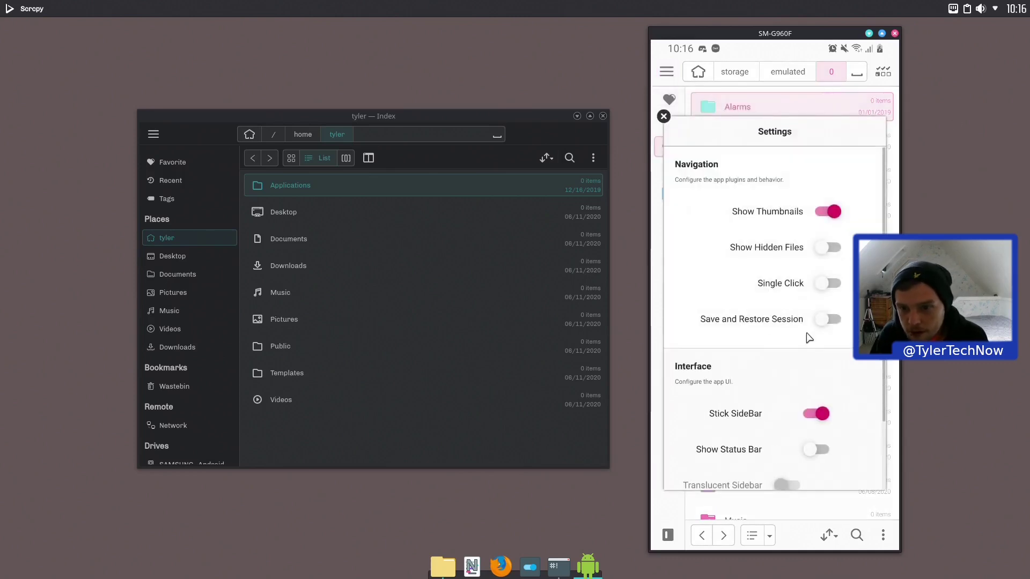
scroll(784, 322, "down", 2)
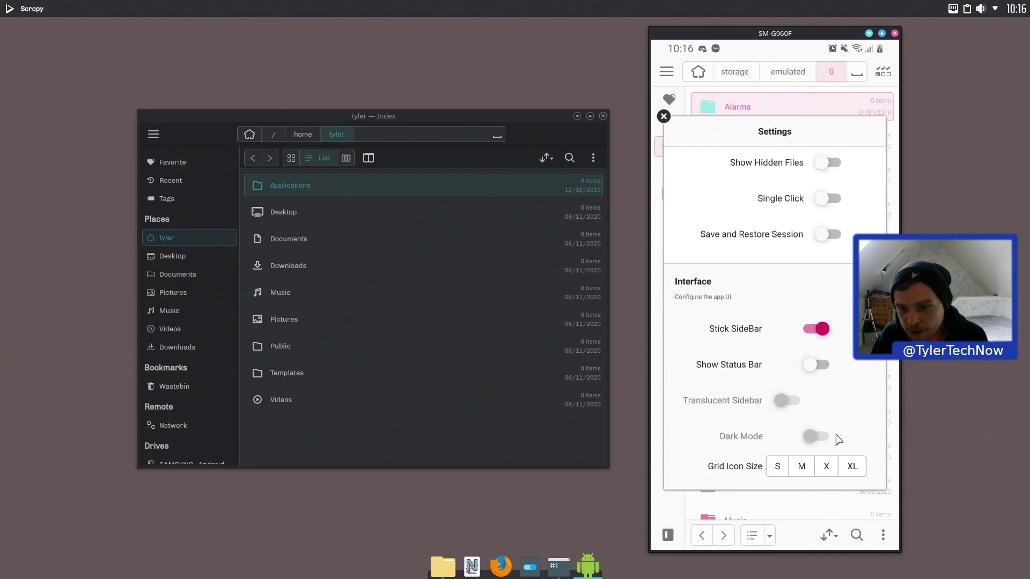
left_click(814, 390)
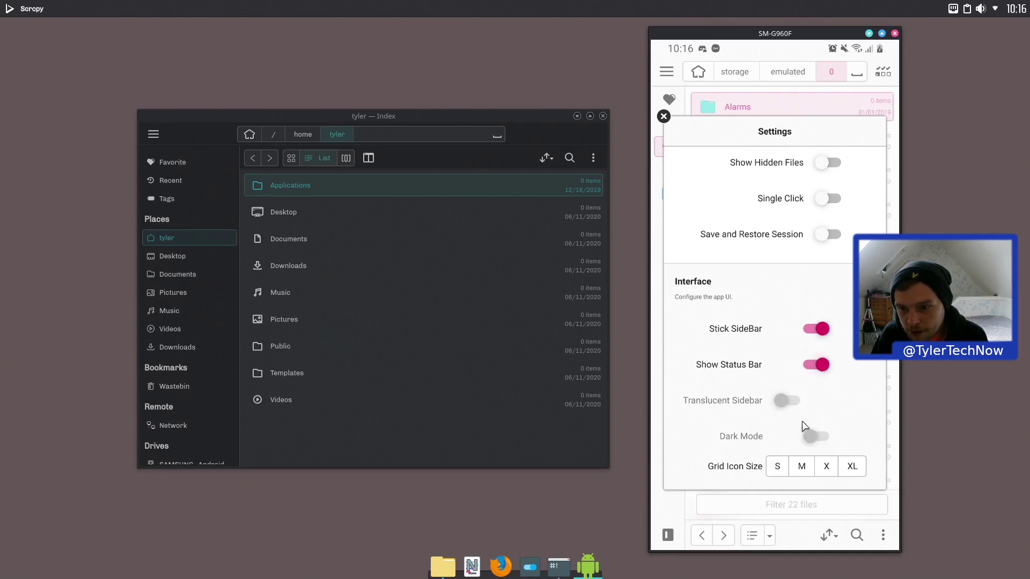
left_click(821, 390)
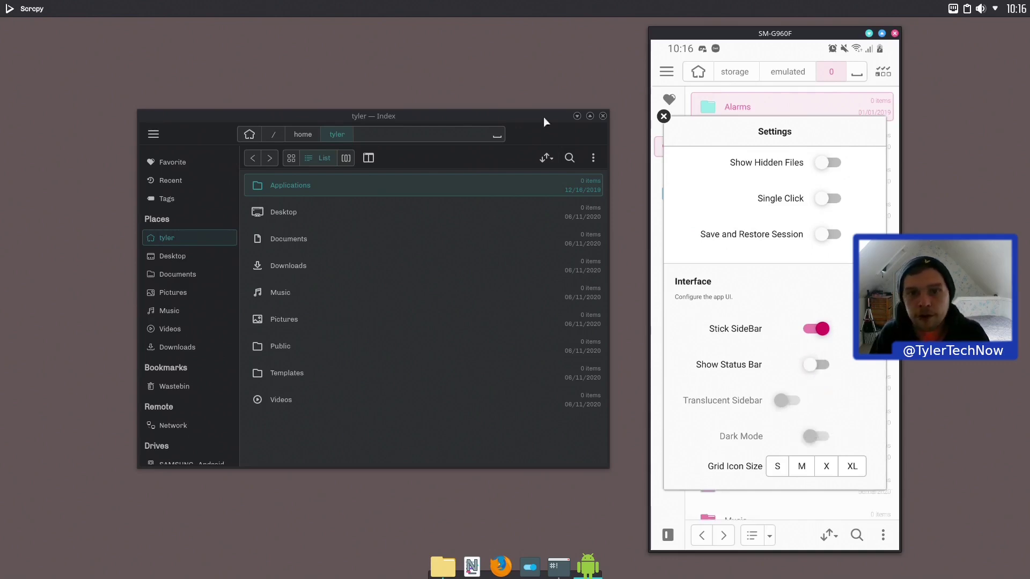
left_click(500, 118)
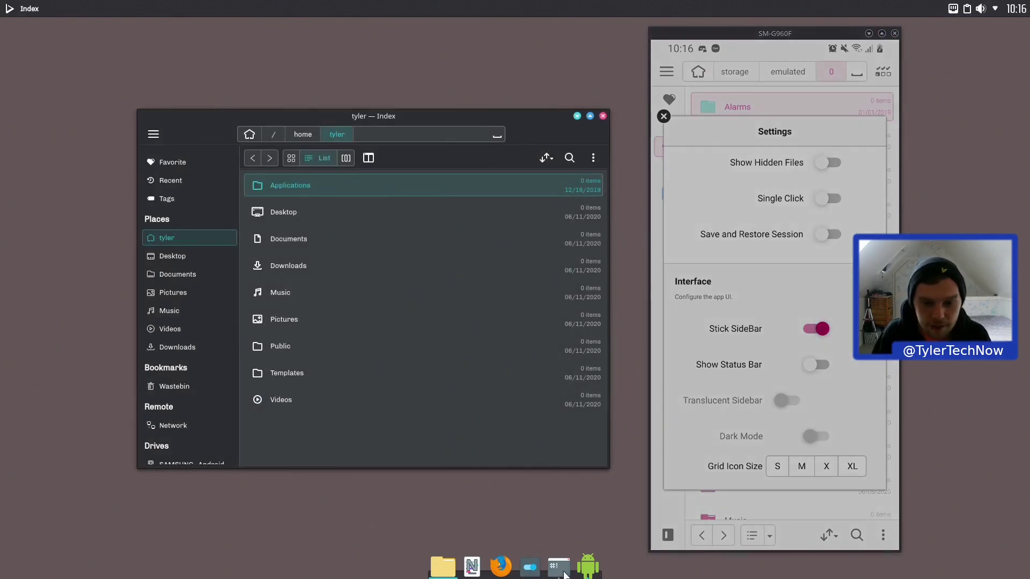
Step: Select and apply the Nitrux global theme in place of Nitrux Dark
left_click(529, 566)
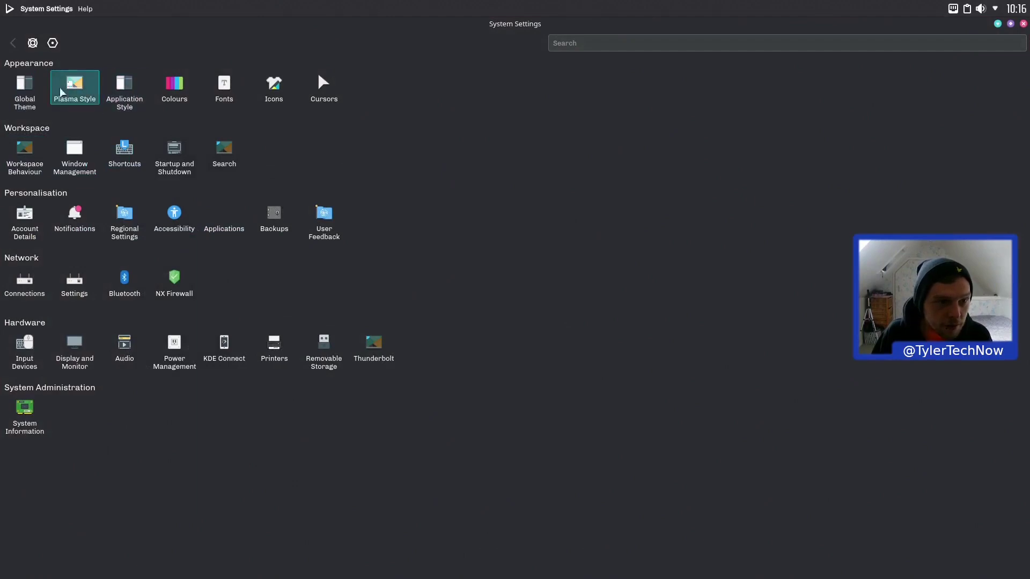
left_click(24, 89)
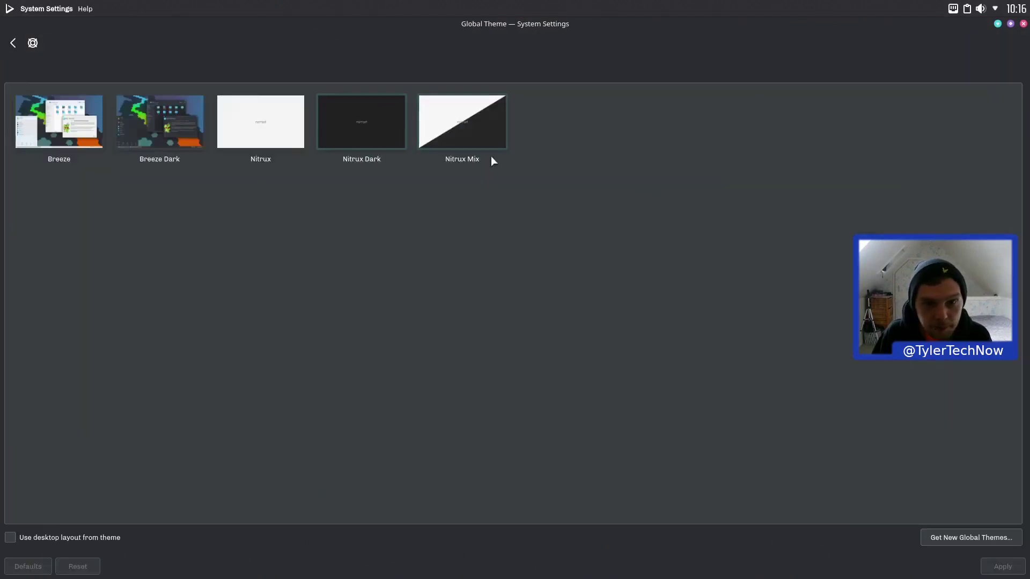
left_click(255, 117)
left_click(985, 567)
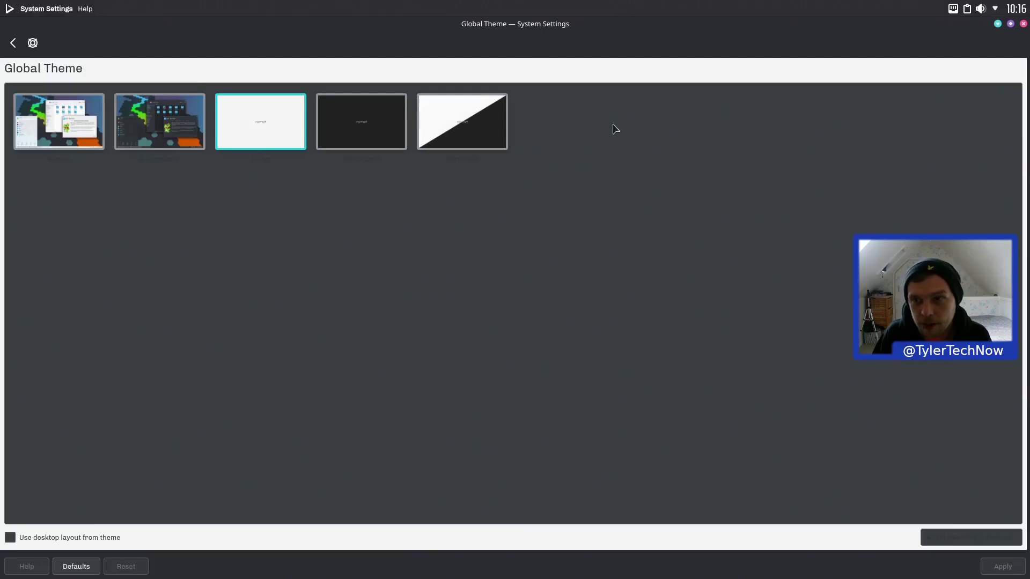
Step: Close System Settings and Index, dismiss the phone app's Settings dialog, and select the Music folder
left_click(998, 24)
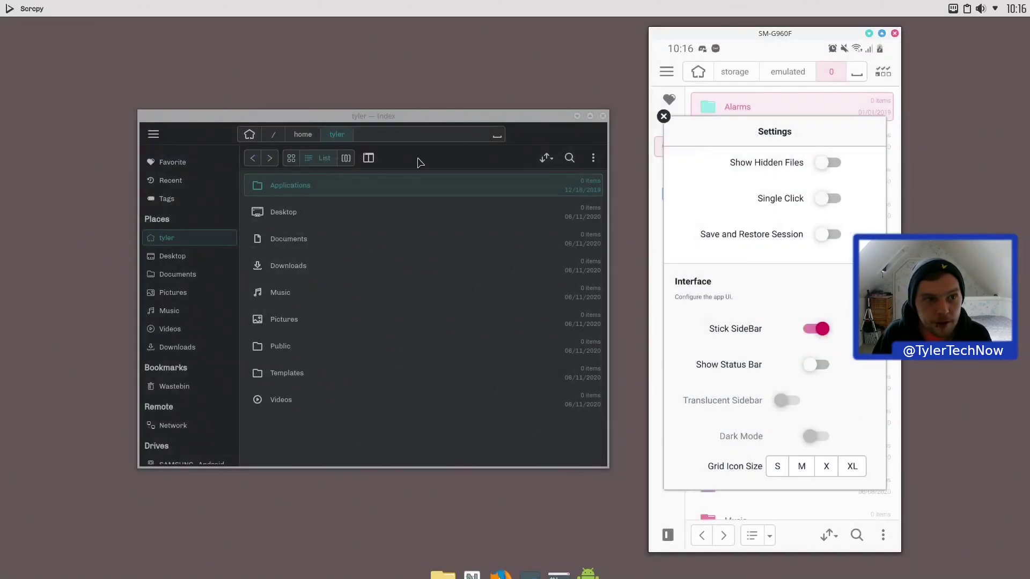
left_click(371, 120)
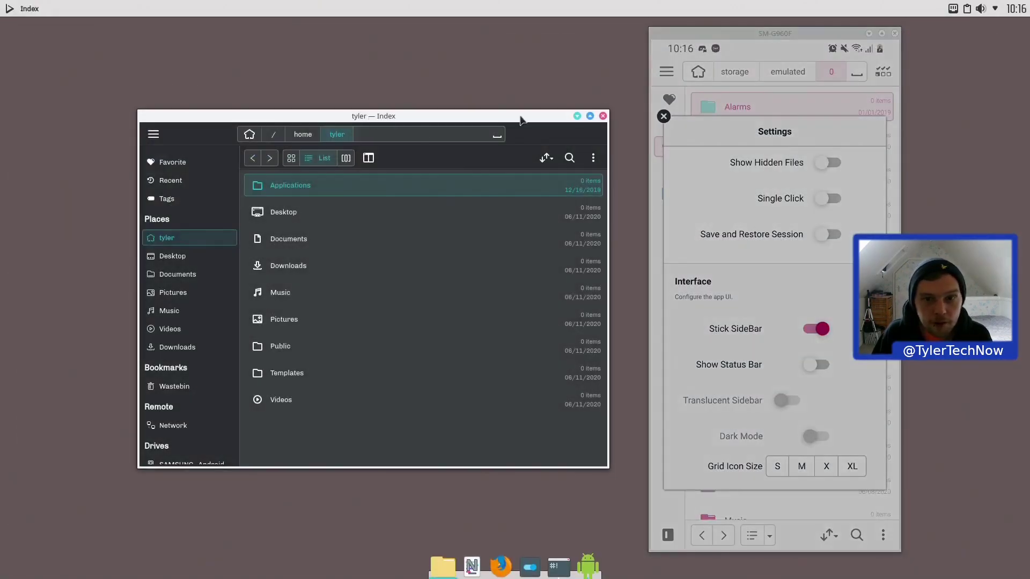
left_click(603, 116)
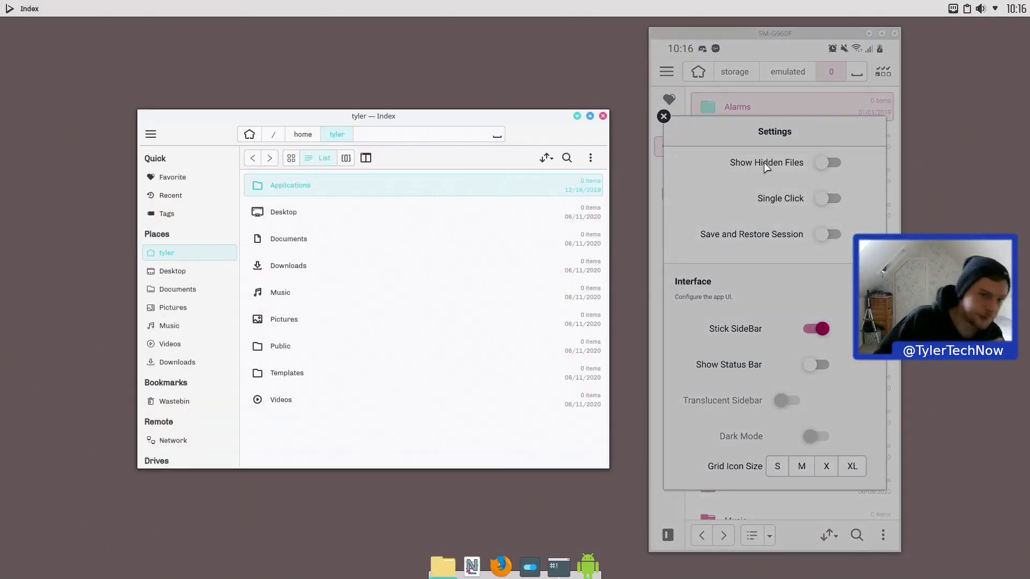
left_click(819, 85)
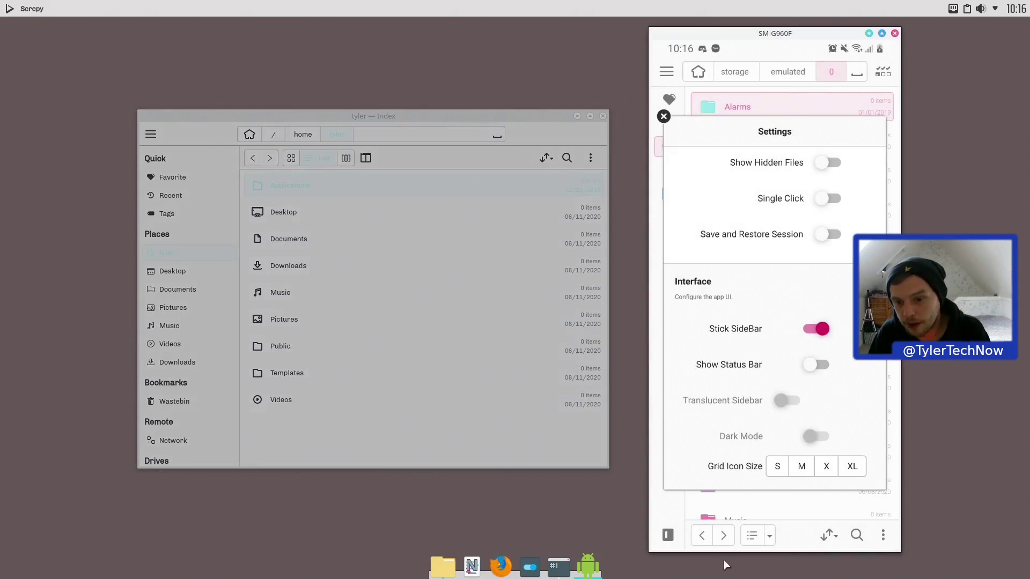
left_click(664, 114)
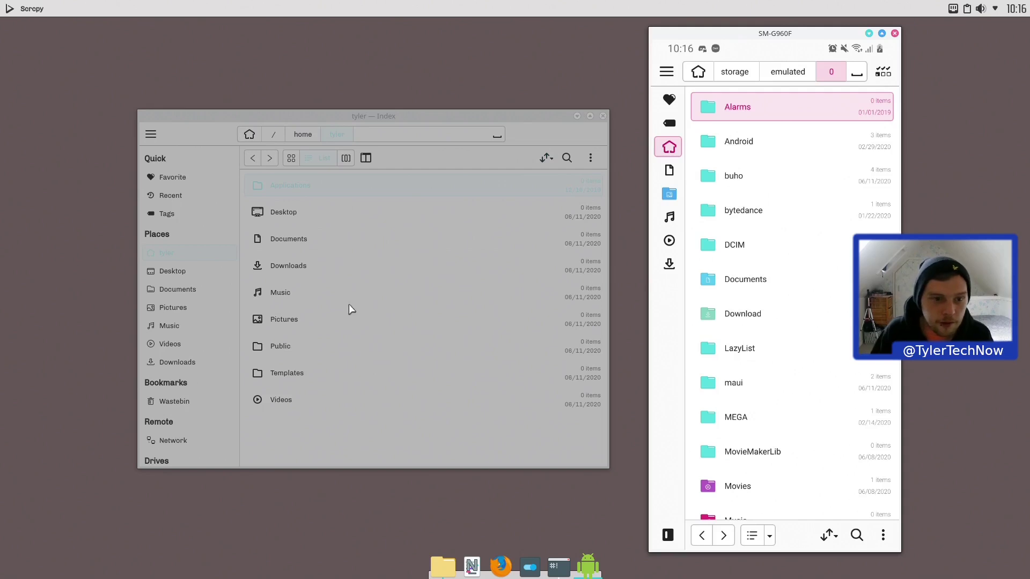
left_click(429, 289)
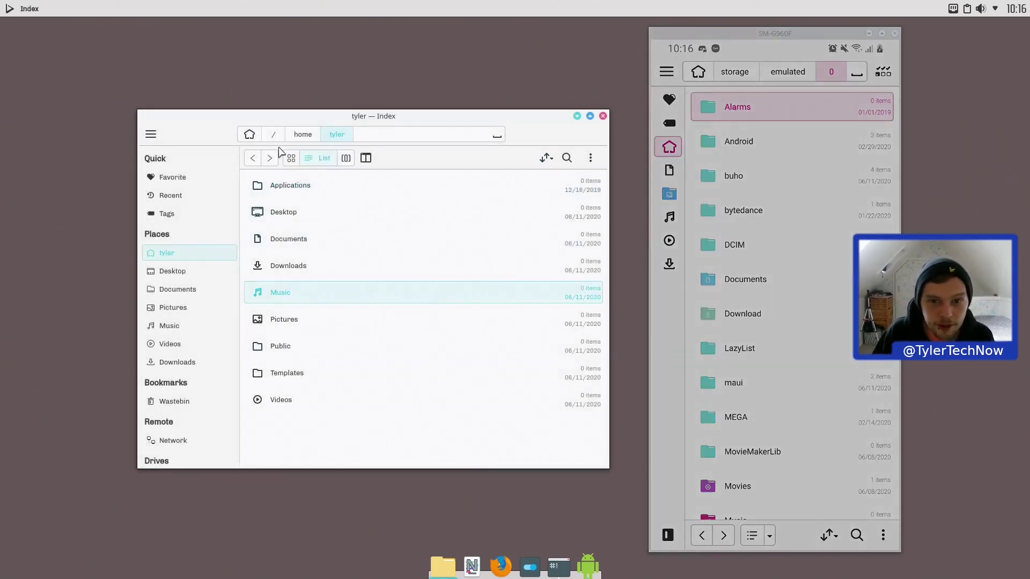
Step: Make Index narrower and taller, and place it and the scrcpy mirror side by side
left_click_drag(610, 161, 326, 161)
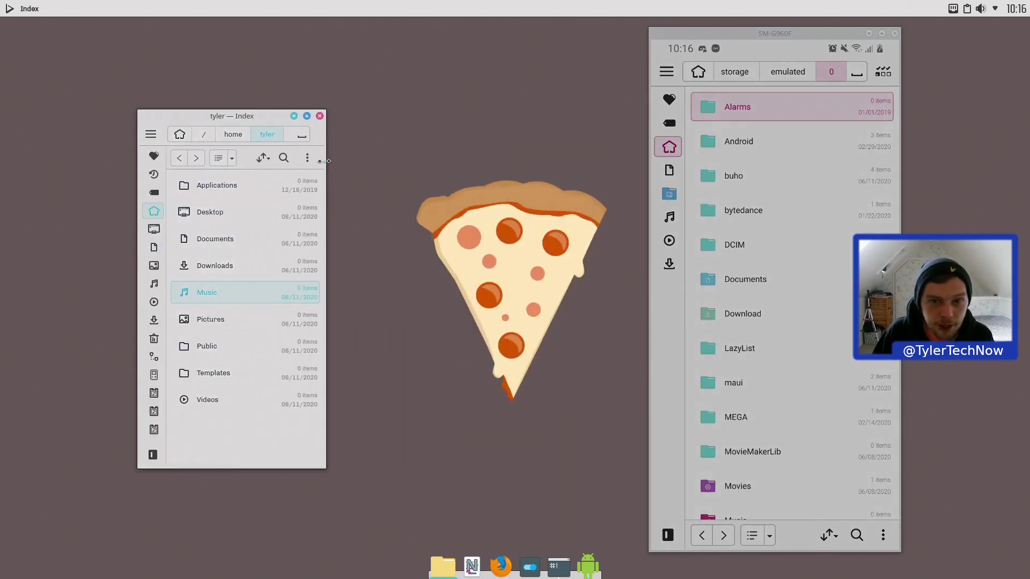
left_click_drag(243, 116, 555, 35)
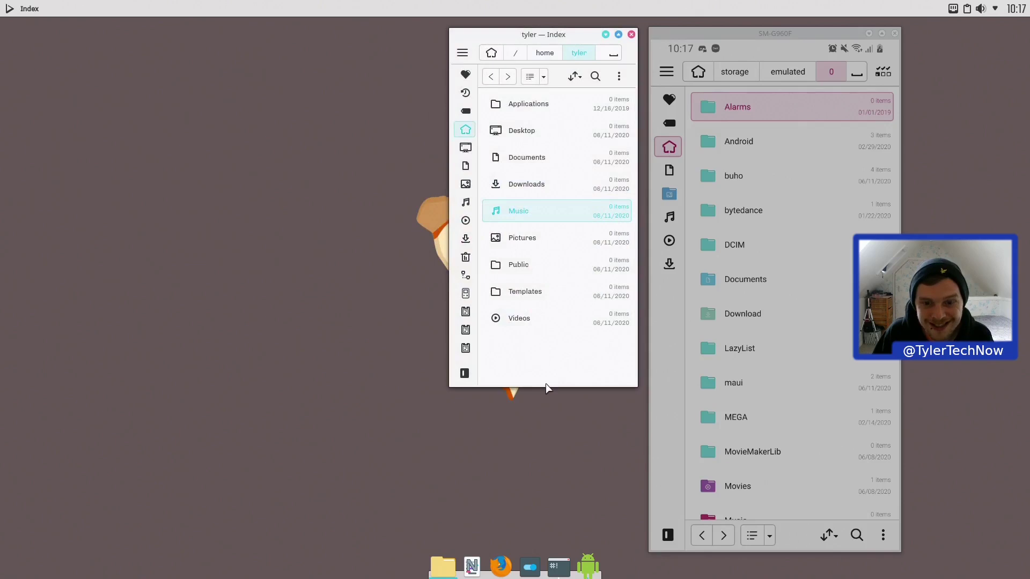
left_click_drag(545, 386, 541, 534)
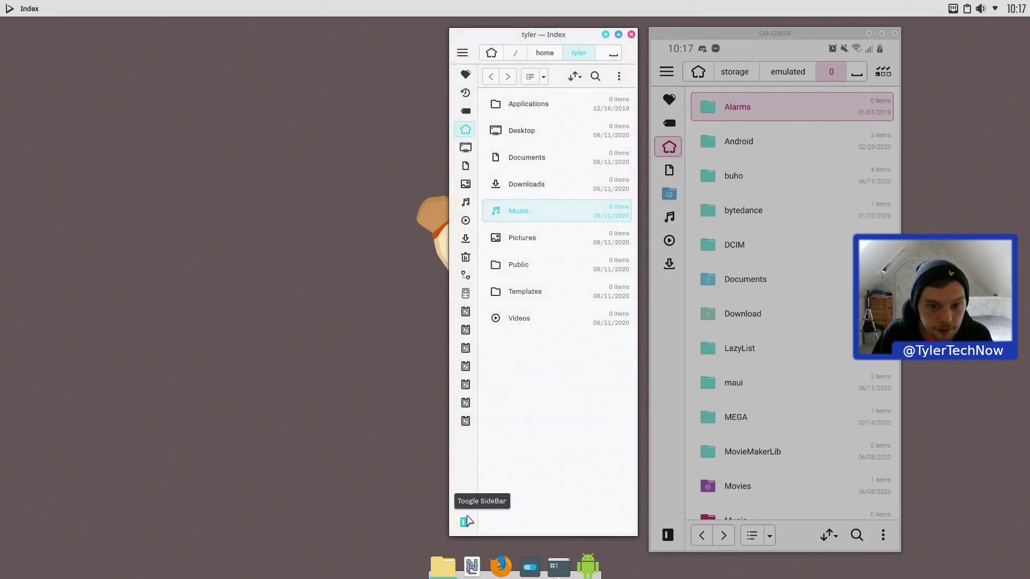
left_click_drag(446, 512, 379, 512)
left_click_drag(567, 42, 424, 44)
left_click_drag(797, 33, 655, 25)
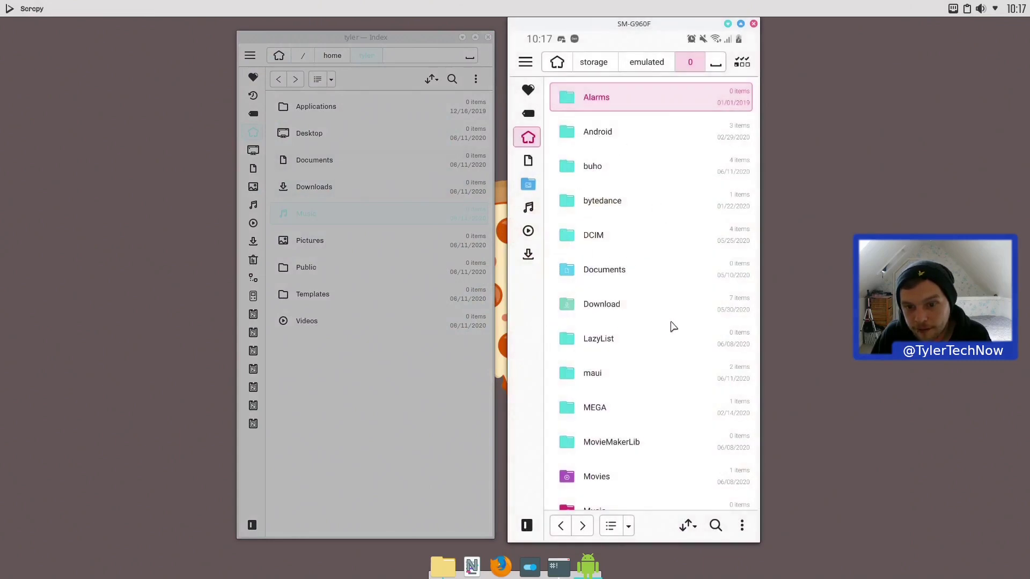
Step: On the mirrored phone, open the maui folder and then its tagging folder
scroll(662, 257, "down", 2)
left_click(654, 321)
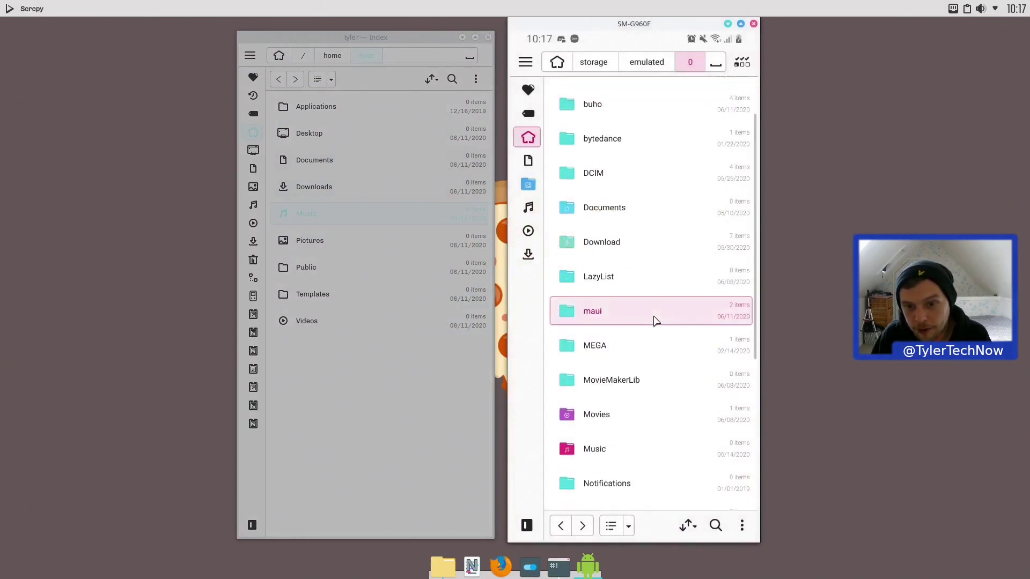
left_click(633, 320)
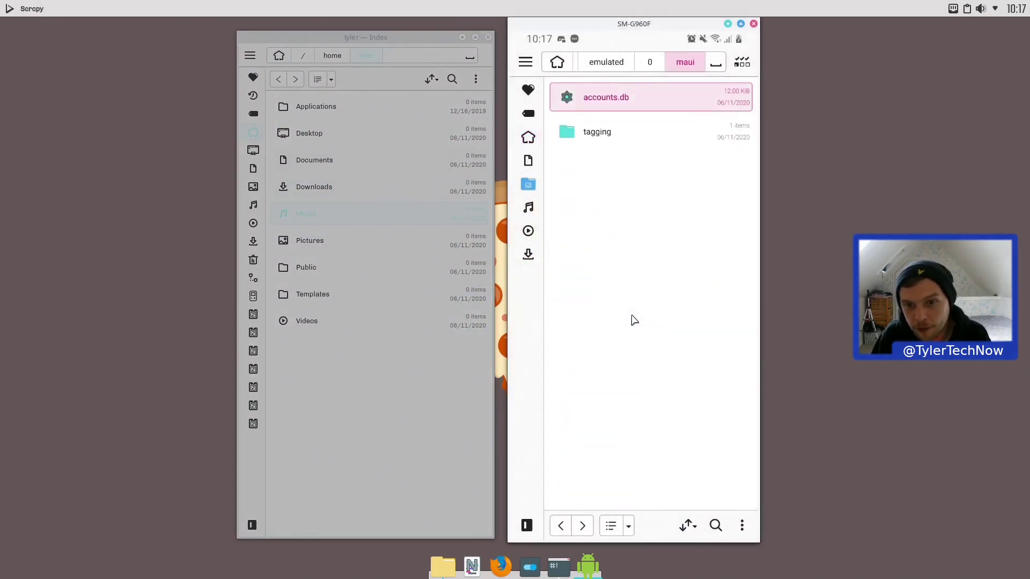
double_click(614, 140)
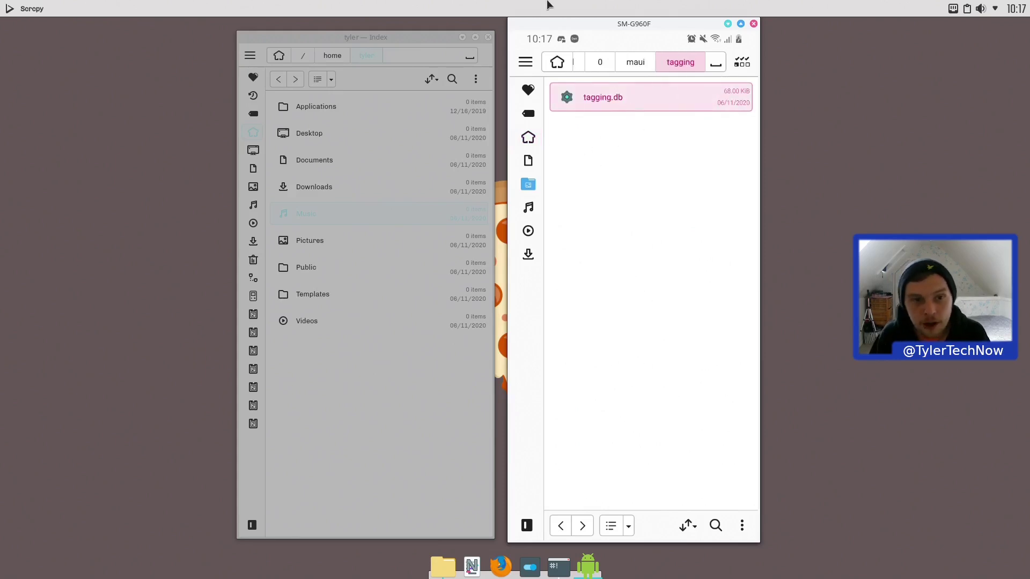
Step: Show Index's empty Desktop folder and the phone's Pictures folders
left_click(398, 436)
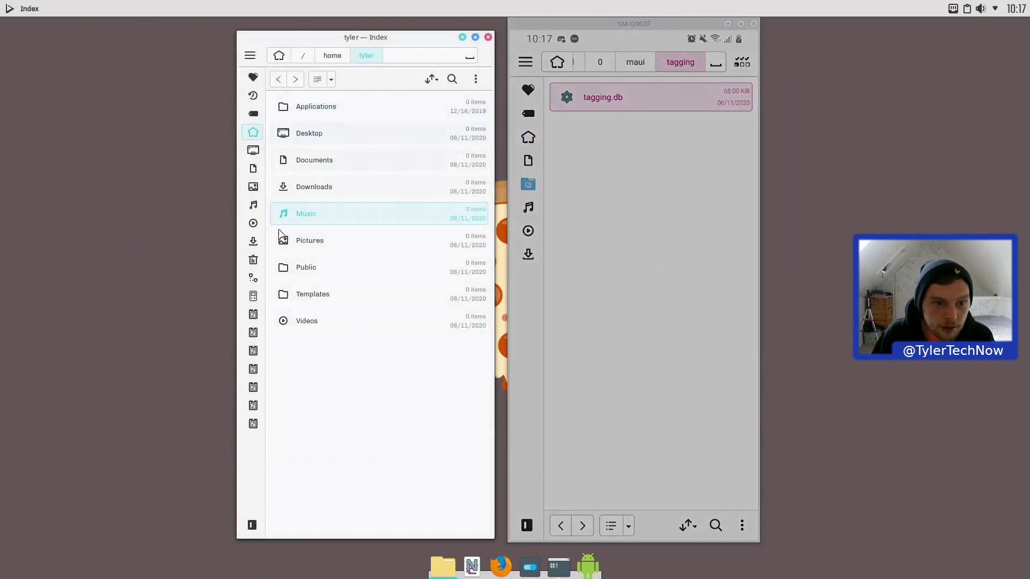
left_click(320, 138)
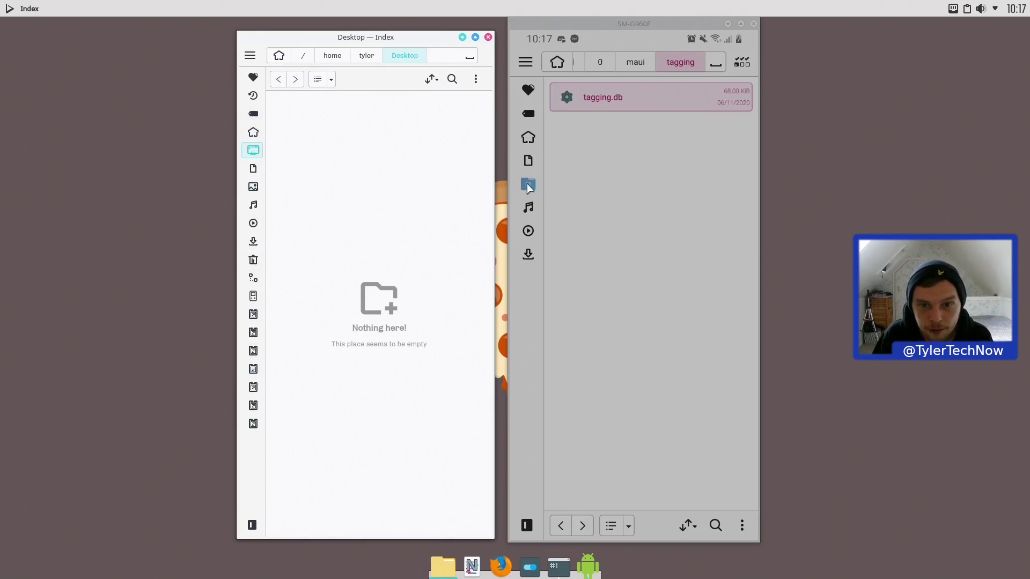
left_click(528, 186)
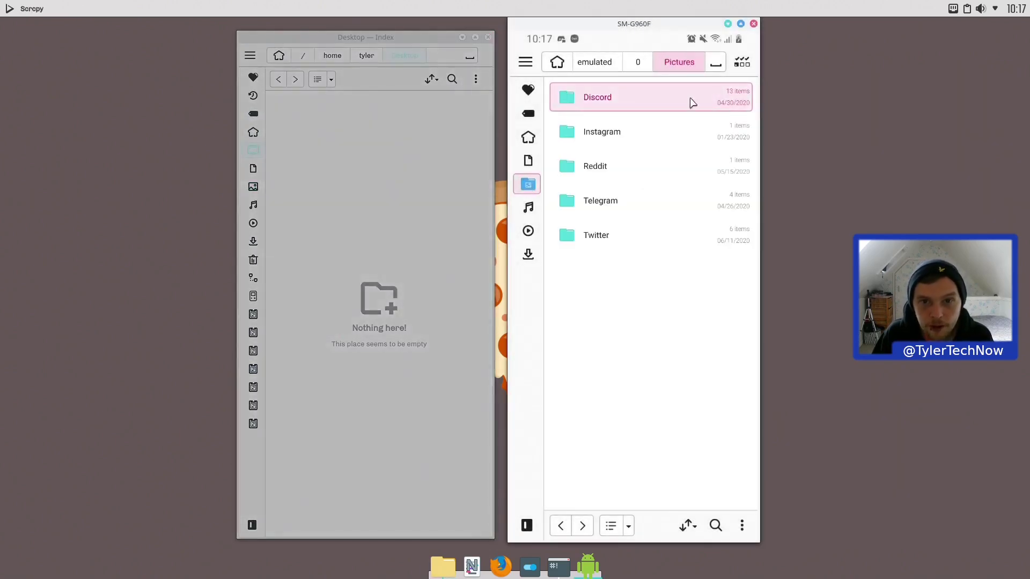
Step: Drag the phone and Index windows apart so both sit side by side
left_click(256, 148)
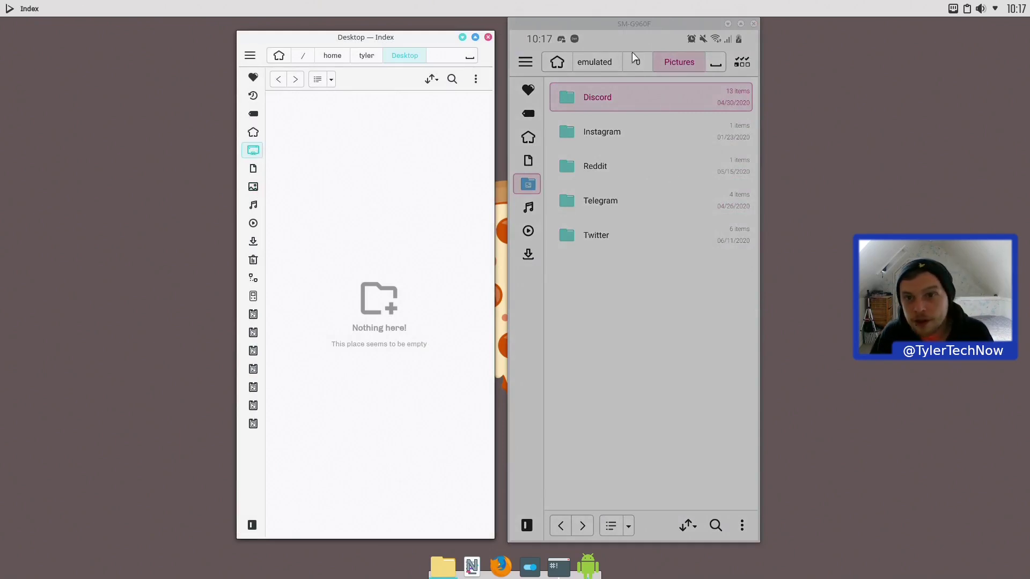
left_click_drag(666, 18, 807, 27)
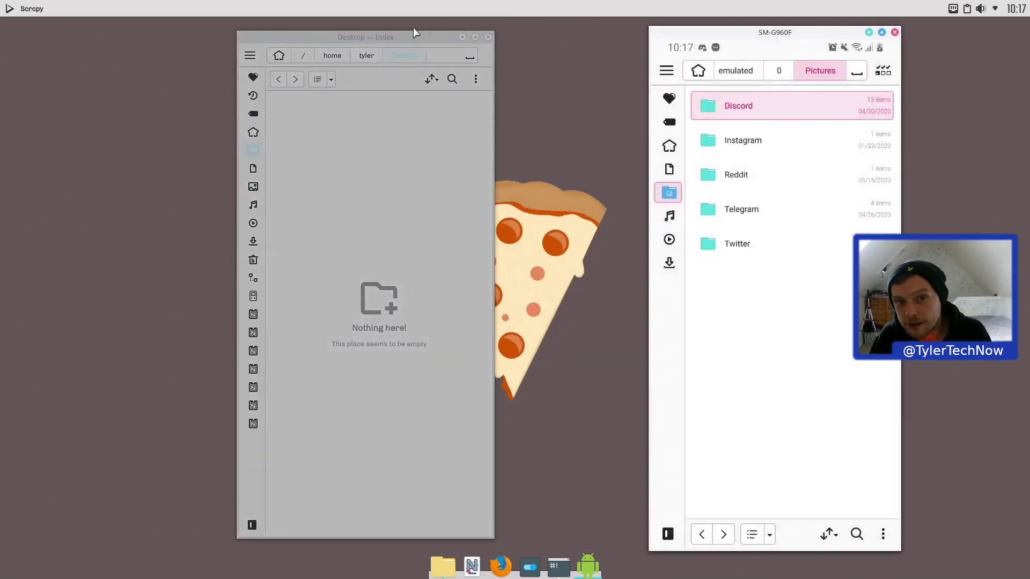
left_click_drag(414, 36, 478, 37)
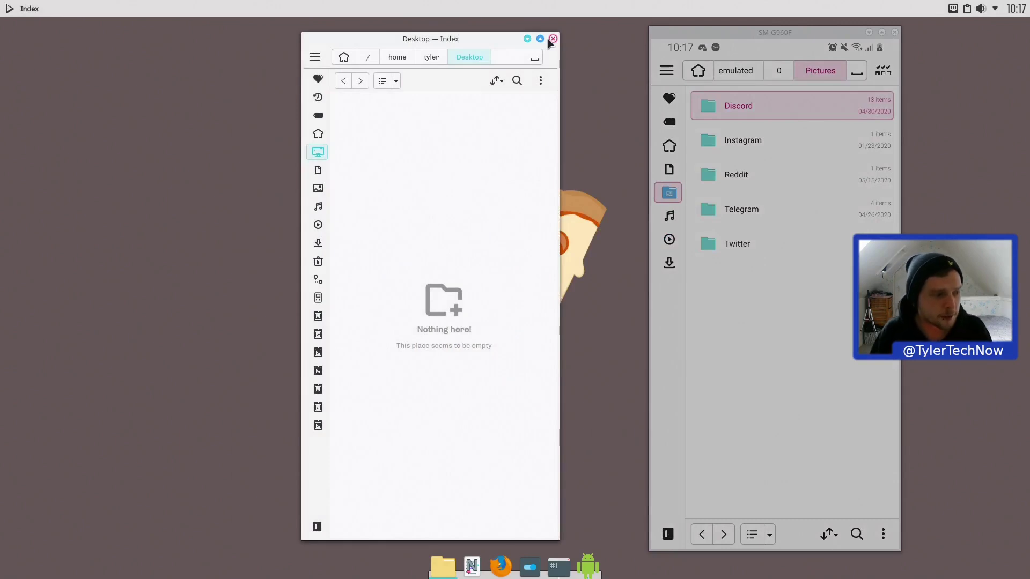
left_click_drag(470, 47, 347, 43)
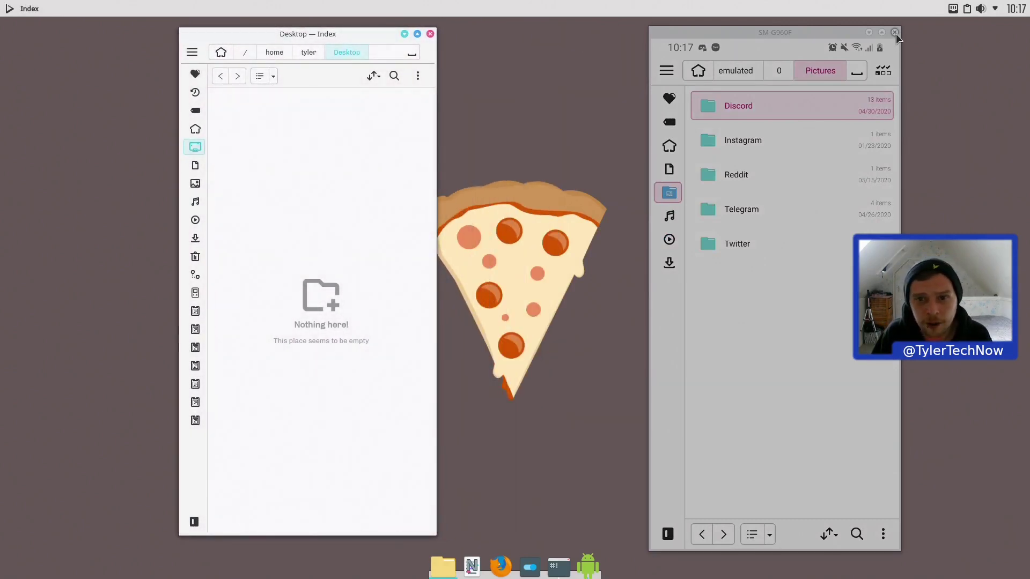
left_click(843, 198)
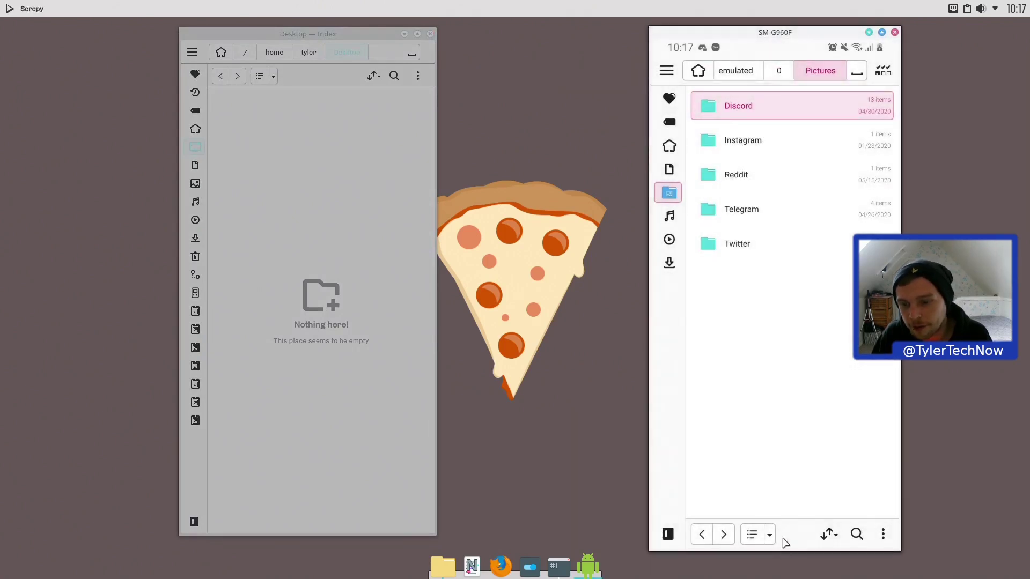
Step: Send the phone to its home screen, close Index, and launch Buho from Maui Apps
left_click_drag(782, 542, 780, 429)
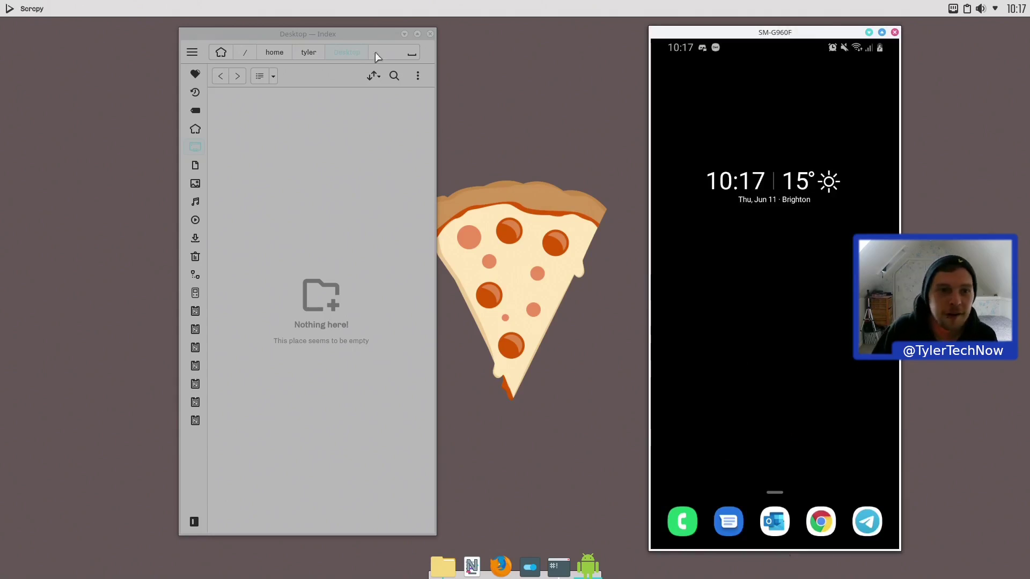
left_click(430, 34)
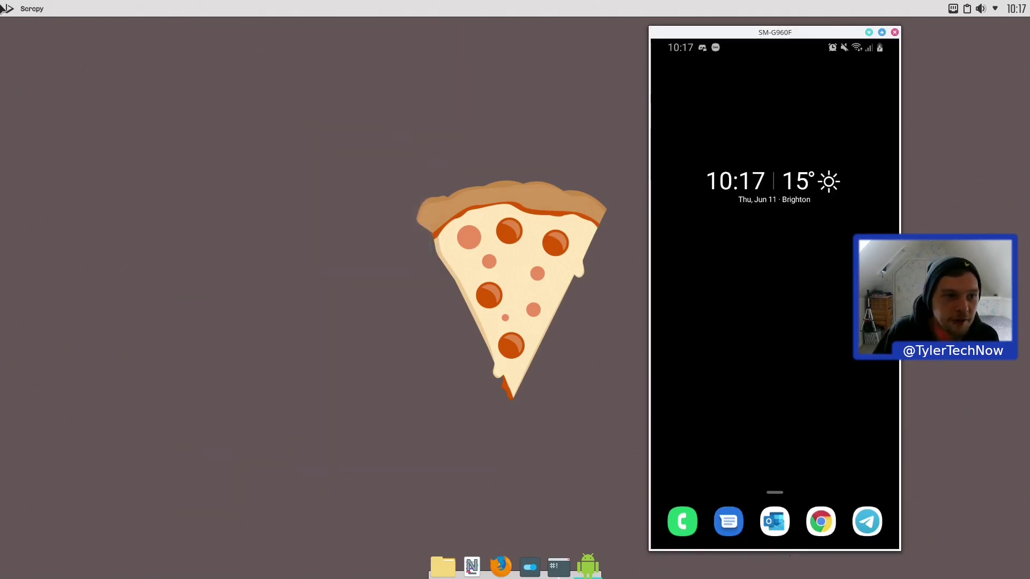
left_click(9, 8)
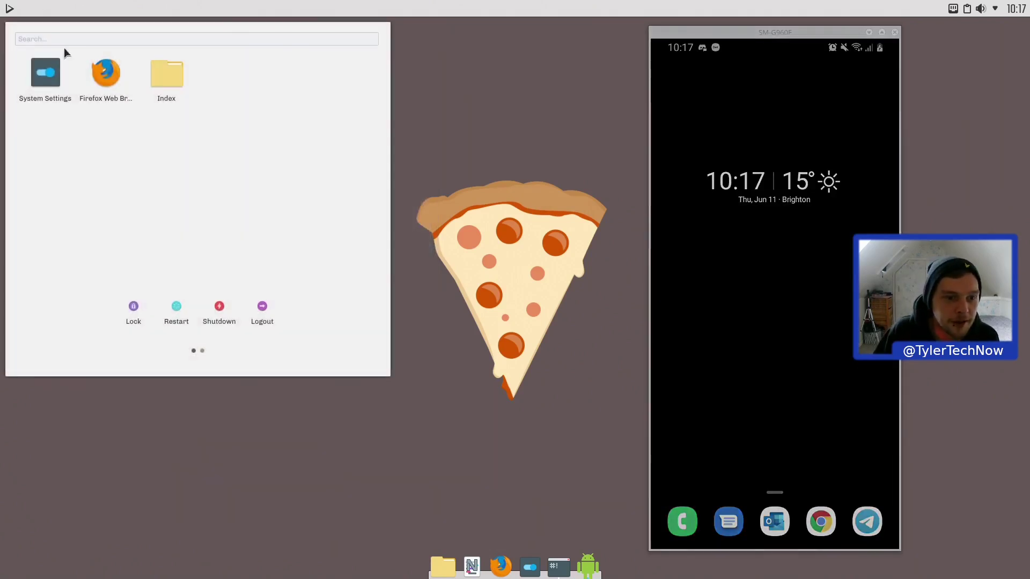
left_click(201, 351)
left_click(232, 83)
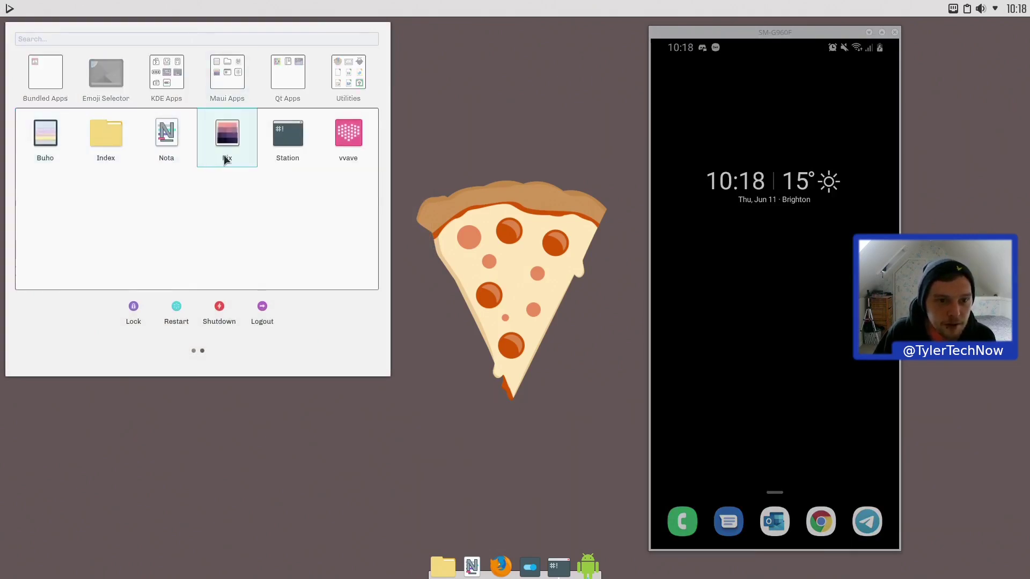
left_click(56, 147)
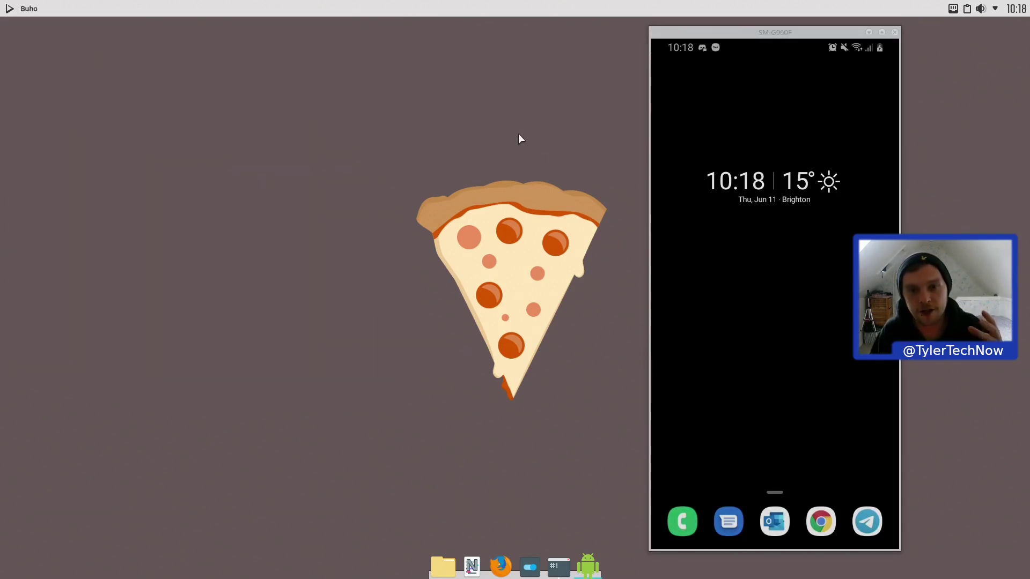
Step: Check Buho's accounts panel from the main menu, then dismiss the no-accounts dialog
left_click(115, 92)
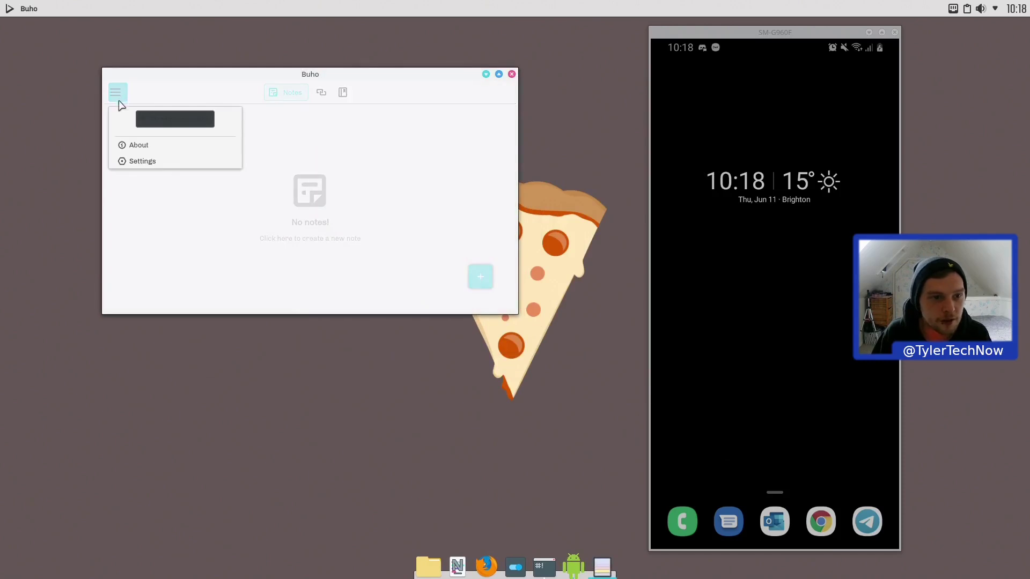
left_click(174, 119)
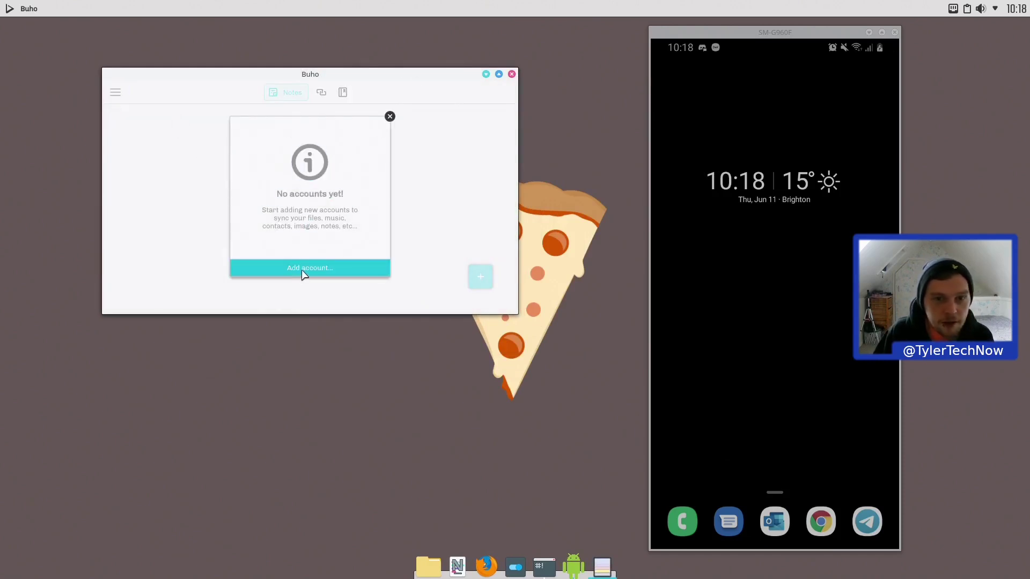
left_click(390, 116)
Step: Browse and close Buho's settings, then reopen the accounts panel showing no accounts
left_click(115, 93)
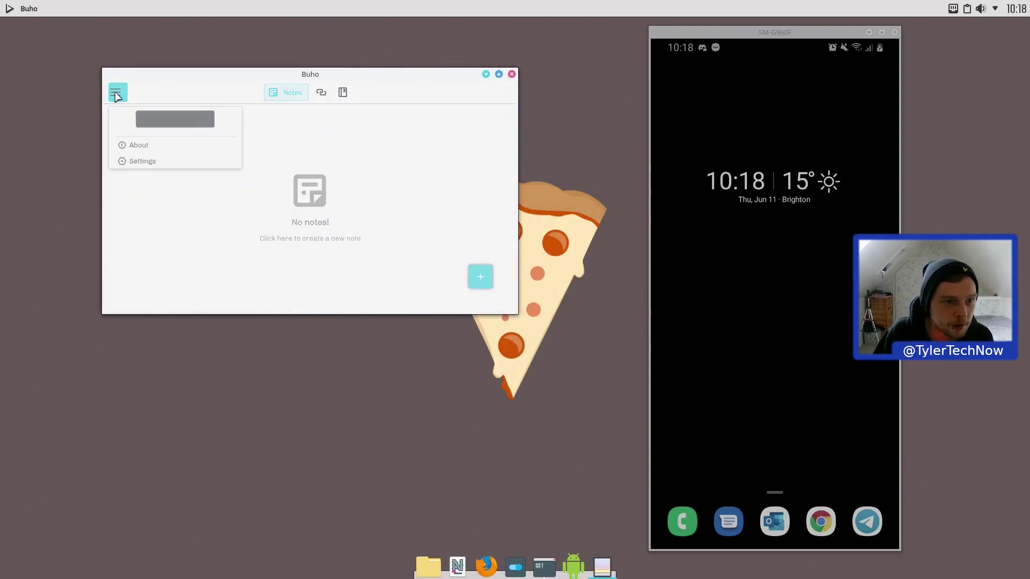
left_click(149, 176)
left_click(116, 93)
left_click(122, 160)
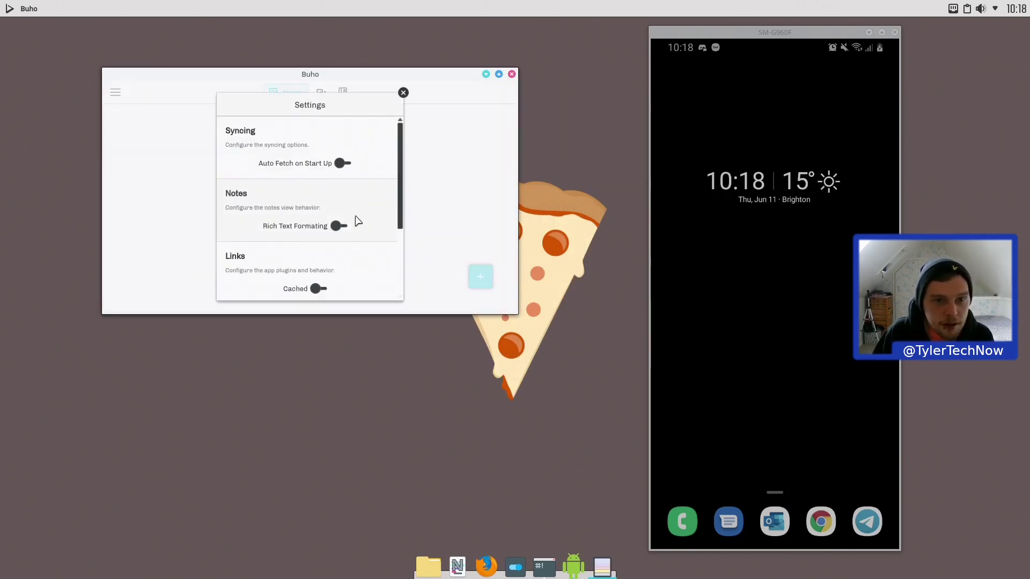
left_click(402, 93)
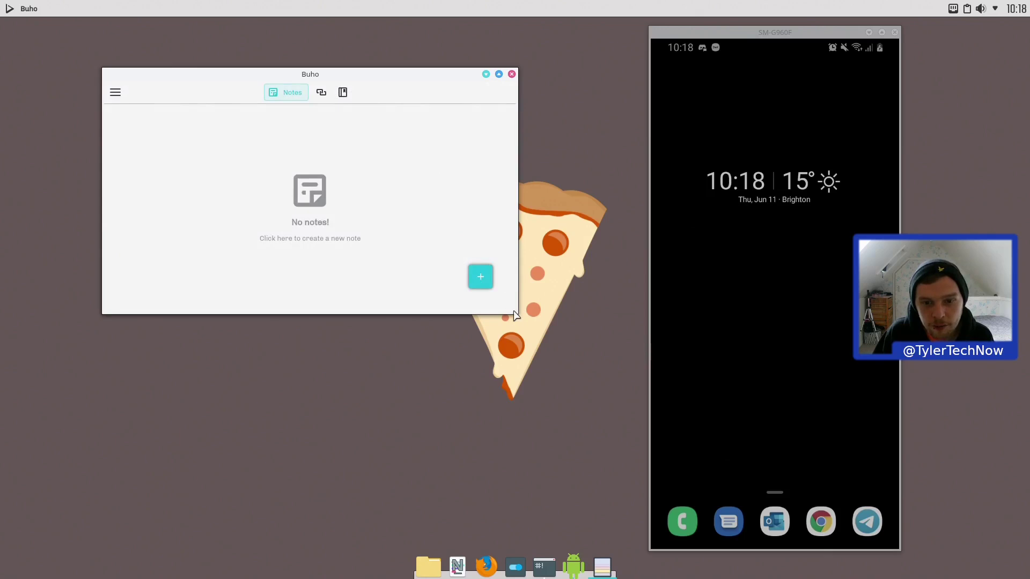
left_click(114, 91)
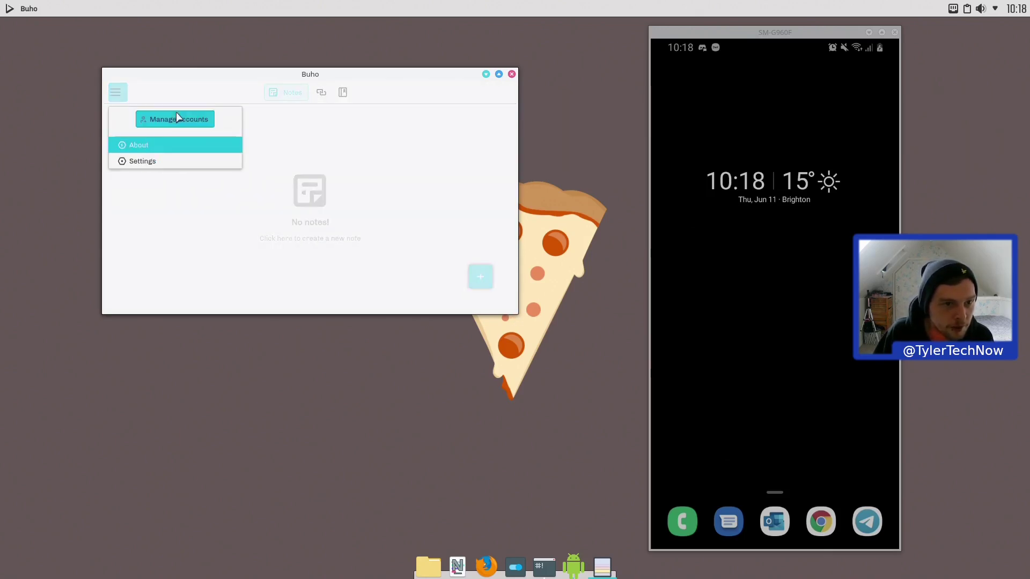
left_click(176, 117)
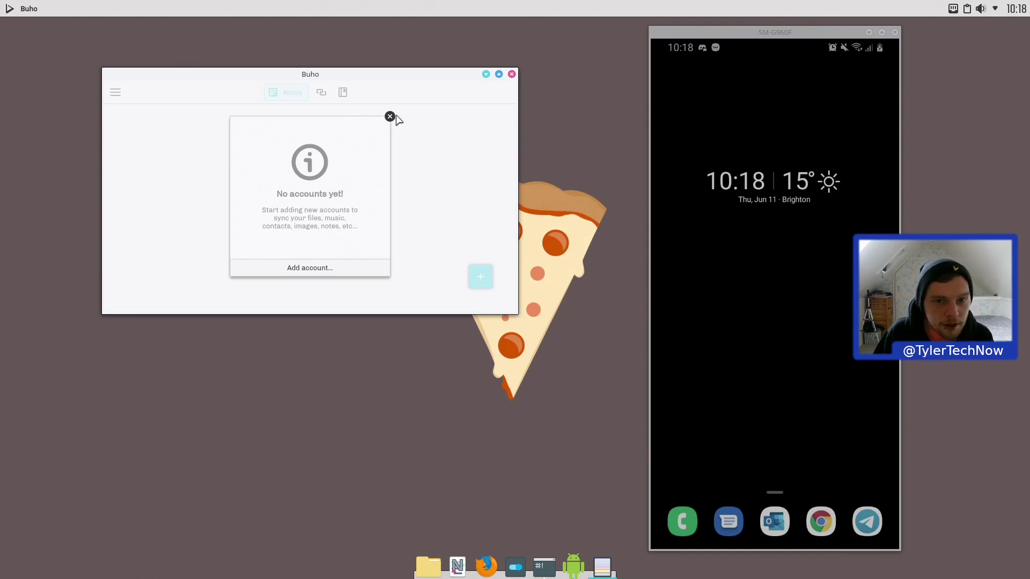